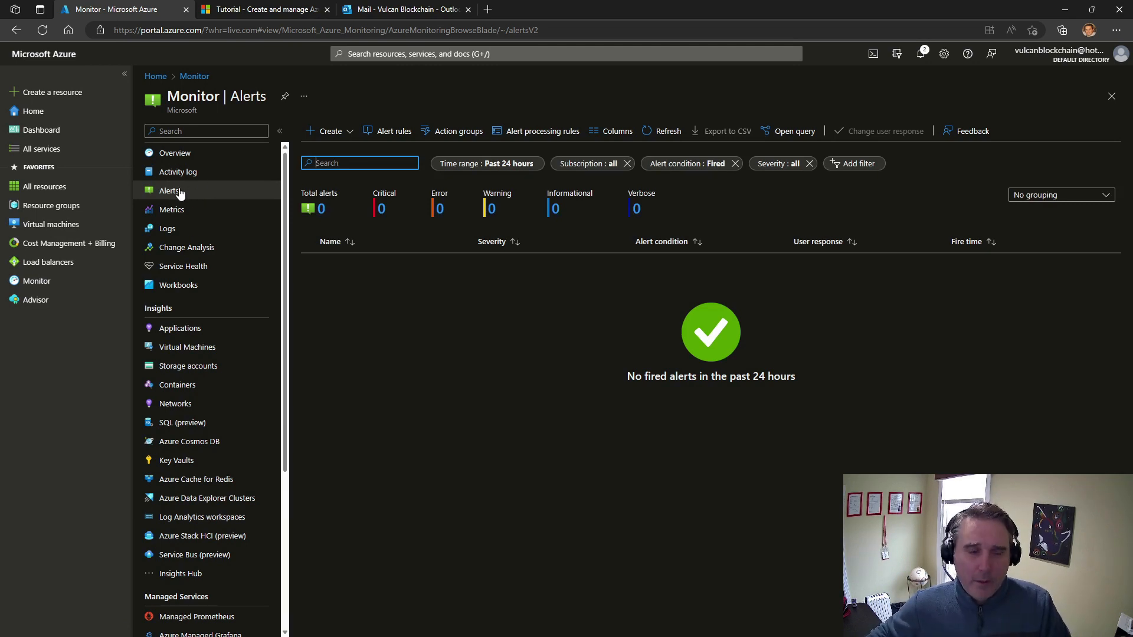
Start a new alert action group in the VulcanBlockchain resource group, keeping the Global region
click(464, 131)
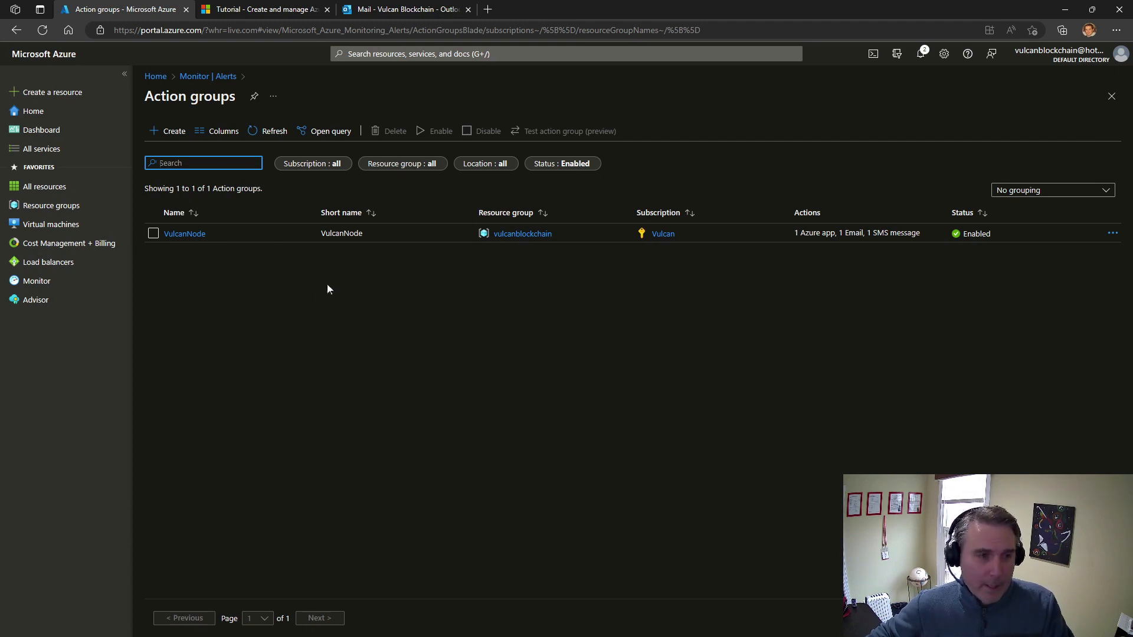
click(165, 132)
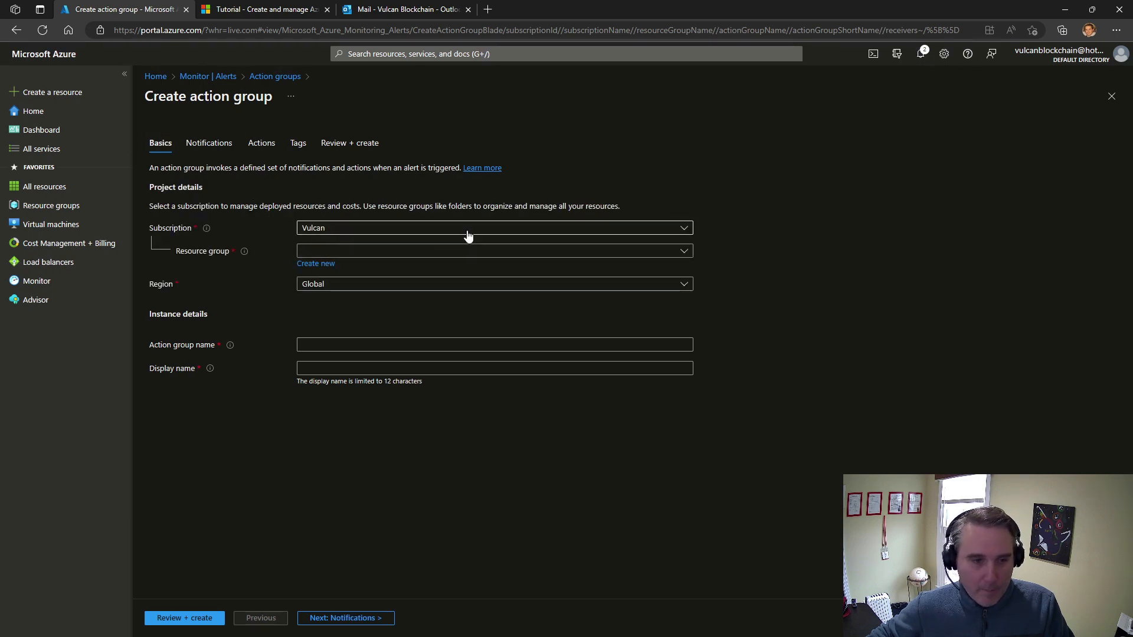
click(347, 253)
click(343, 312)
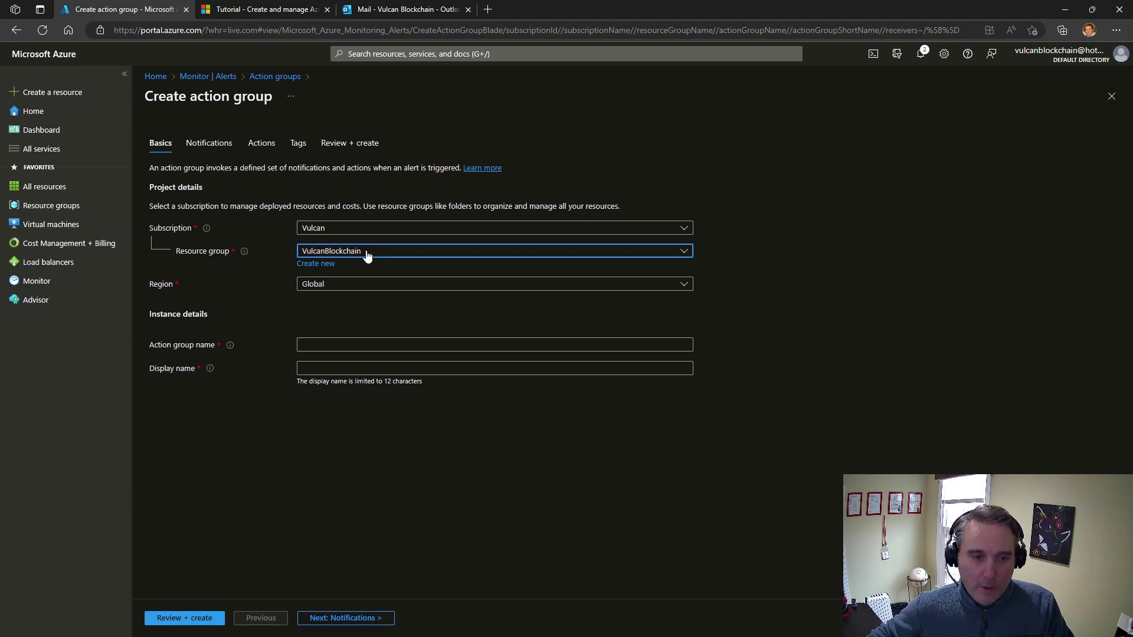
click(349, 292)
click(349, 291)
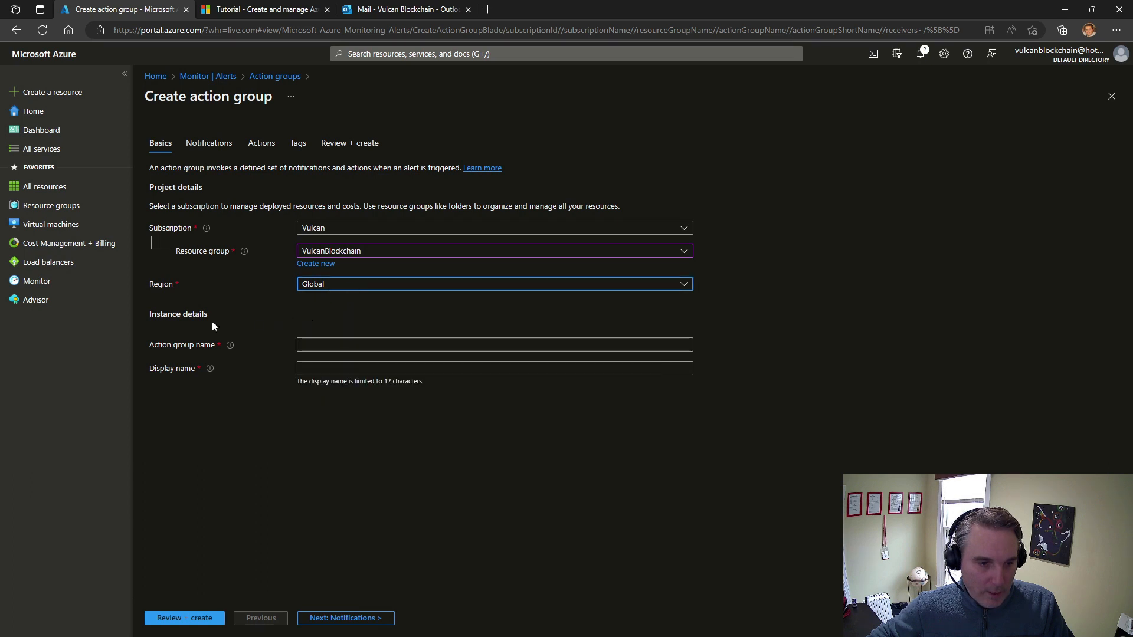
Name the action group "test" and proceed to its notification settings
click(331, 346)
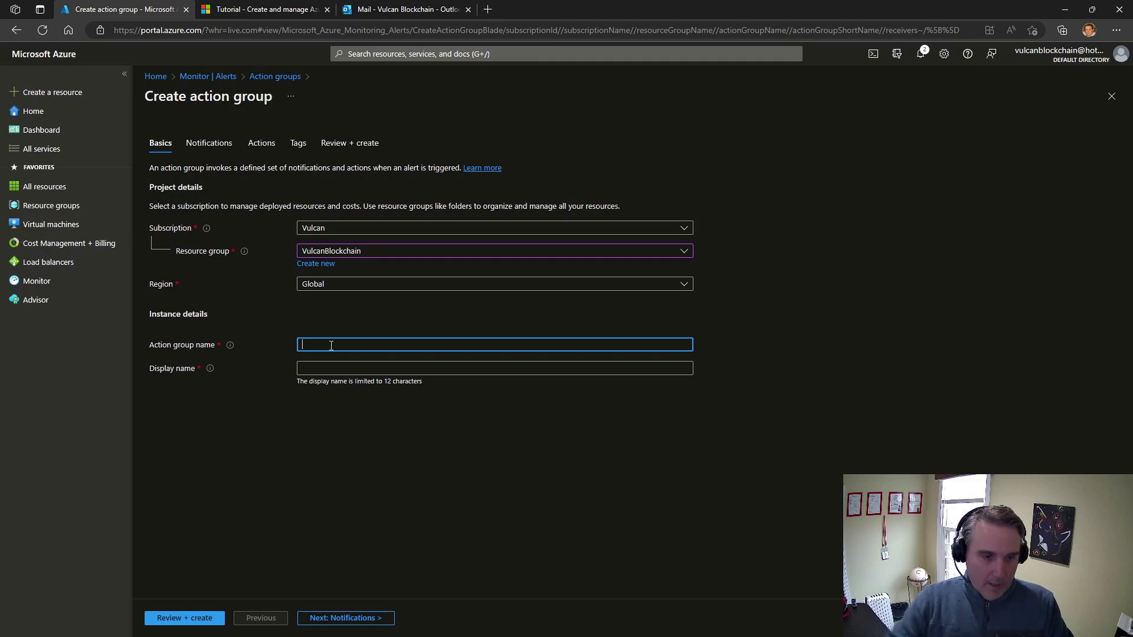
text(test)
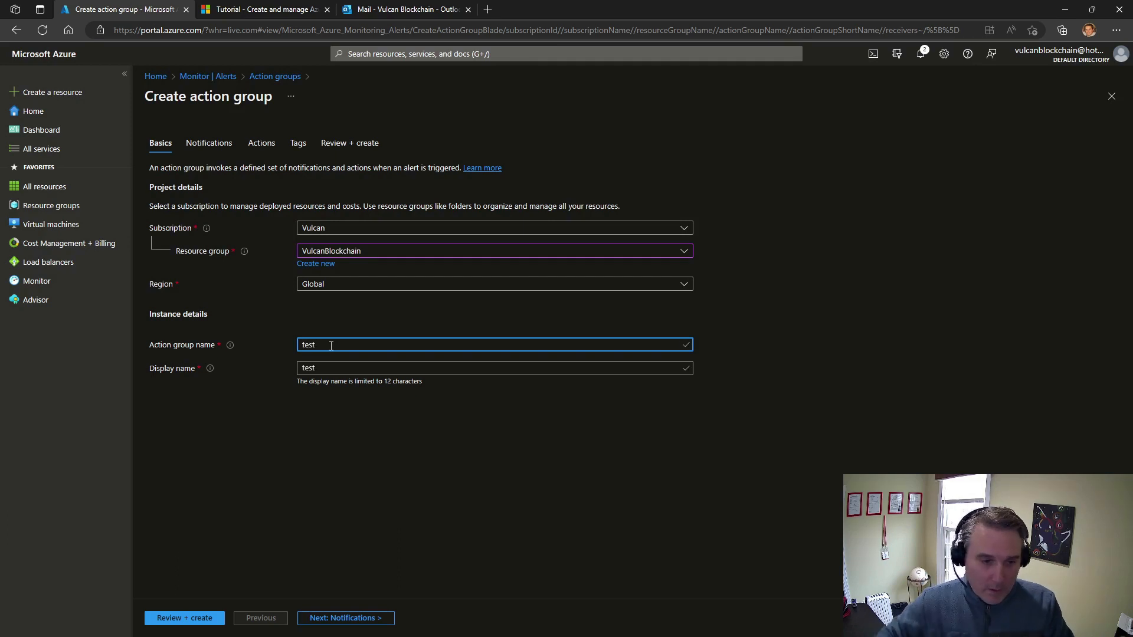
click(372, 622)
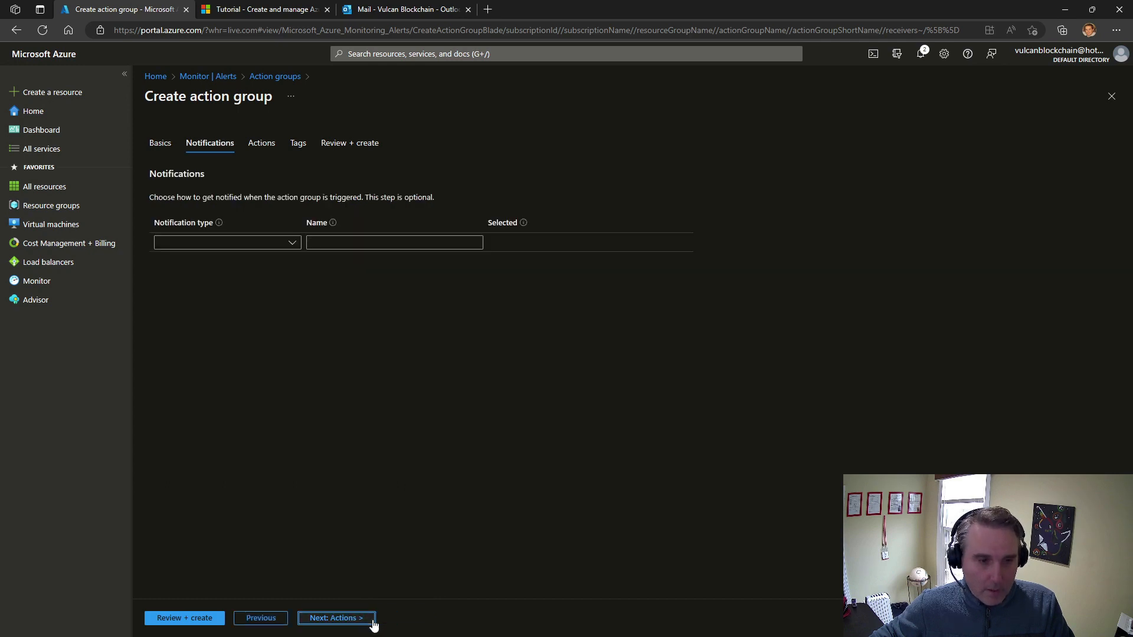
Add an Email/SMS message/Push/Voice notification named "NodeActiontest" to the action group
click(292, 246)
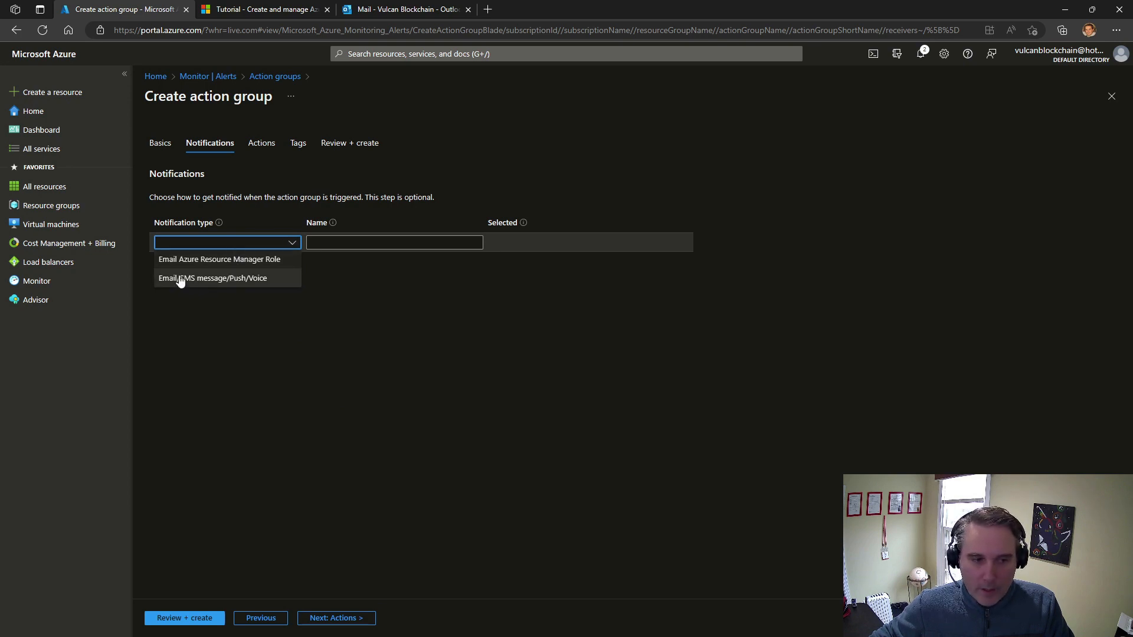
click(257, 284)
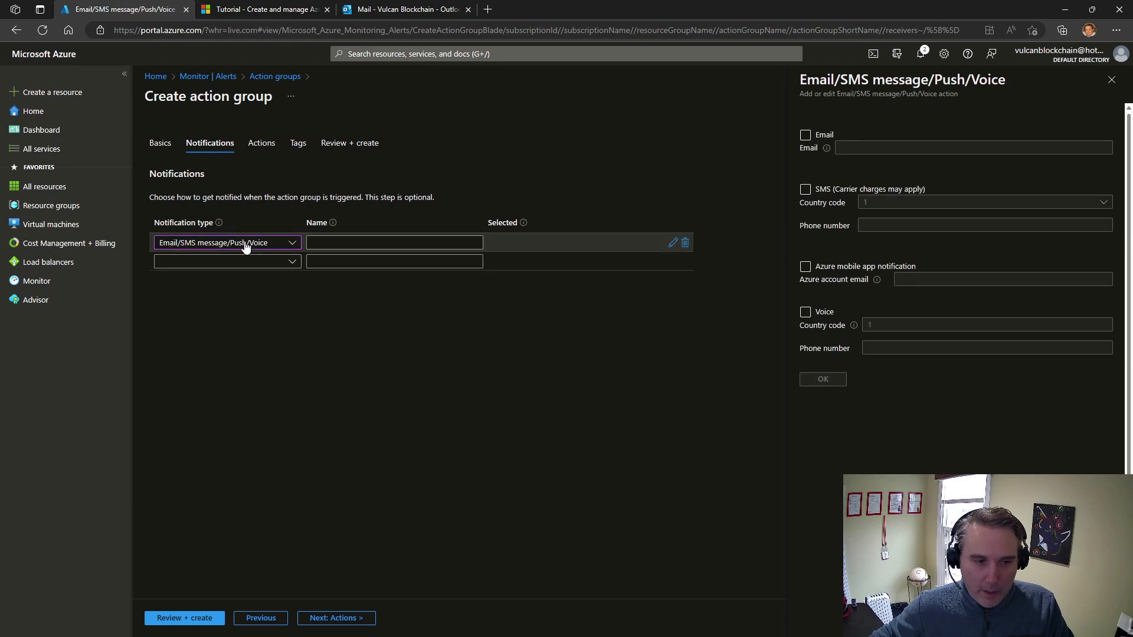
click(406, 241)
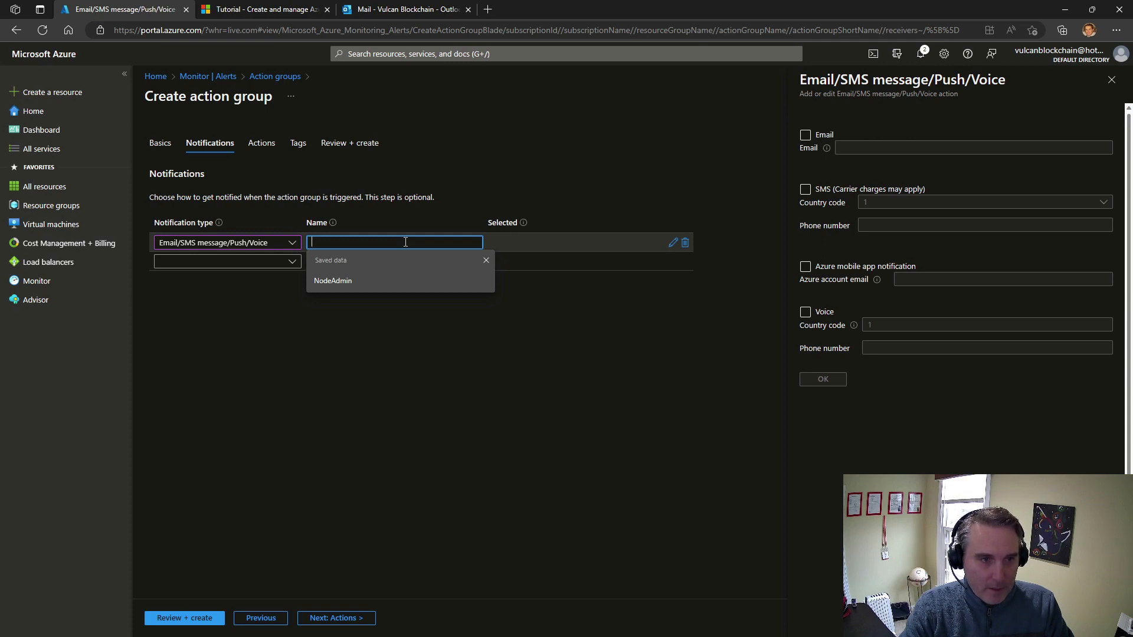
text(Node)
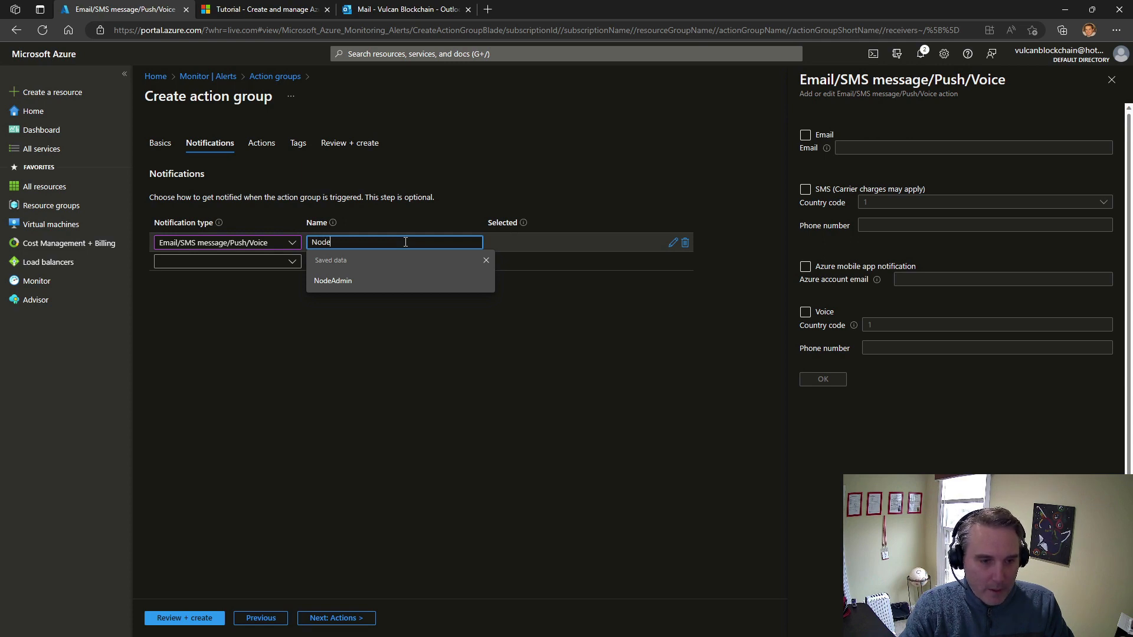
text(Actiontest)
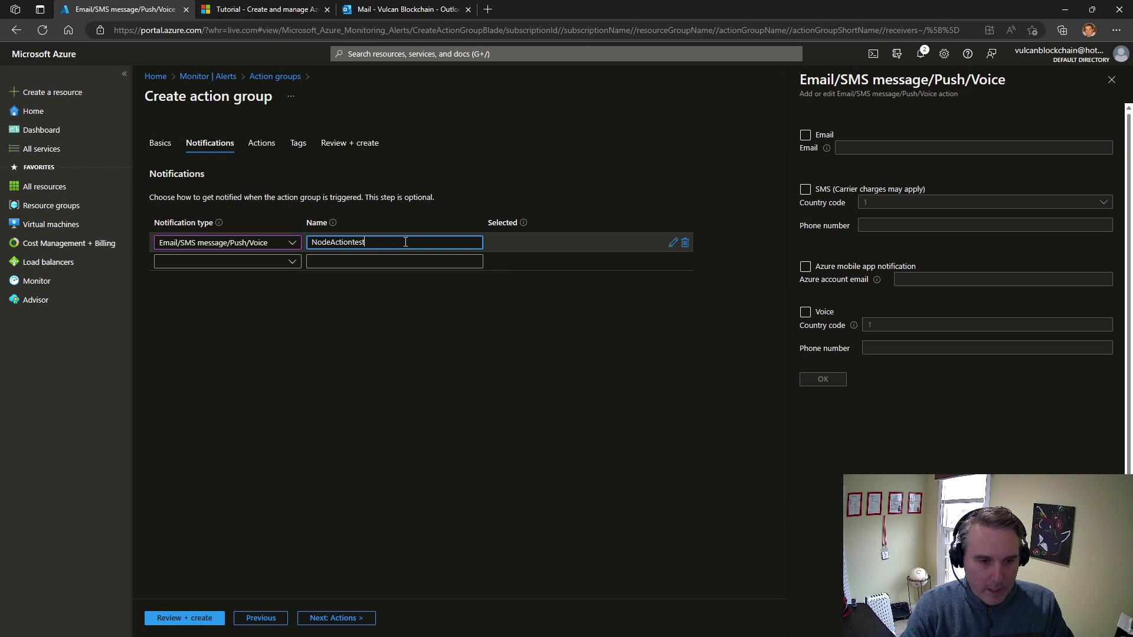
click(526, 323)
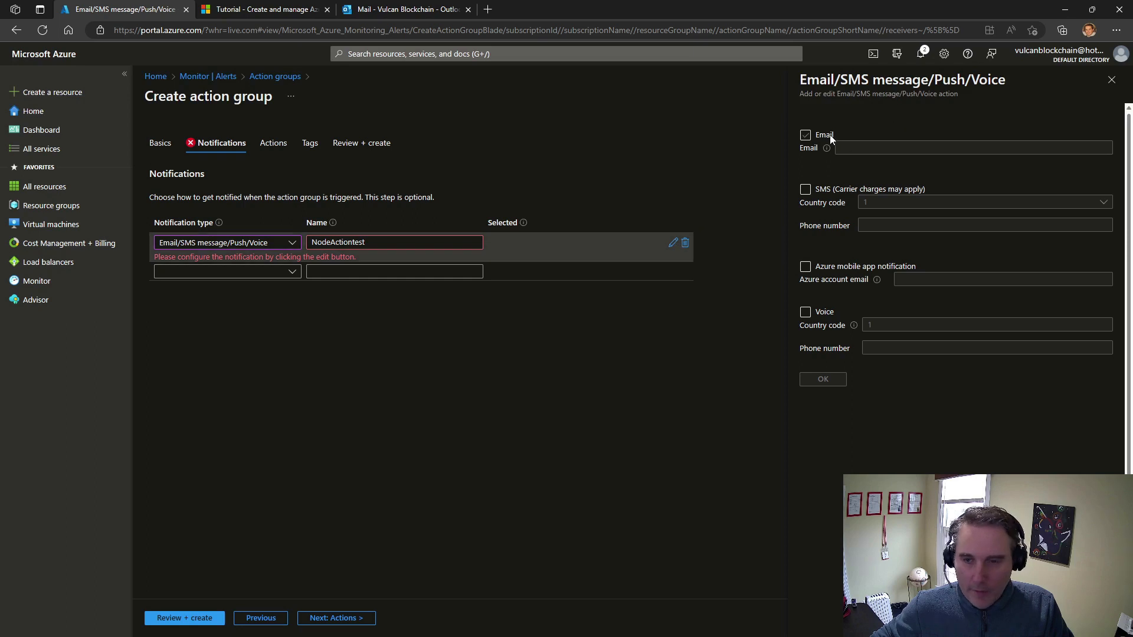
Enable email notification and fill in the recipient's e-mail address
click(806, 136)
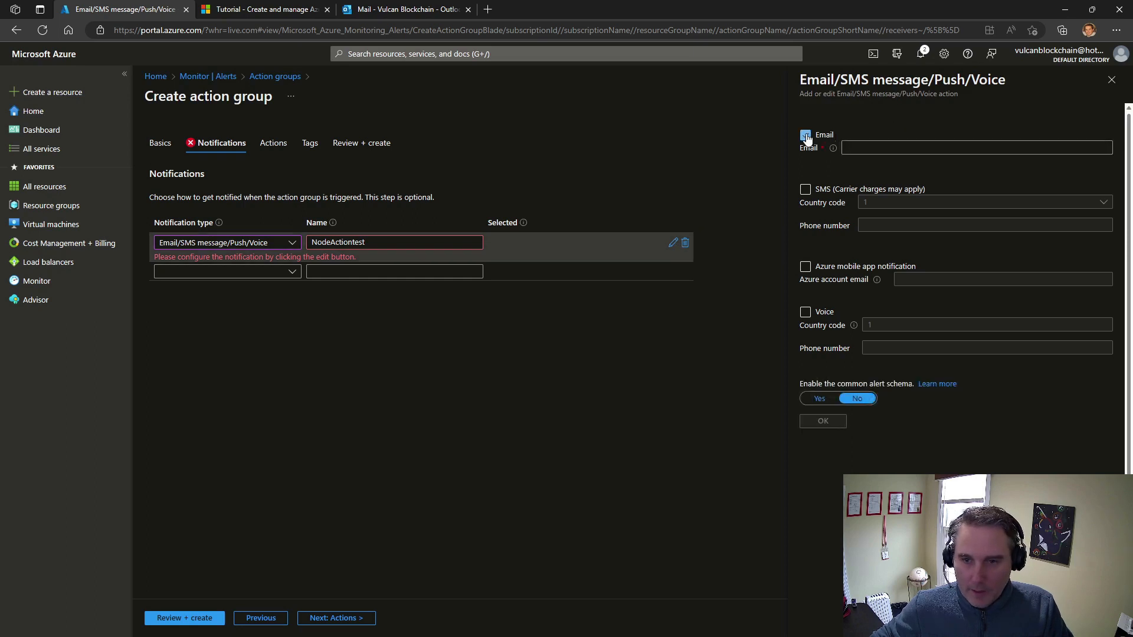
click(854, 147)
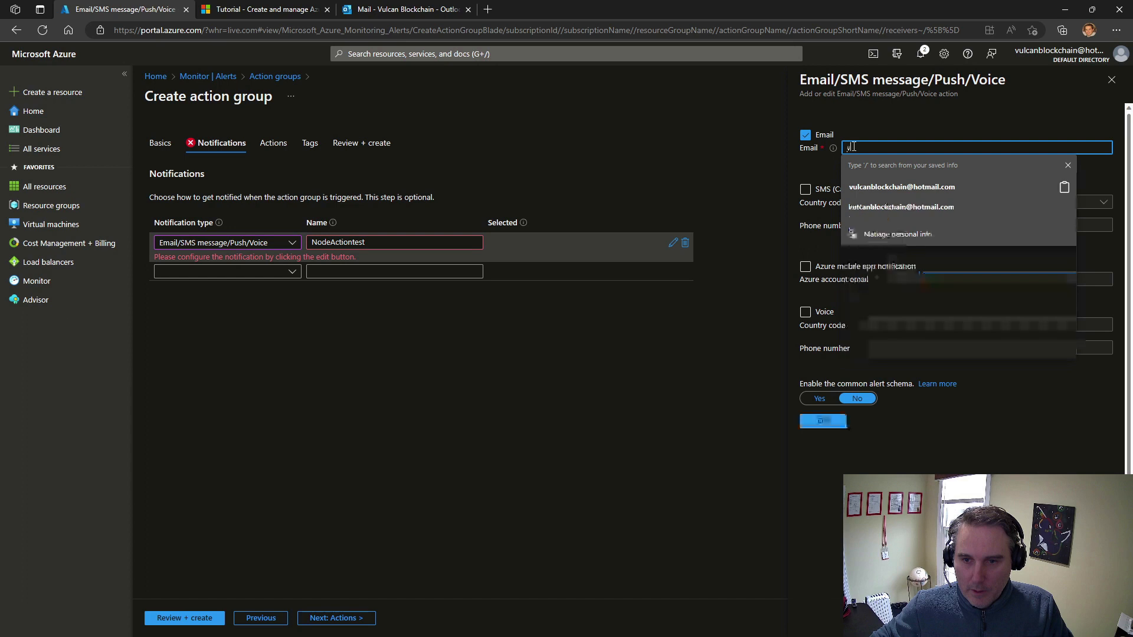
click(891, 186)
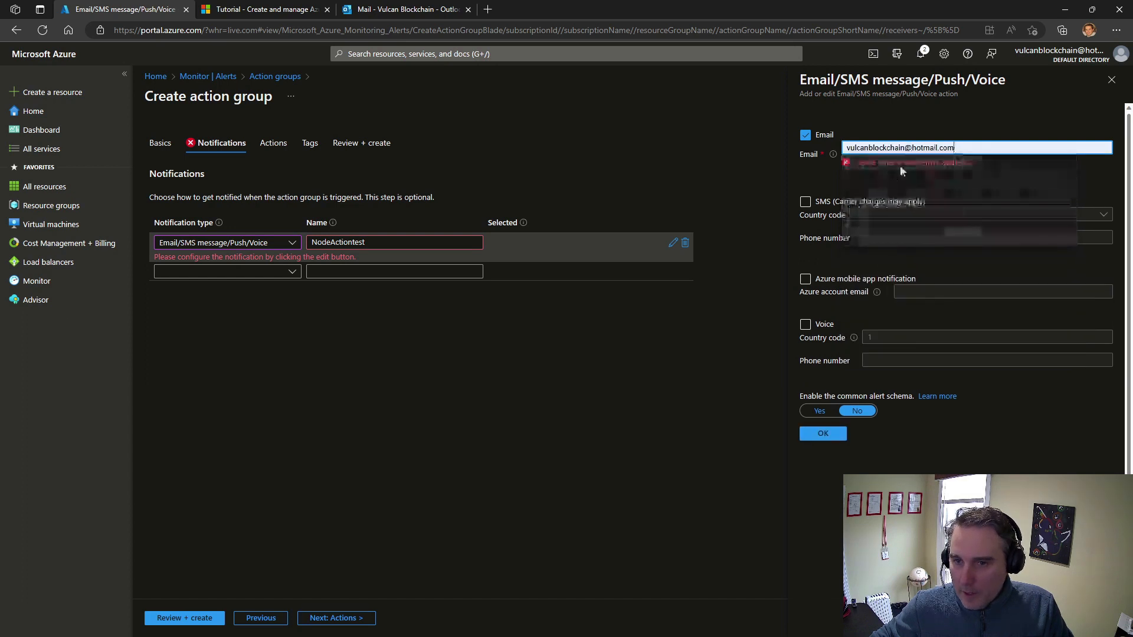
Enable SMS notification with country code 1 and enter the recipient's phone number
click(806, 191)
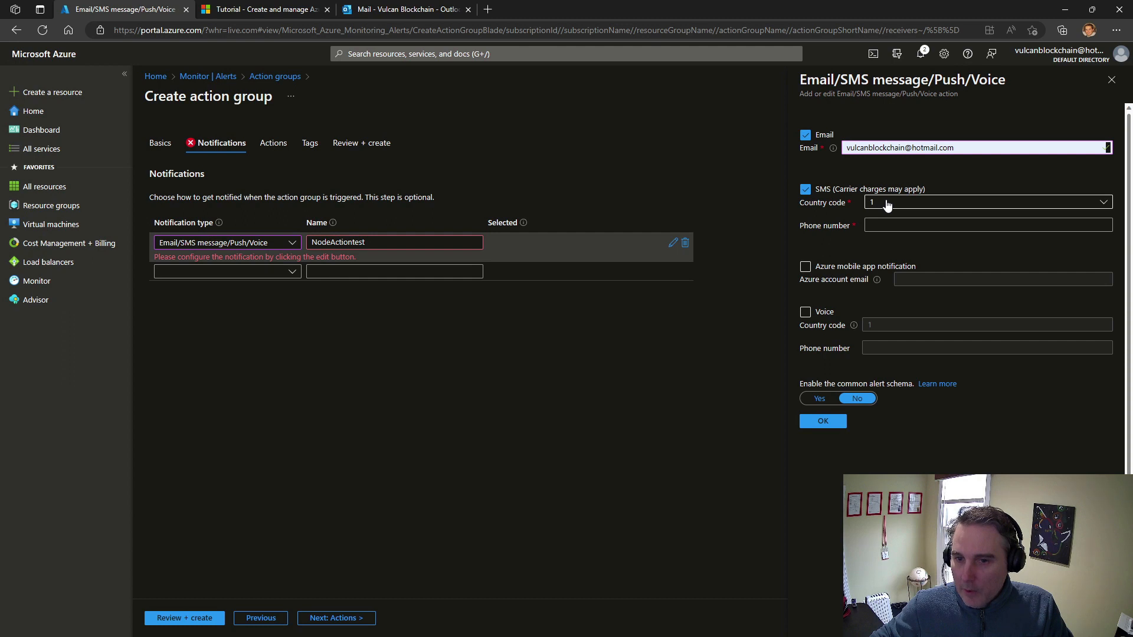
click(883, 225)
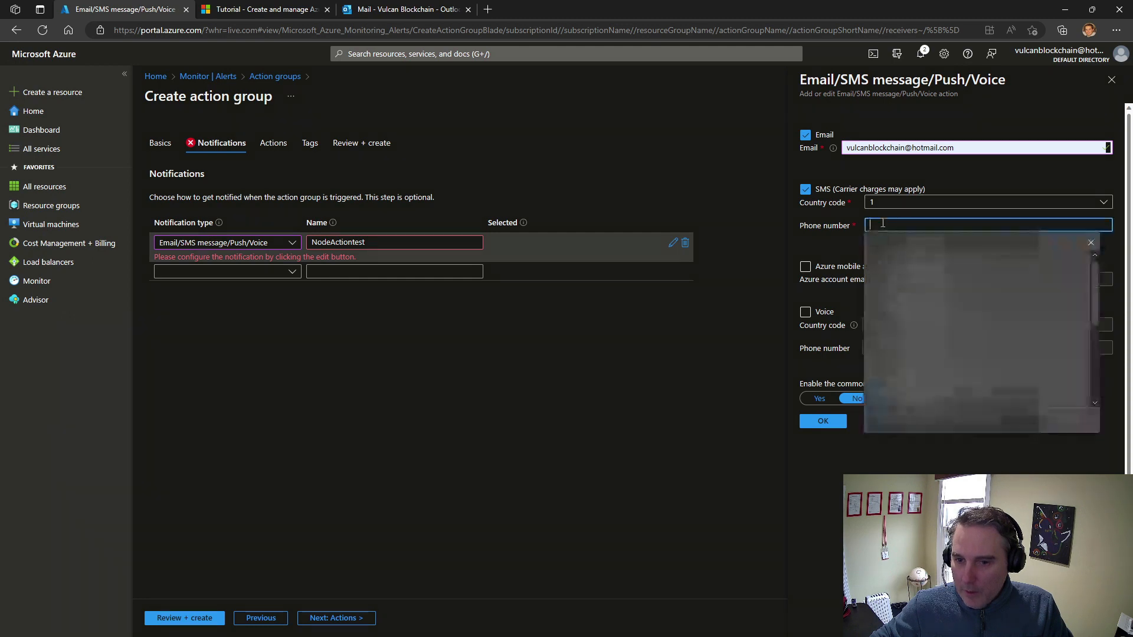
click(1091, 243)
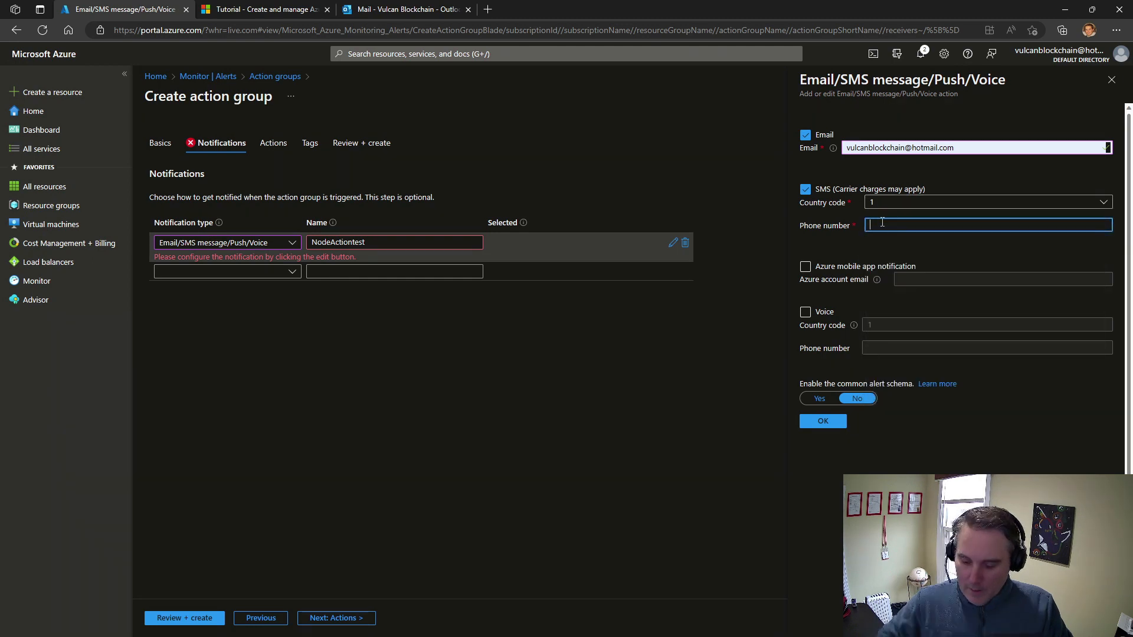
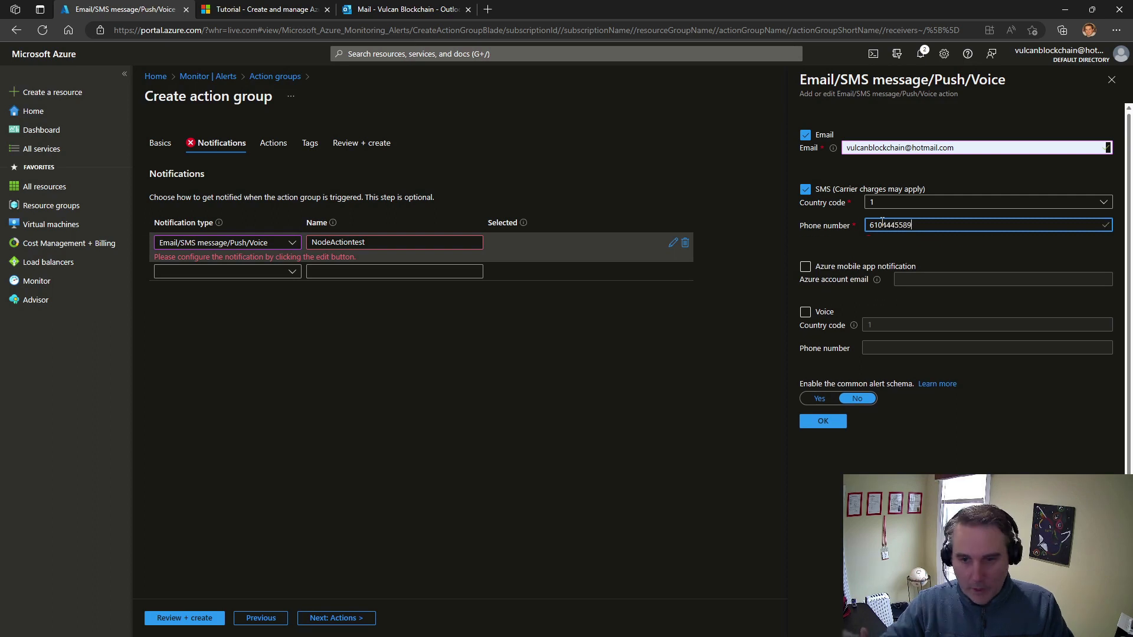
Enable the Azure mobile app notification with the same e-mail address as the account e-mail, and save the notification settings
click(806, 269)
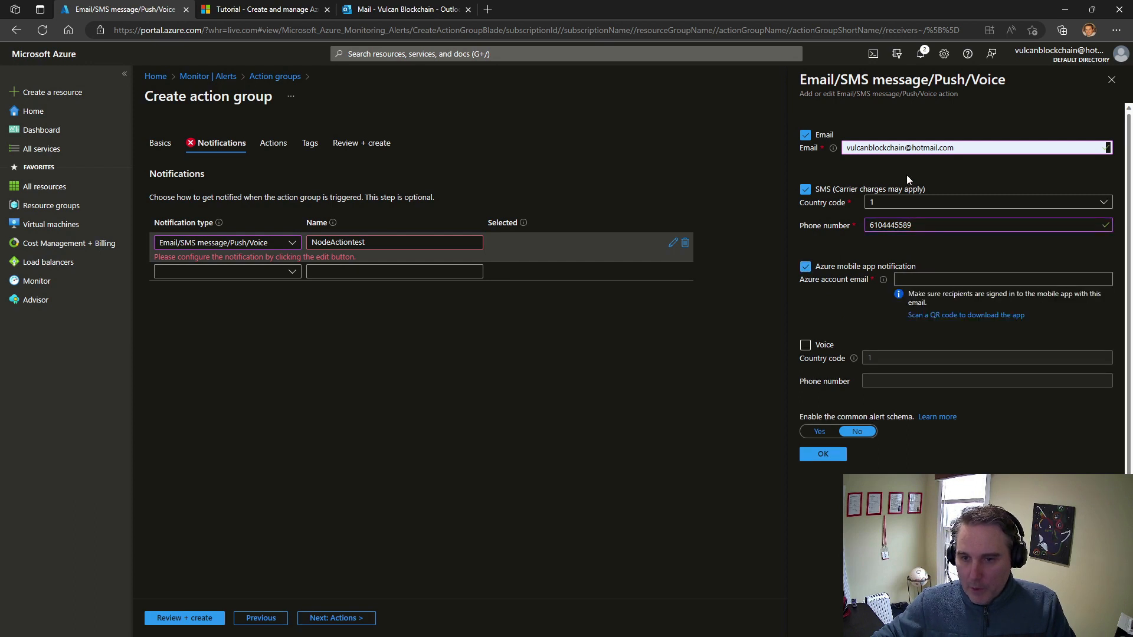
drag(952, 147, 817, 149)
key(ctrl+c)
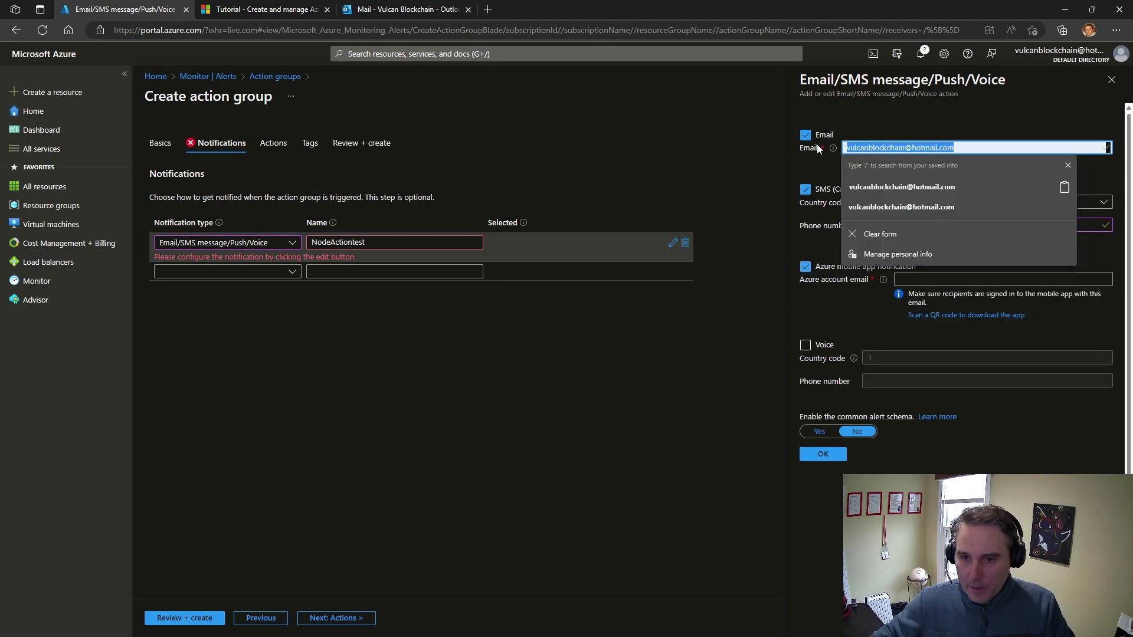
click(928, 278)
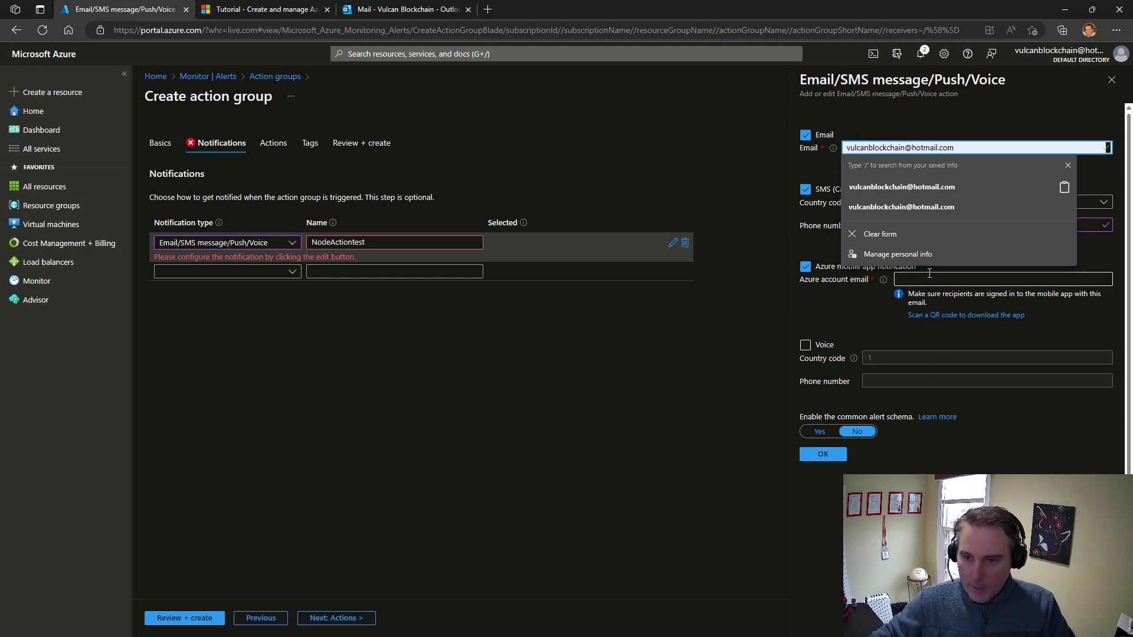
key(ctrl+v)
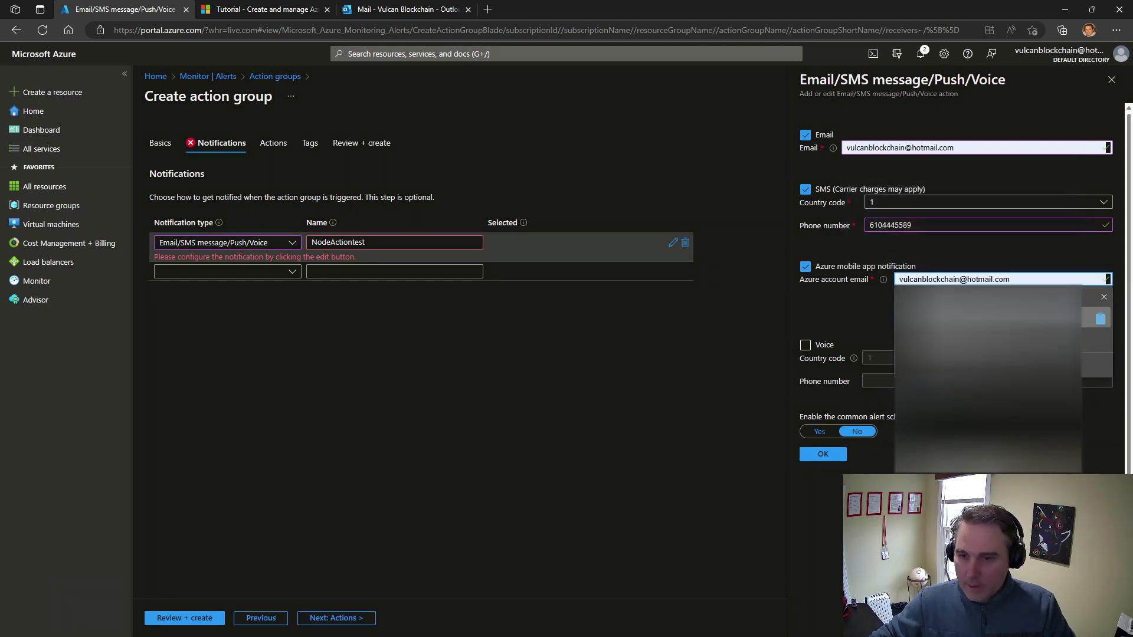
click(859, 306)
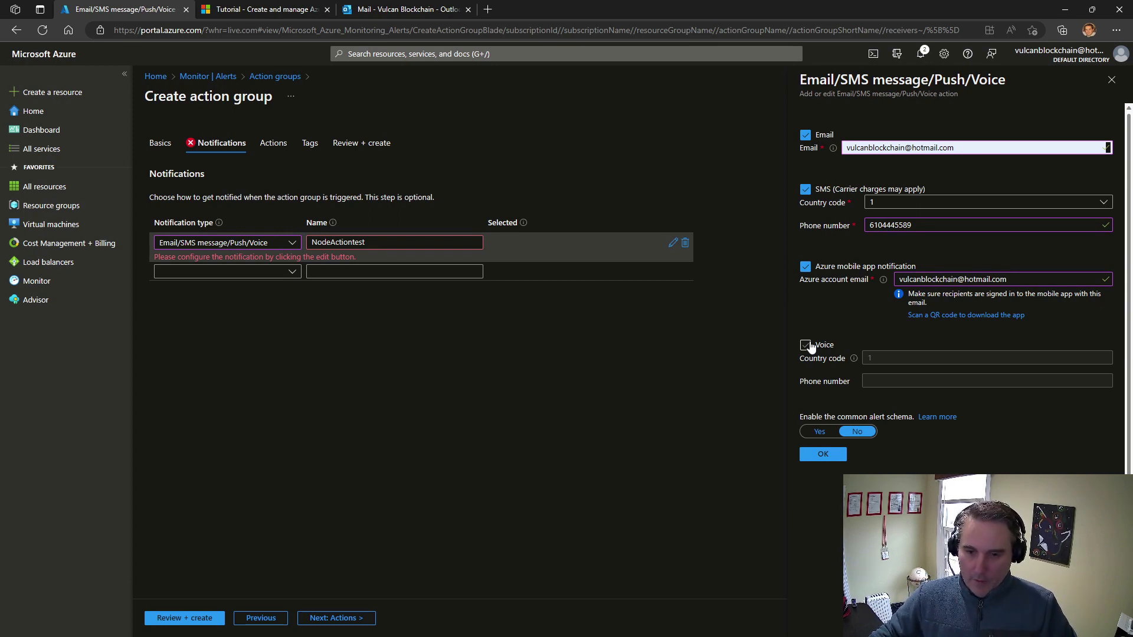
click(823, 454)
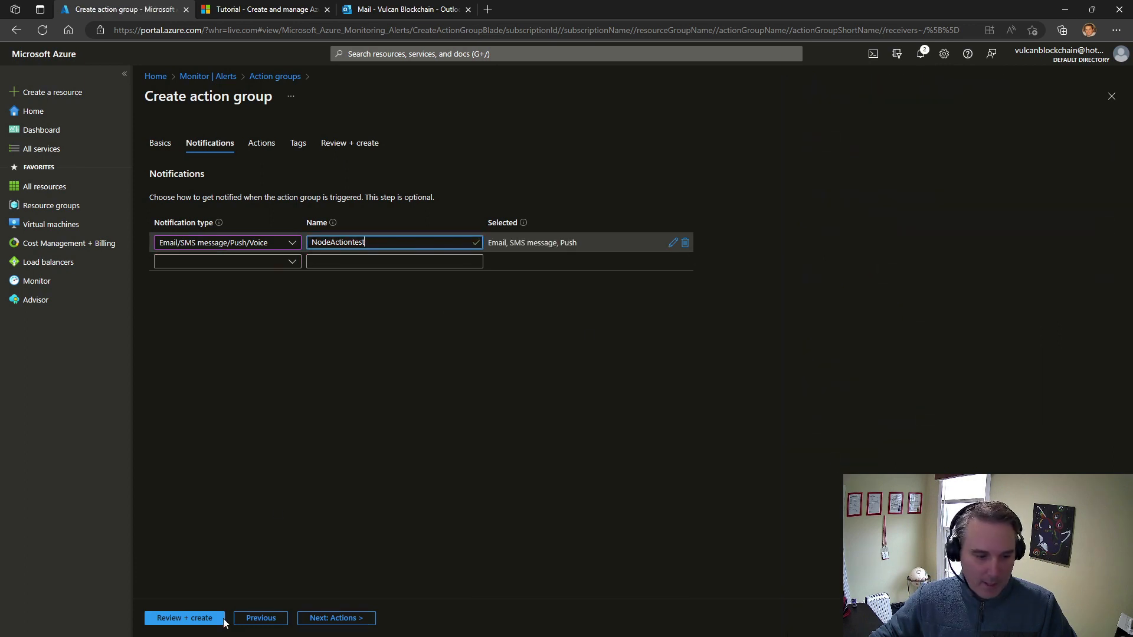
View the available action types, leave the actions empty, and review and create the "test" action group
click(332, 620)
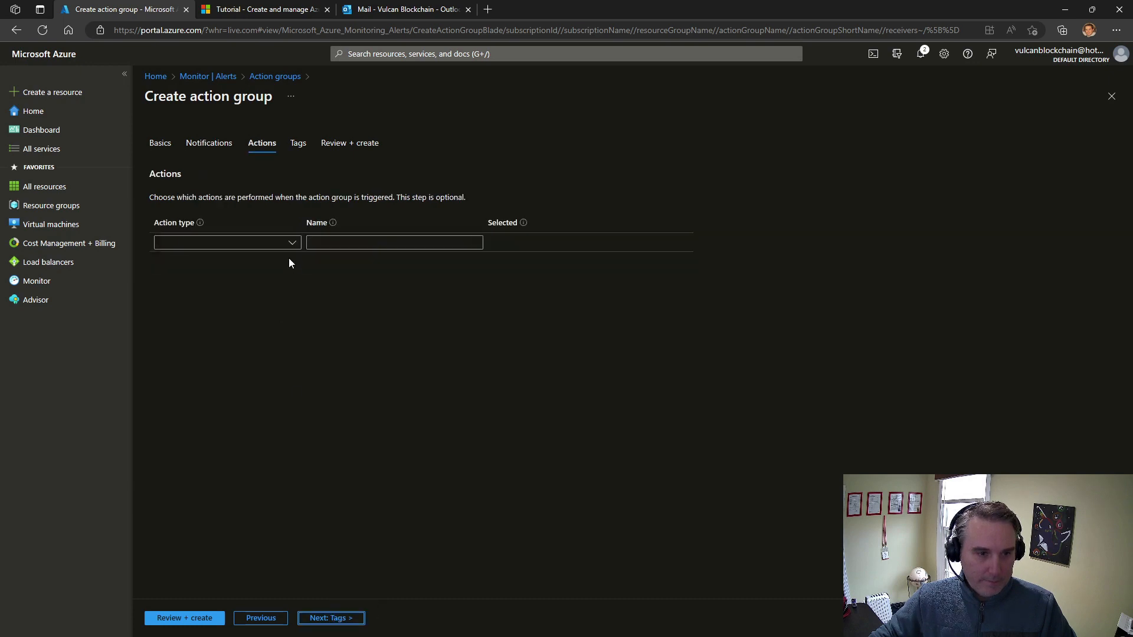
click(291, 244)
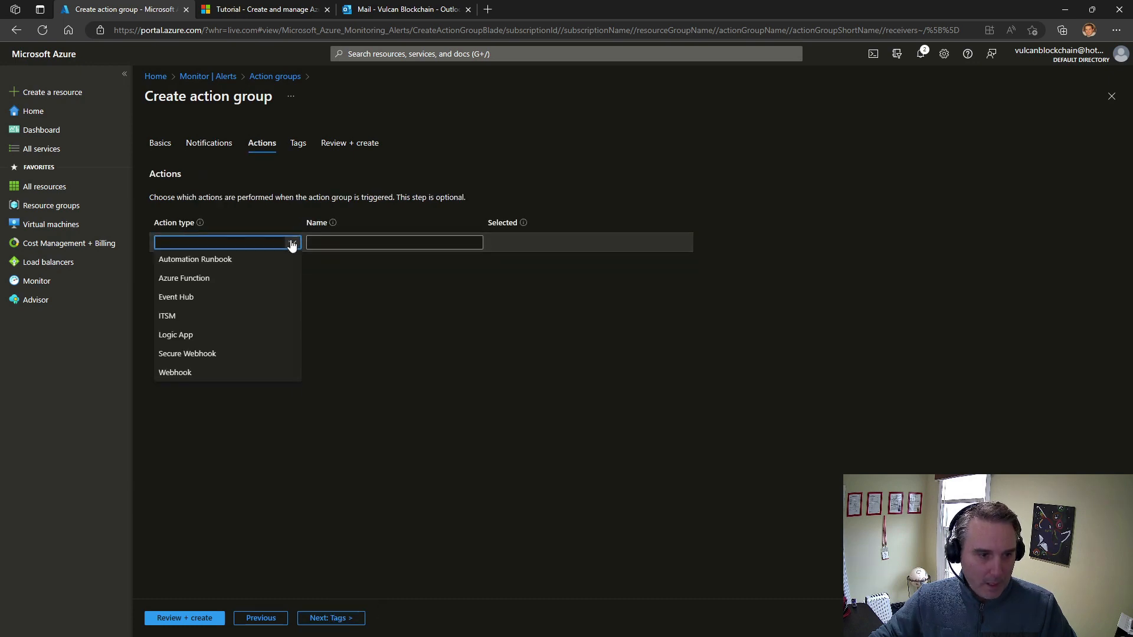
click(359, 311)
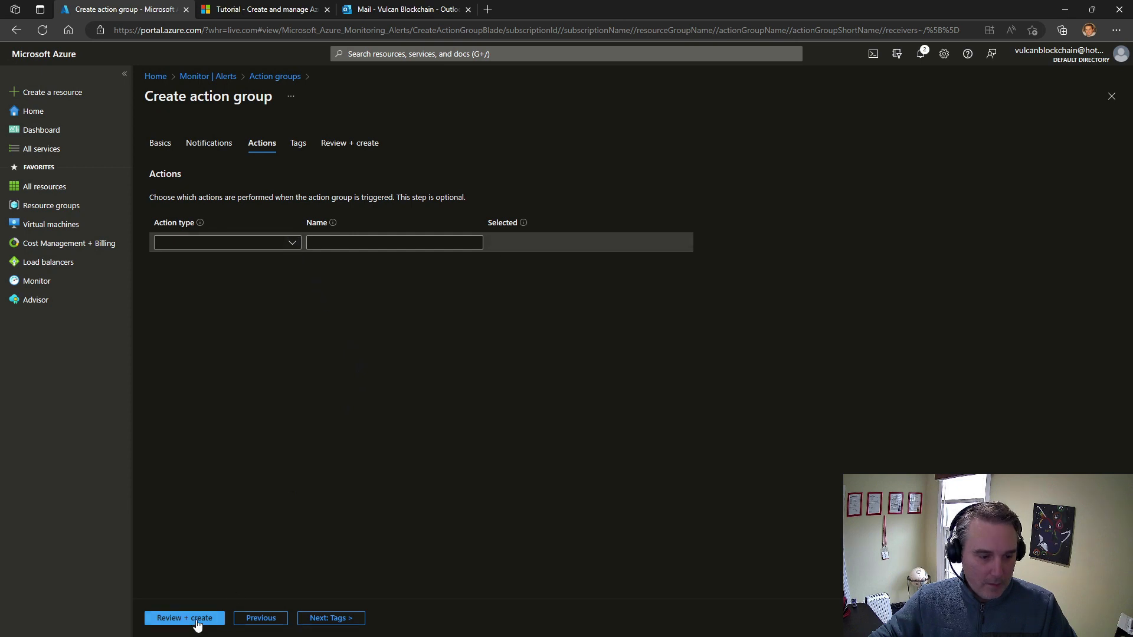
click(198, 619)
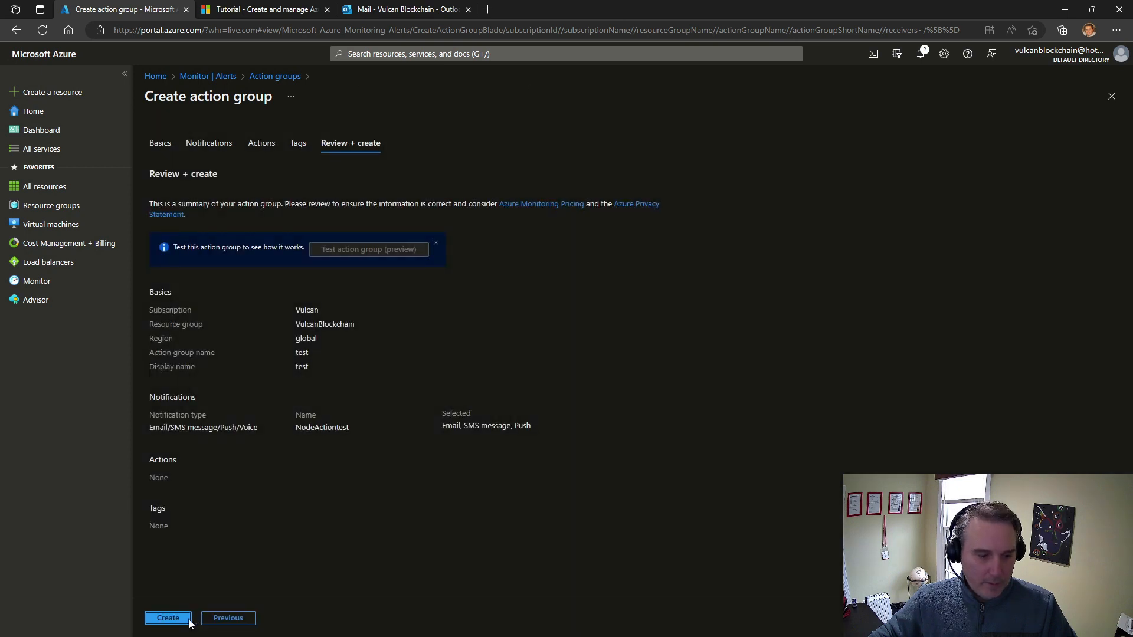
click(177, 619)
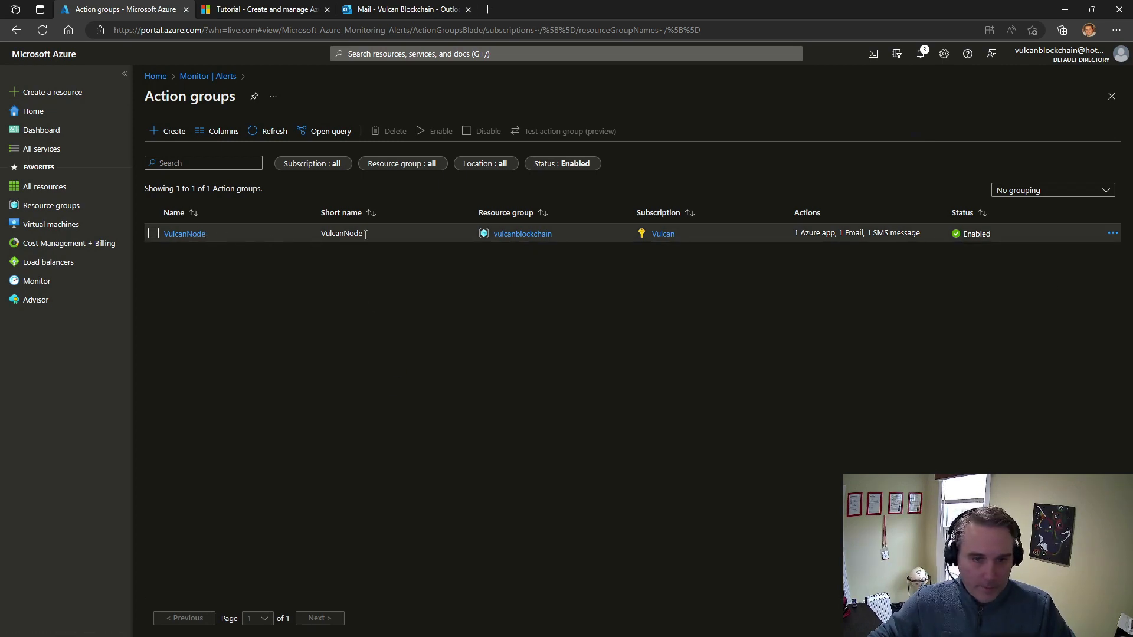
Refresh the action groups list and check the portal notifications for the action group's creation status
click(267, 131)
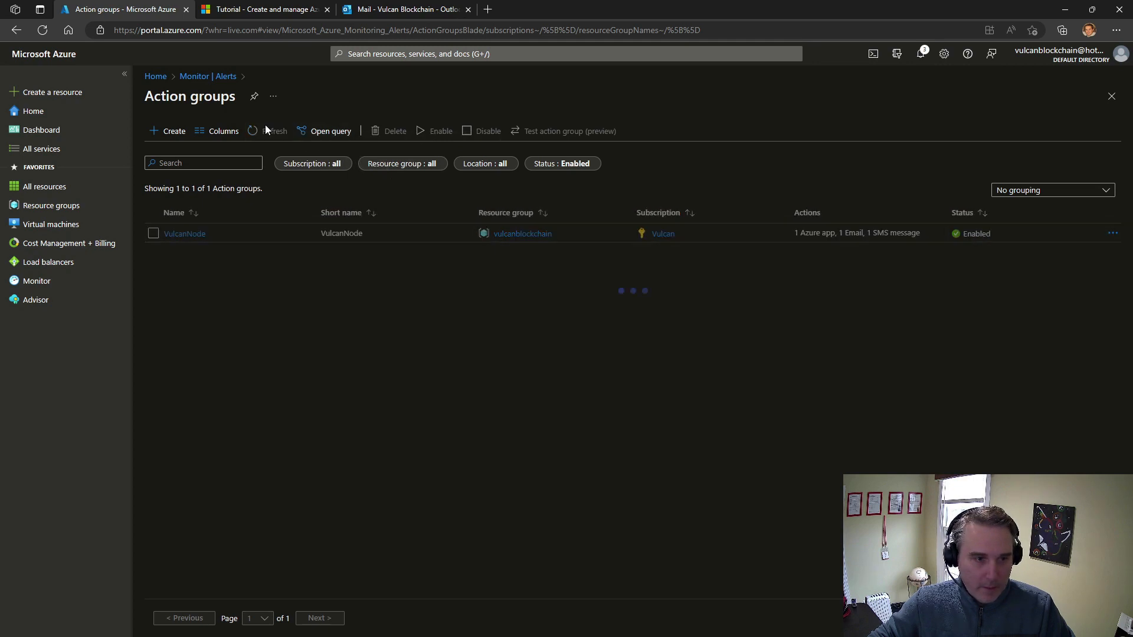
click(267, 131)
click(267, 131)
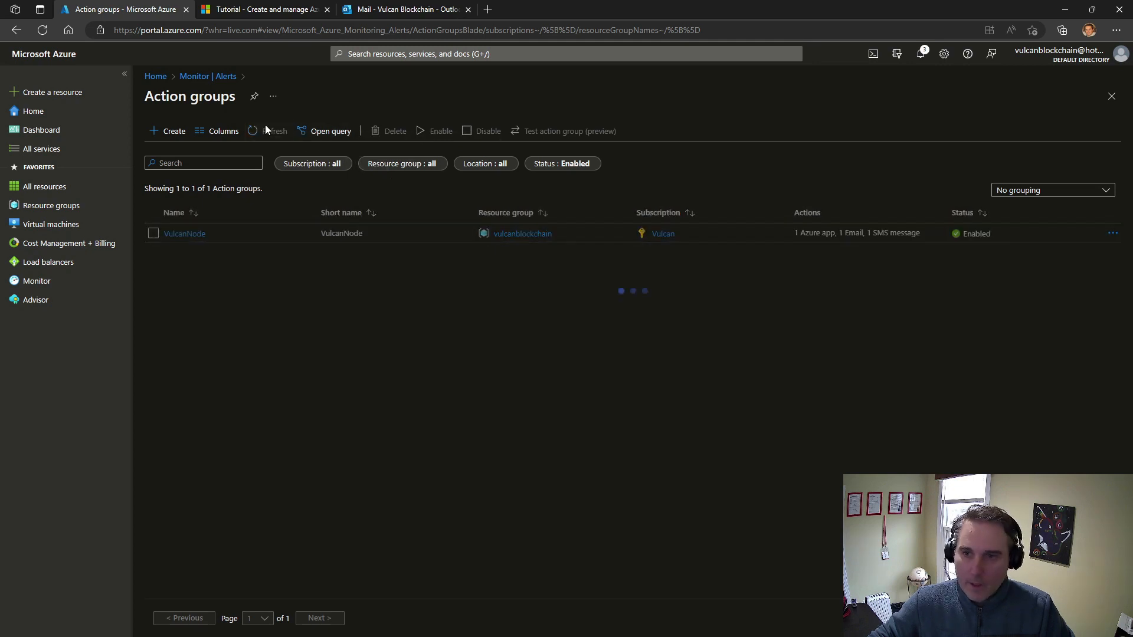
click(923, 53)
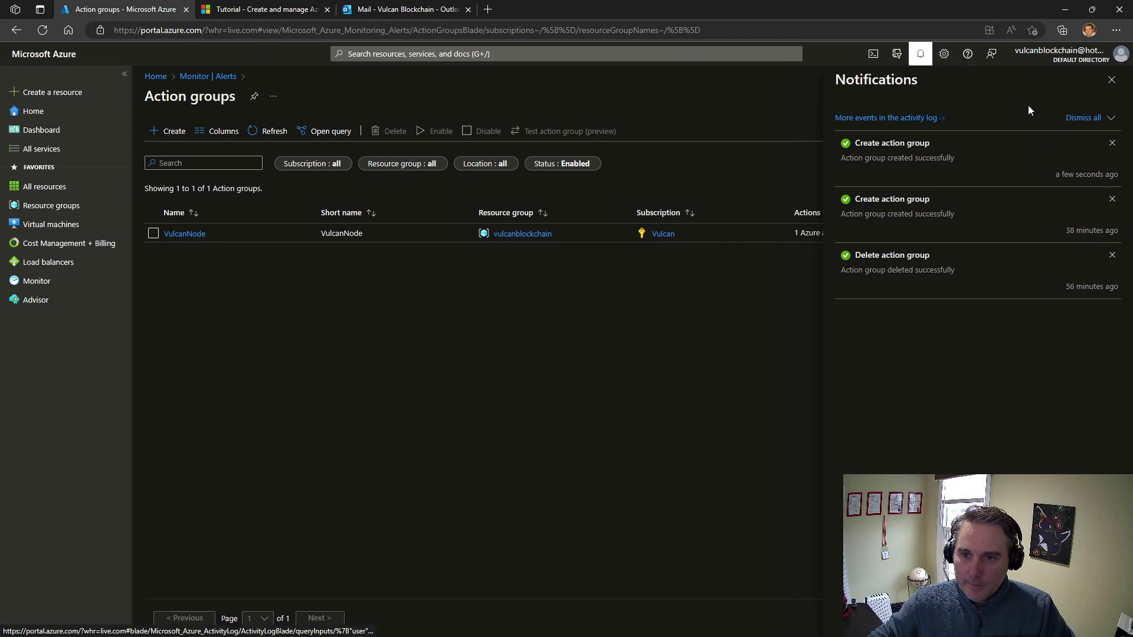
Refresh the action groups list and run a test of the VulcanNode action group using the Activity log alert sample type
click(1112, 80)
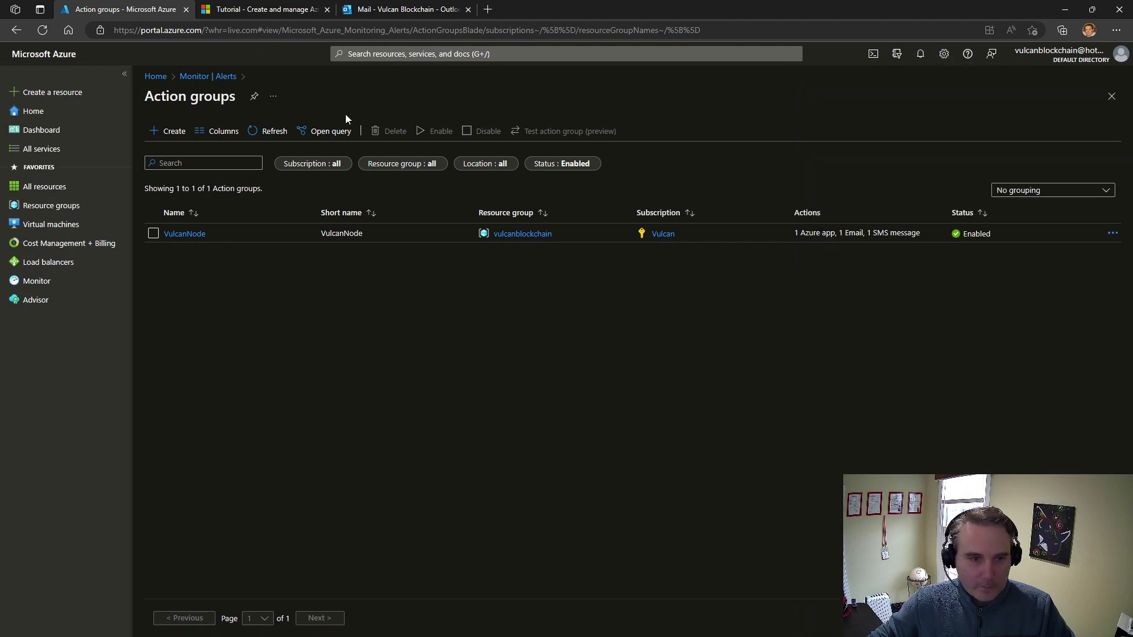
click(266, 132)
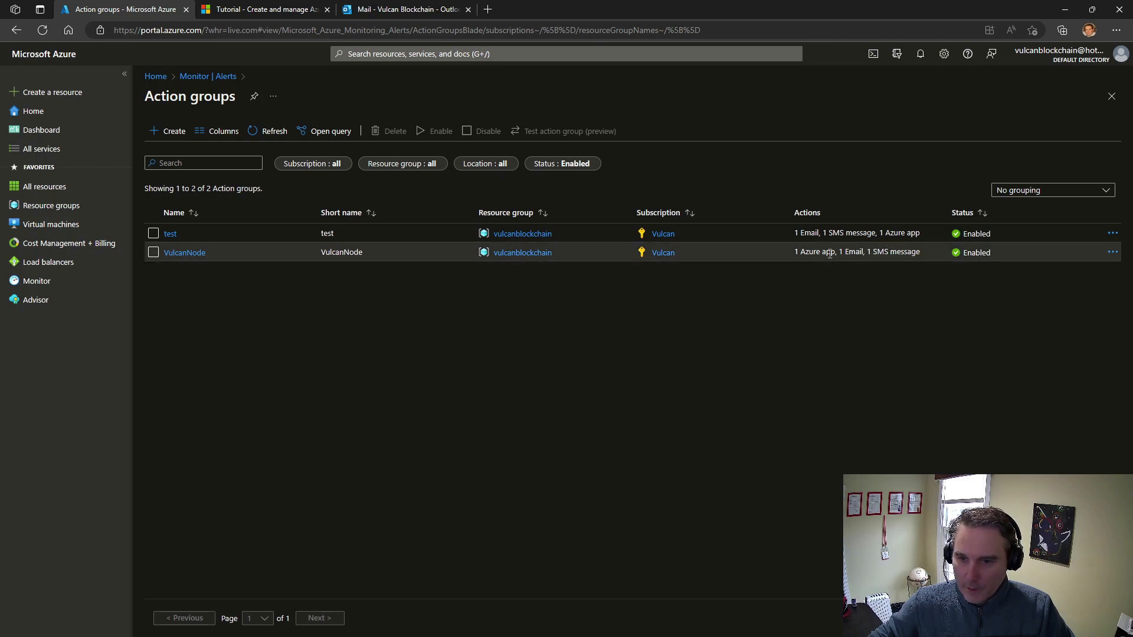
click(1113, 255)
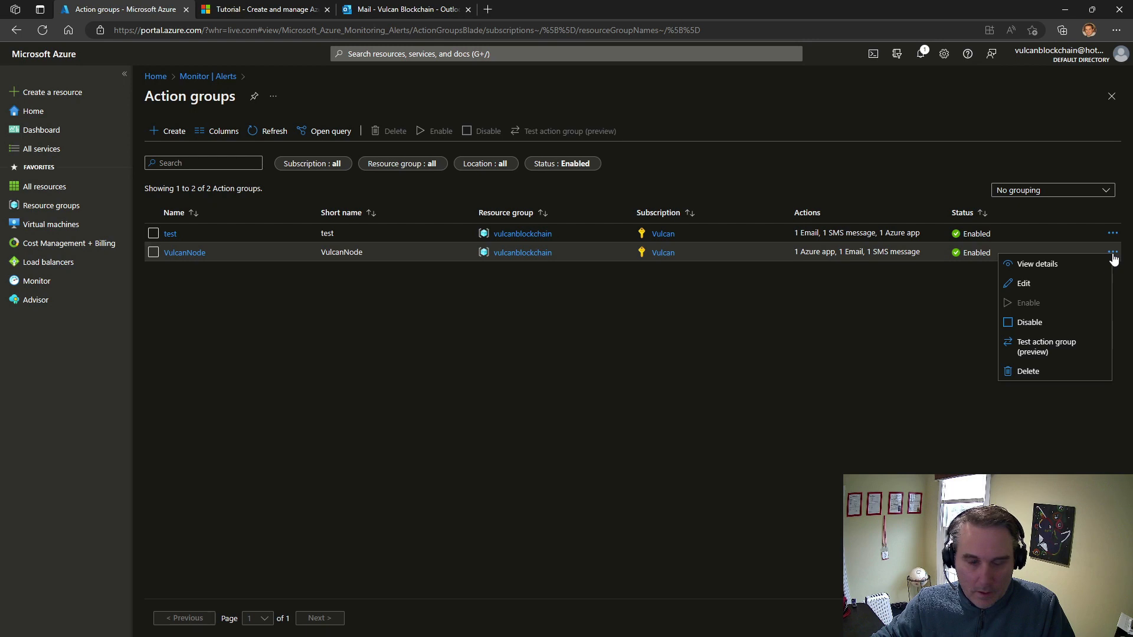
click(1076, 349)
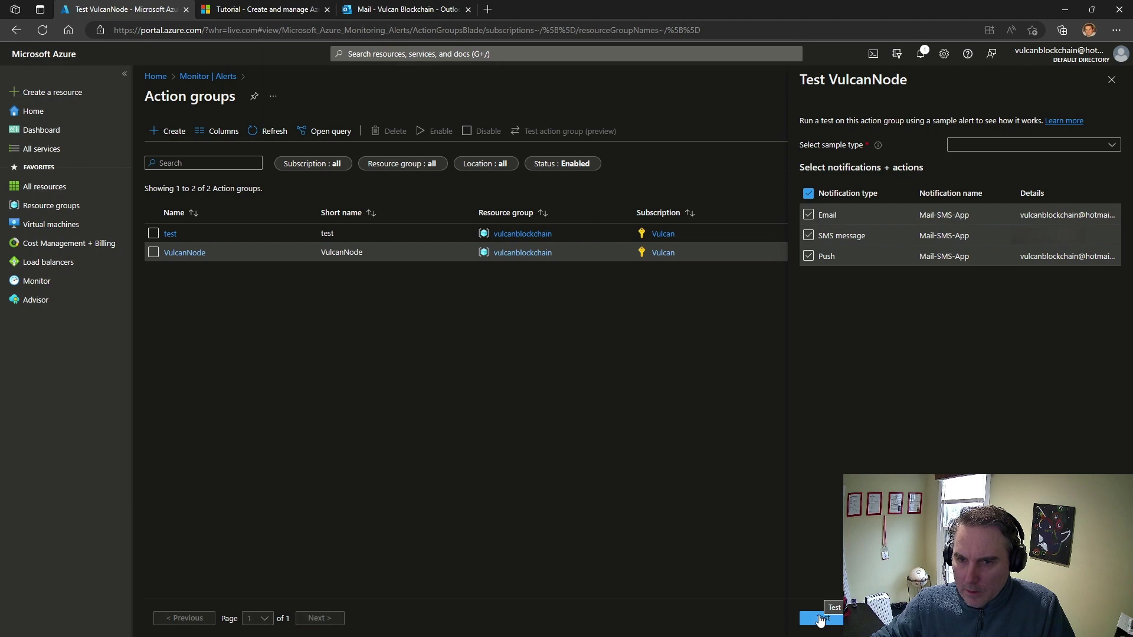
click(1007, 146)
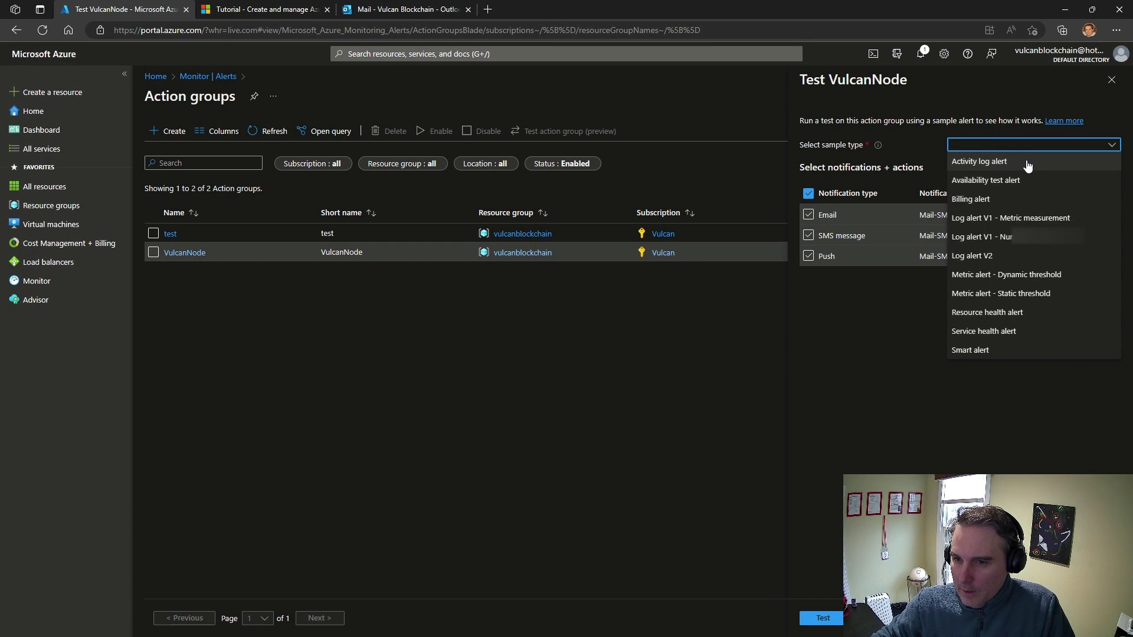
click(1026, 162)
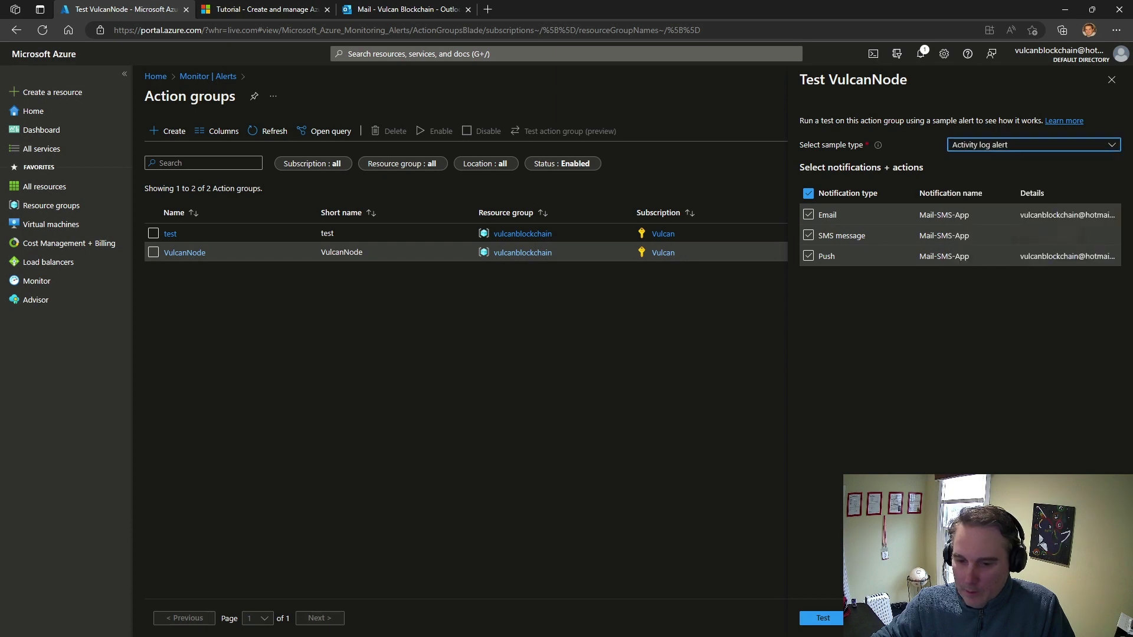
click(836, 616)
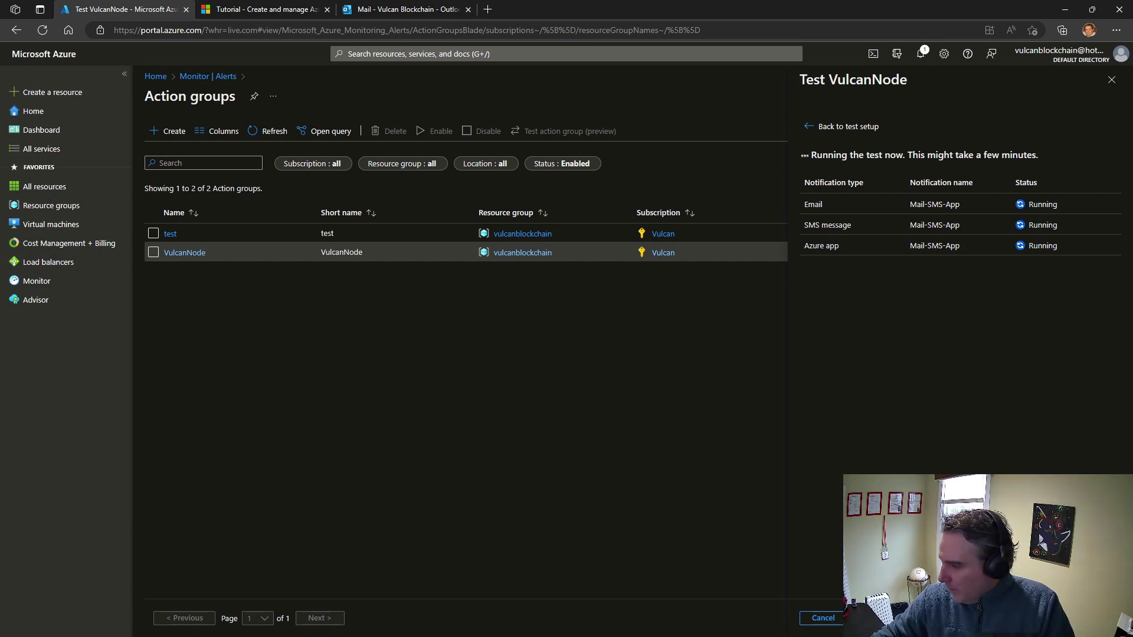
Switch to the mirrored phone and read the test alert SMS, then minimize the phone window
key(alt+Tab)
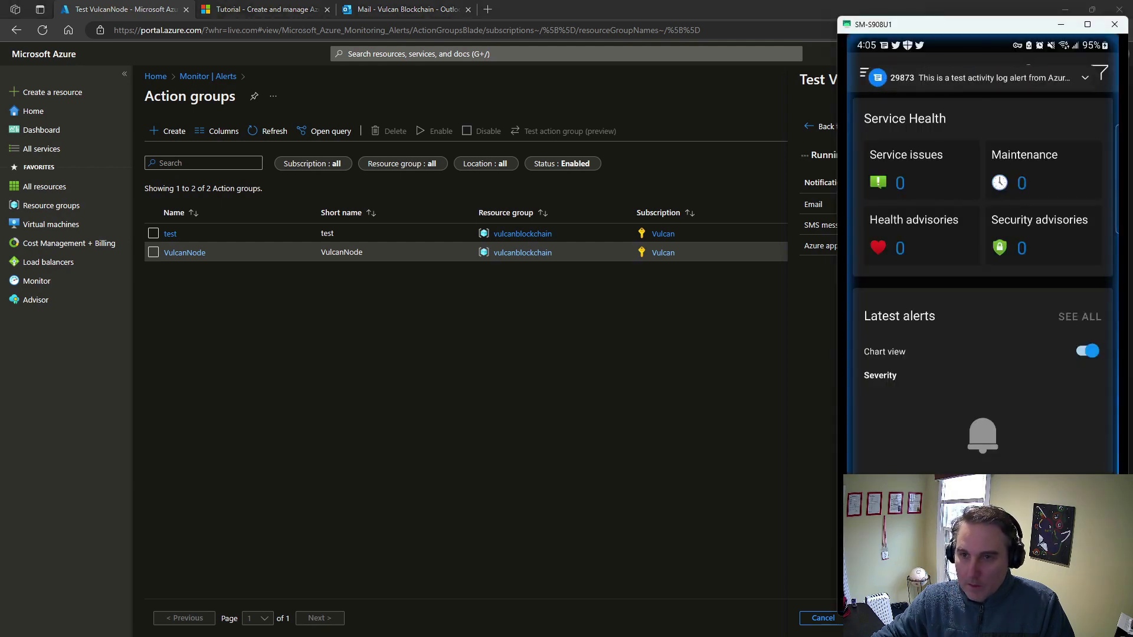
click(975, 75)
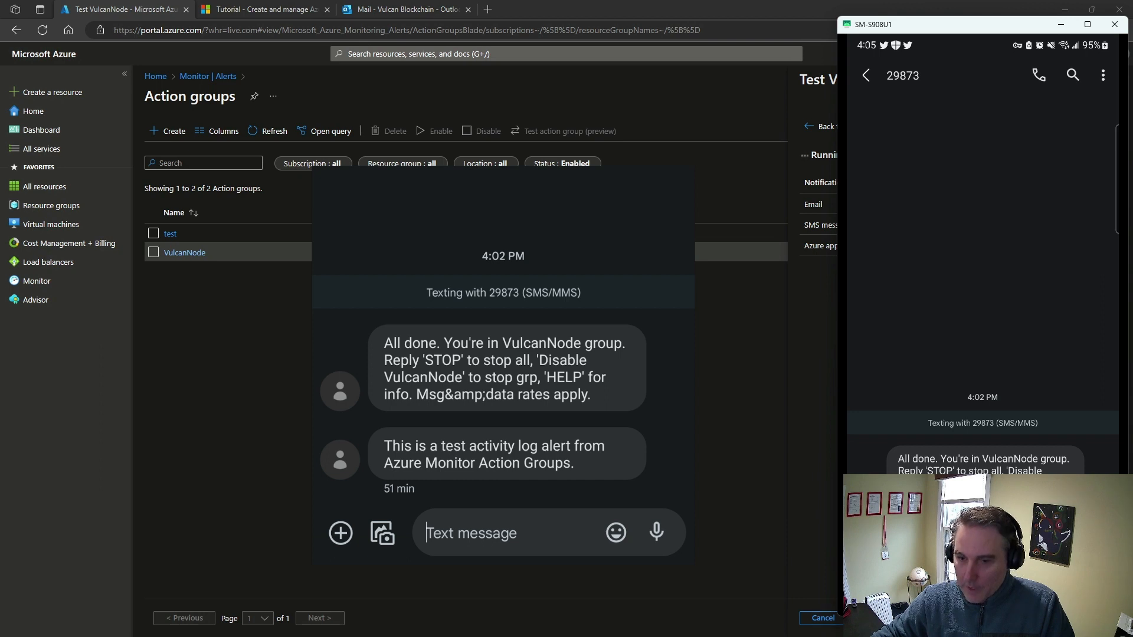
drag(1030, 27, 1033, 15)
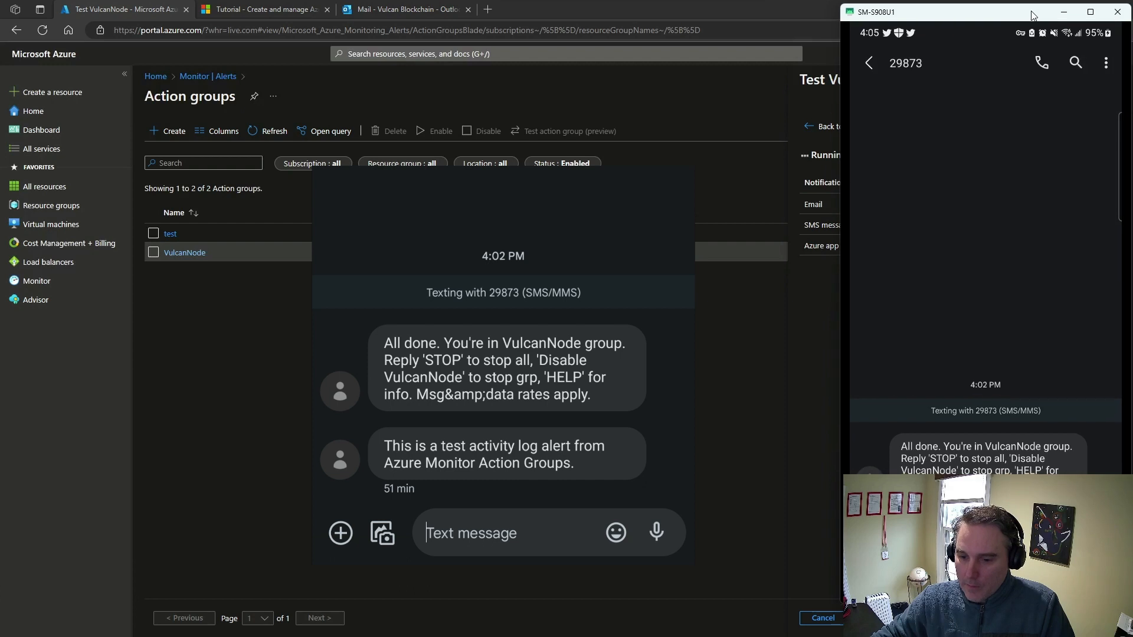
click(1062, 12)
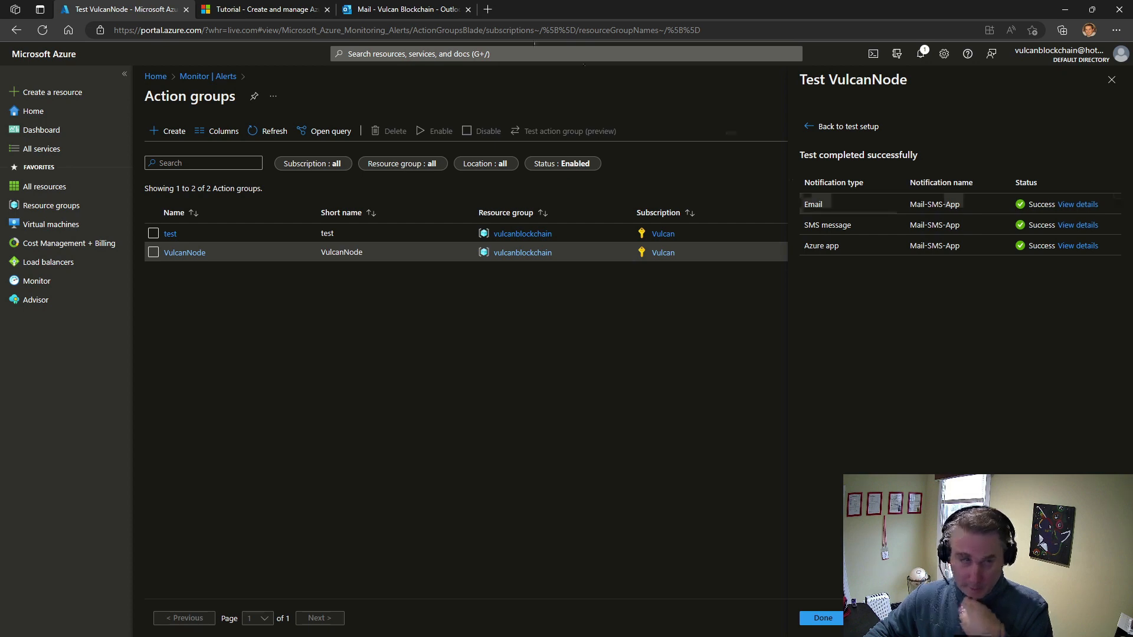
Switch to the Outlook mailbox and read the newest test activity log alert email from Microsoft Azure
click(447, 10)
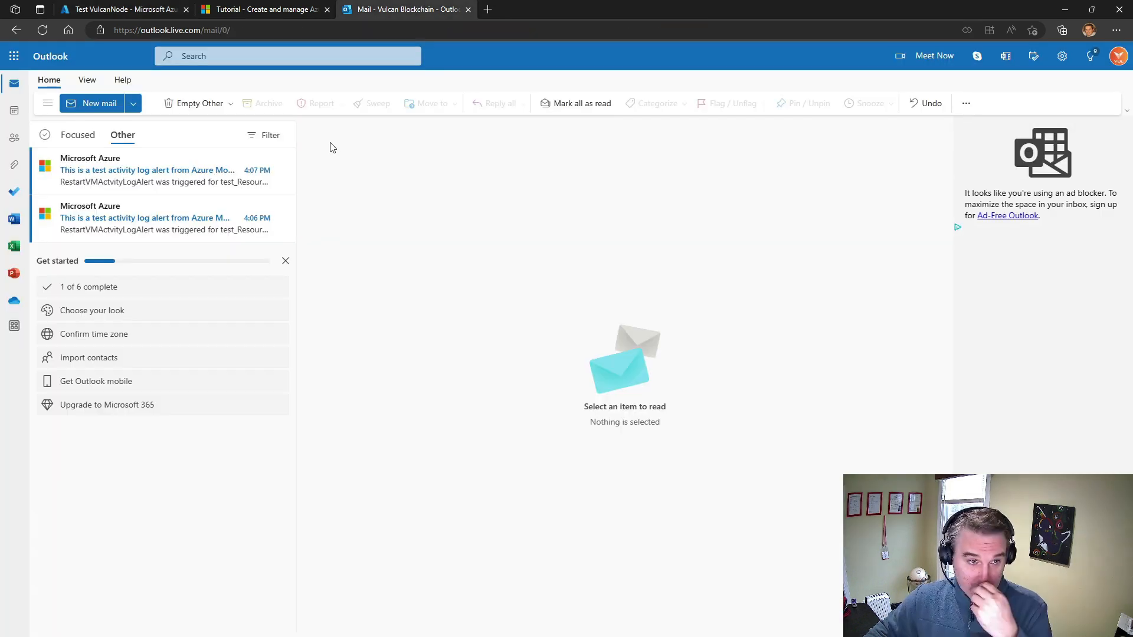
click(158, 176)
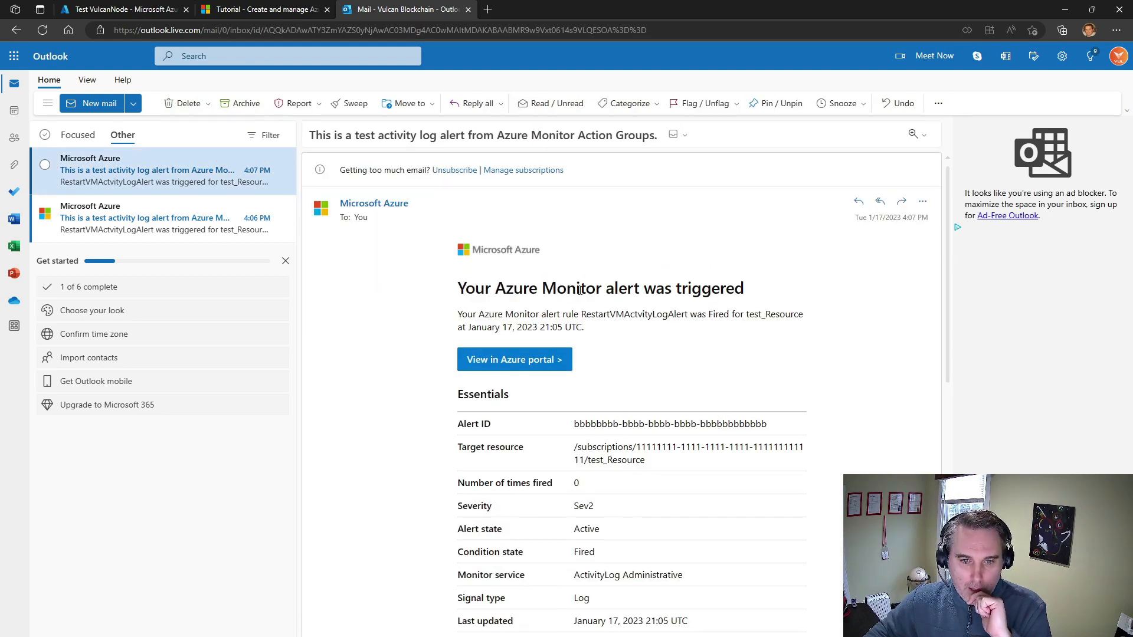
scroll(673, 295, down, 3)
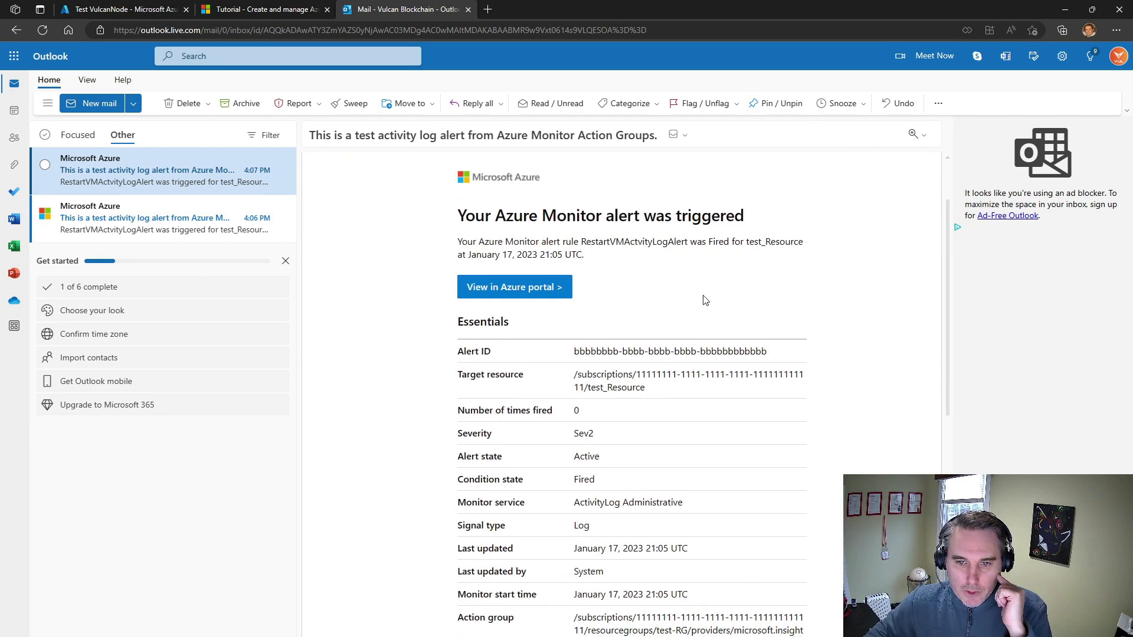
scroll(703, 299, down, 1)
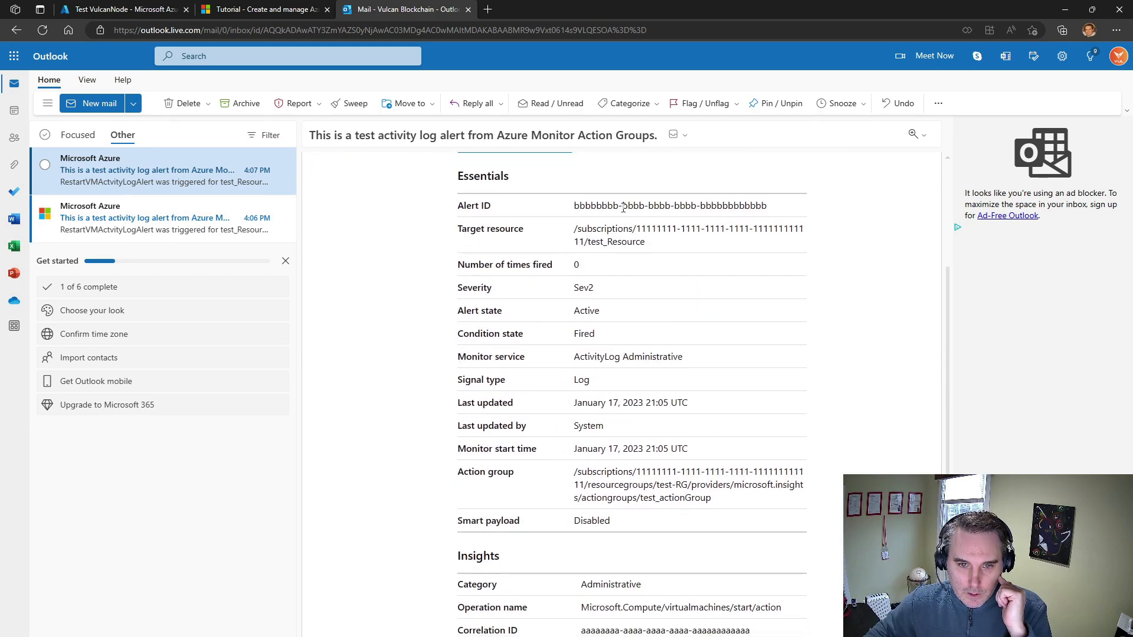
scroll(604, 300, down, 1)
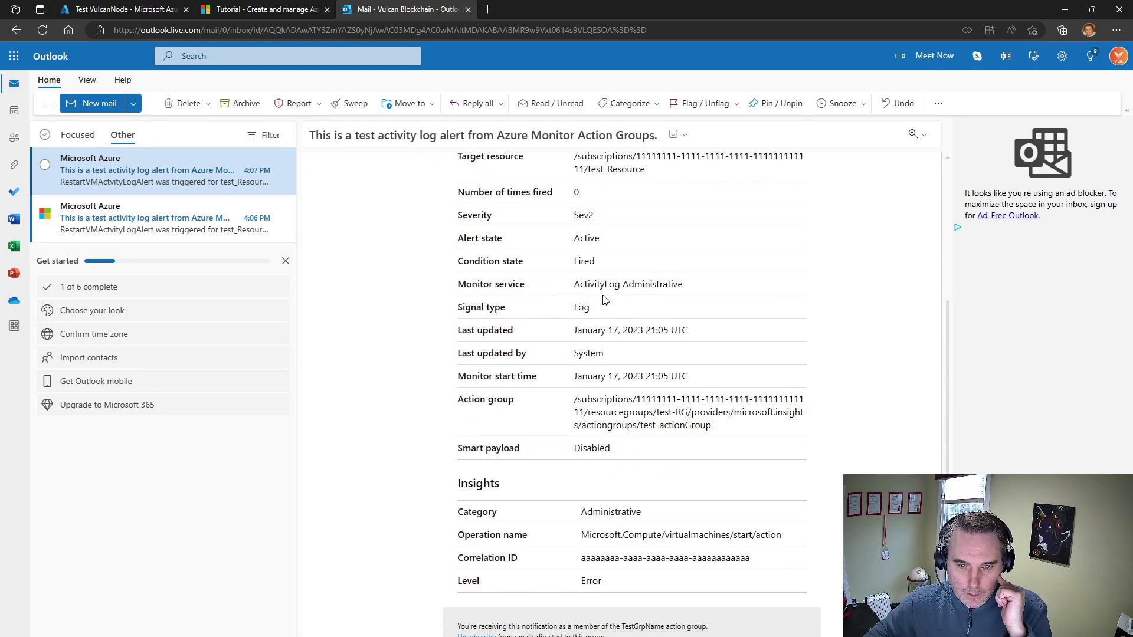
scroll(604, 299, down, 1)
scroll(534, 299, up, 1)
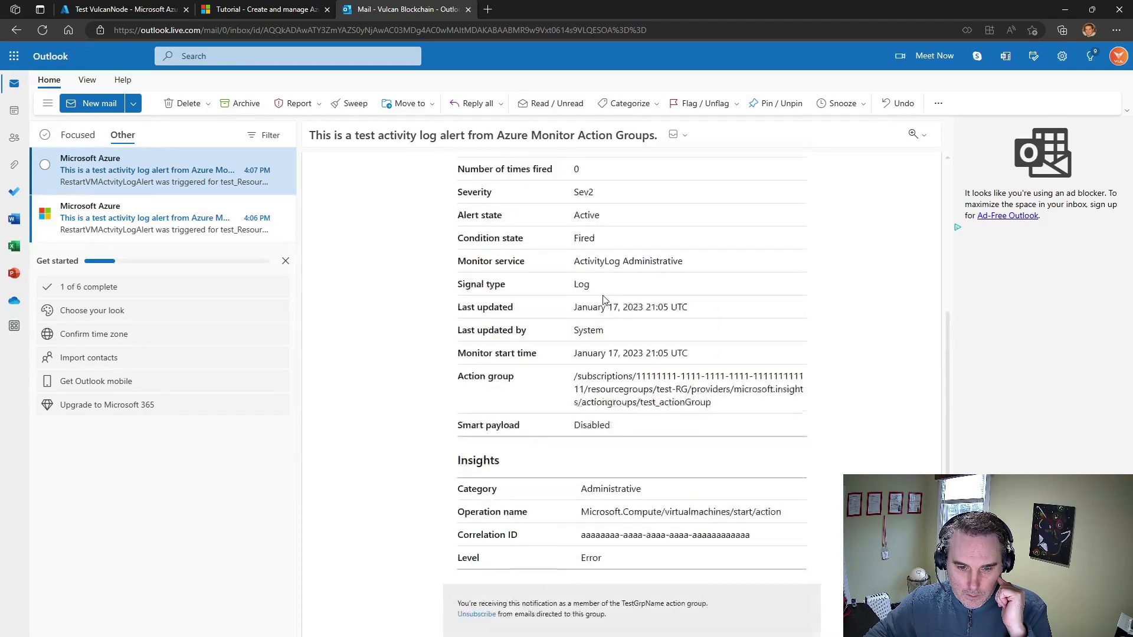
Read the older test activity log alert email, received at 4:06 PM, including its action group details
click(136, 219)
scroll(664, 279, down, 4)
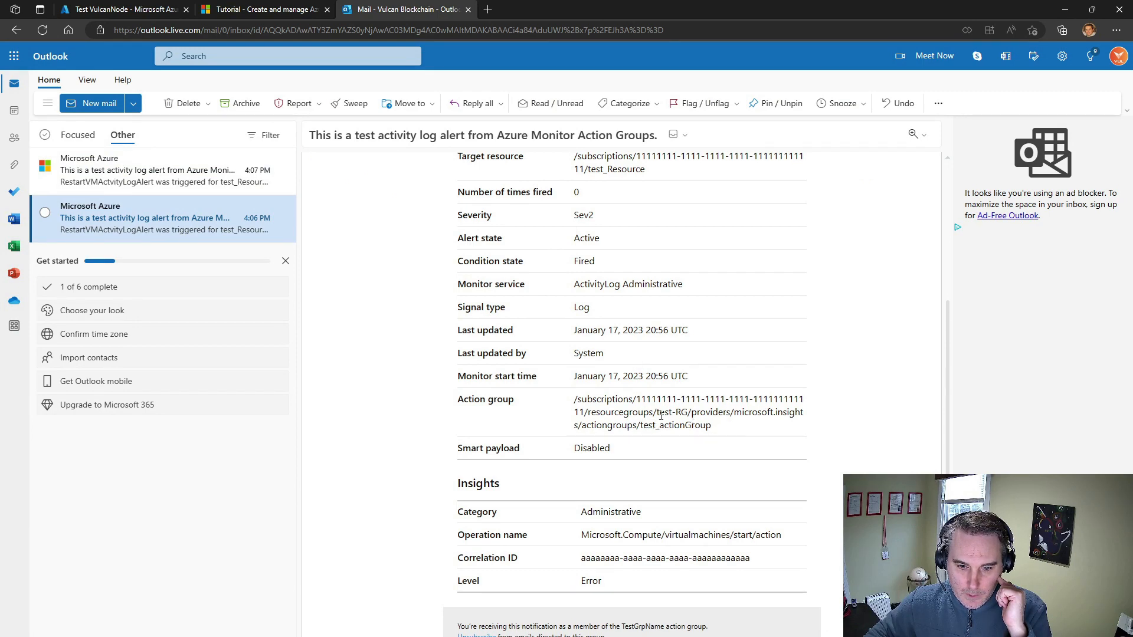
scroll(659, 415, down, 1)
scroll(659, 415, up, 7)
scroll(660, 413, down, 2)
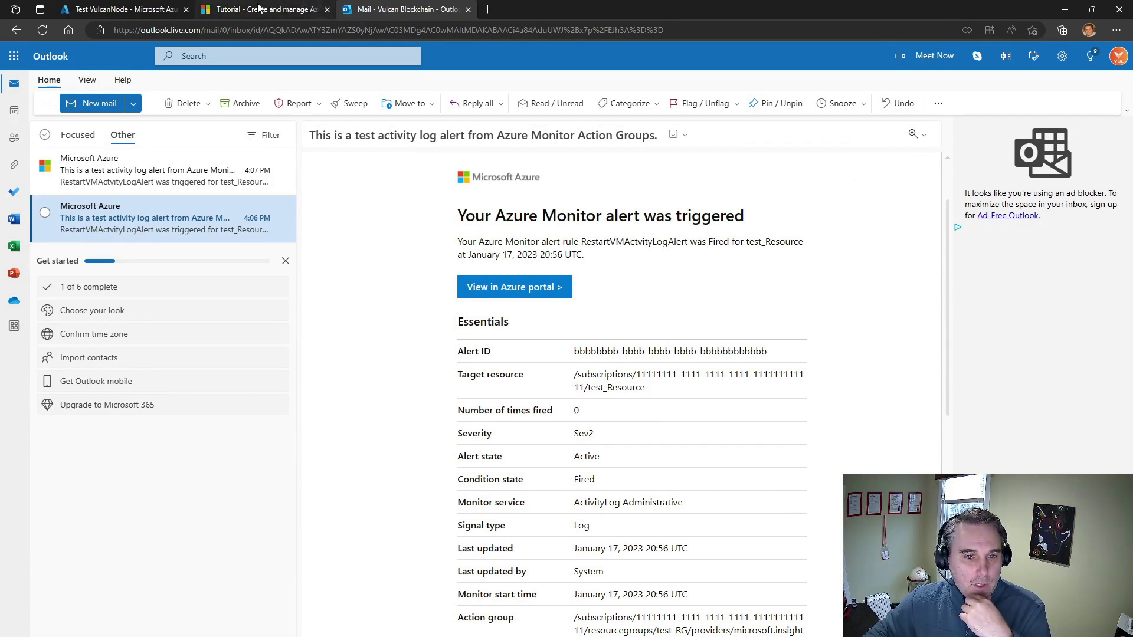
Return to the Azure portal, close the VulcanNode test results and delete the "test" action group
click(118, 9)
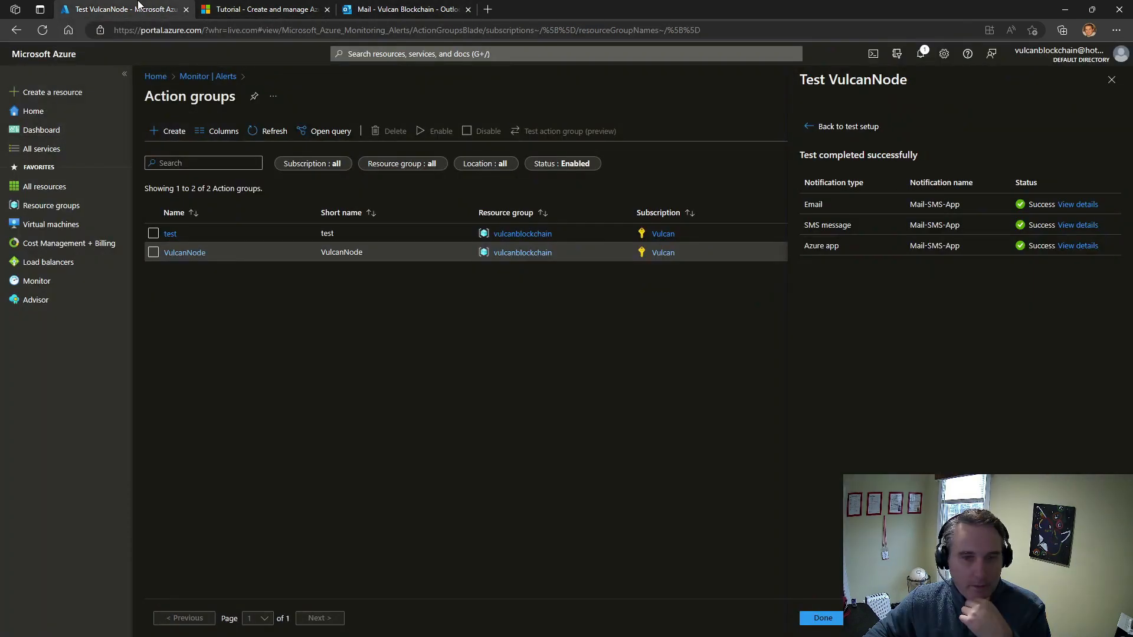
click(1111, 84)
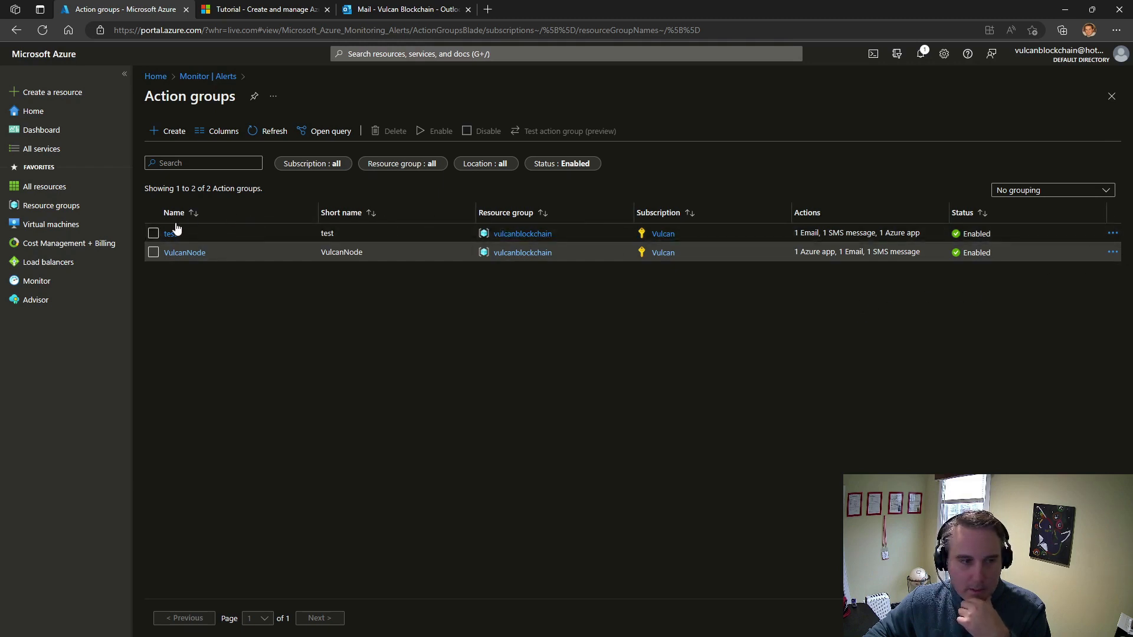
click(153, 233)
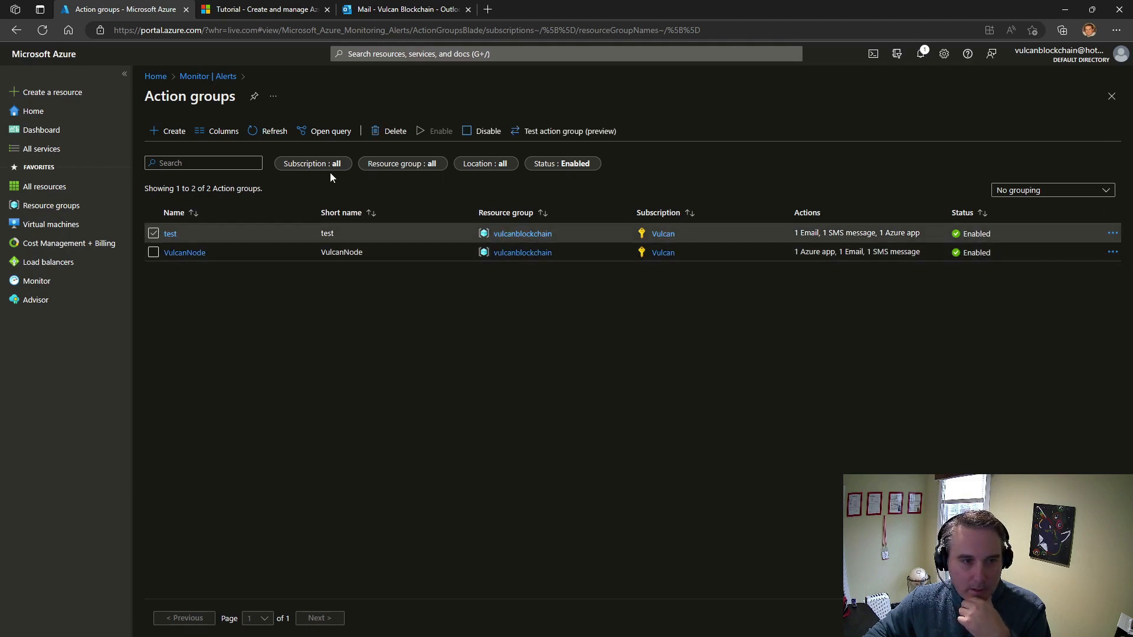
click(395, 131)
click(169, 195)
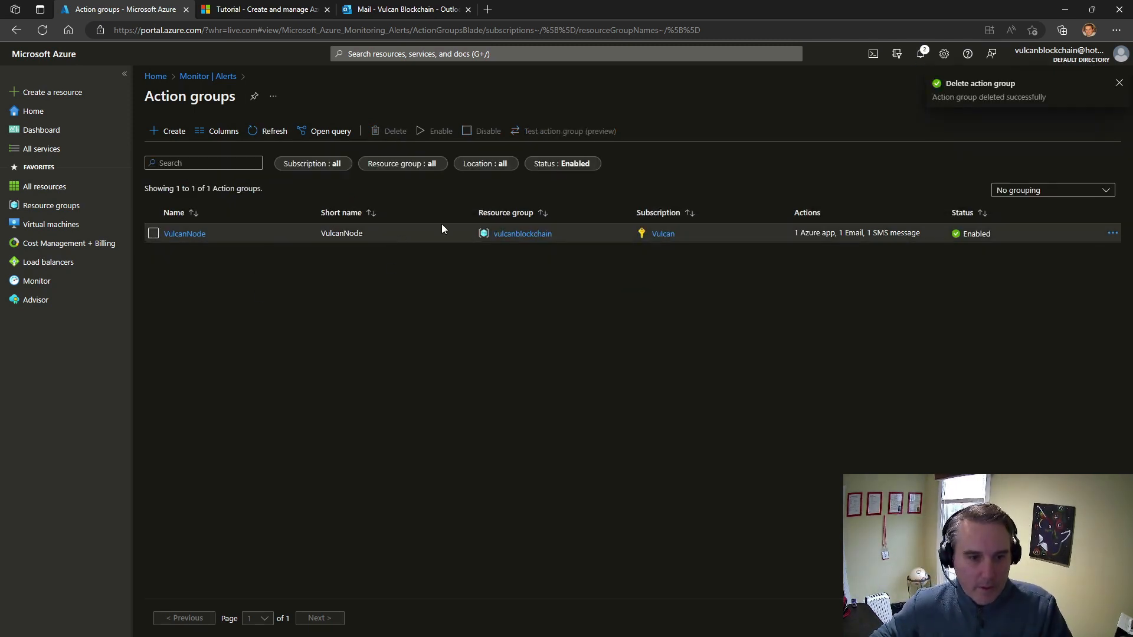
Search the portal for "cost management" and open the Cost Management + Billing service
click(411, 54)
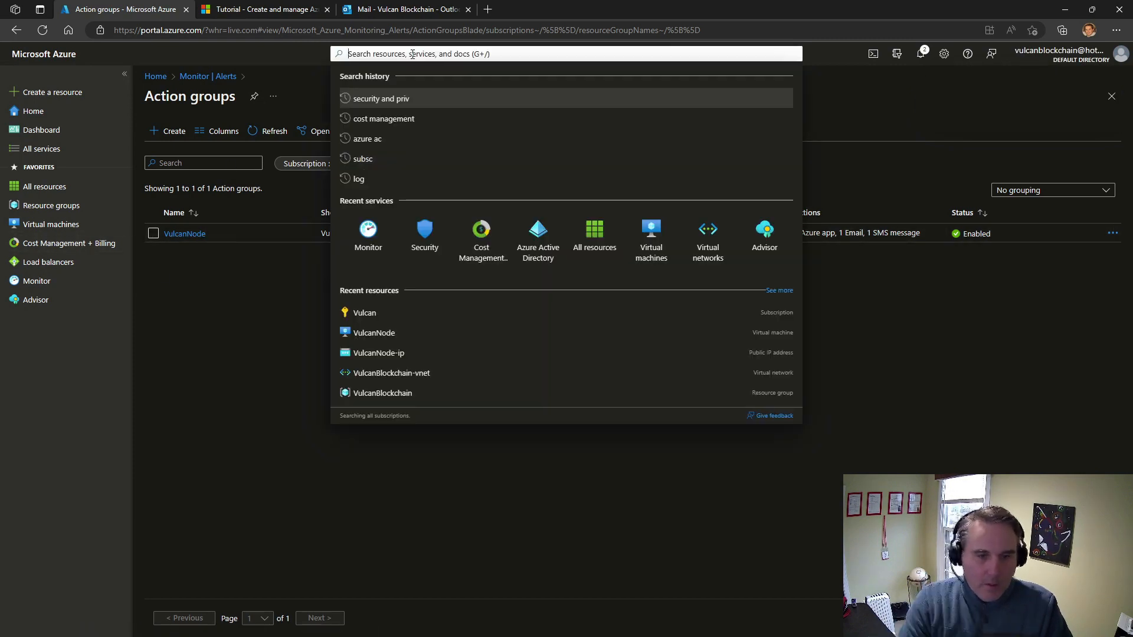
text(cost )
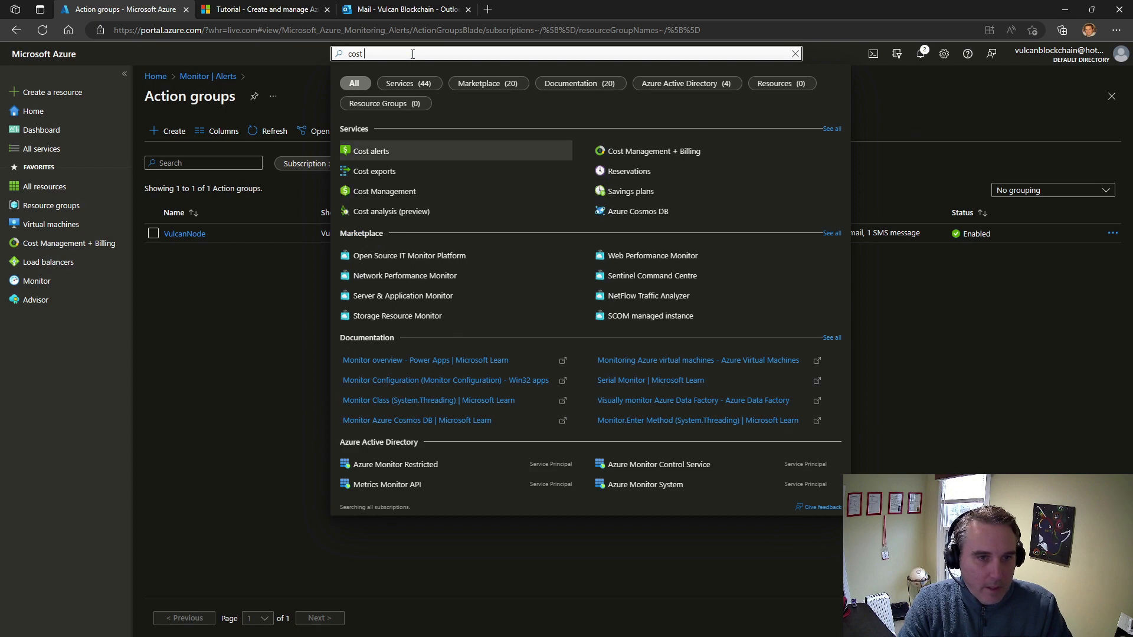
text(man)
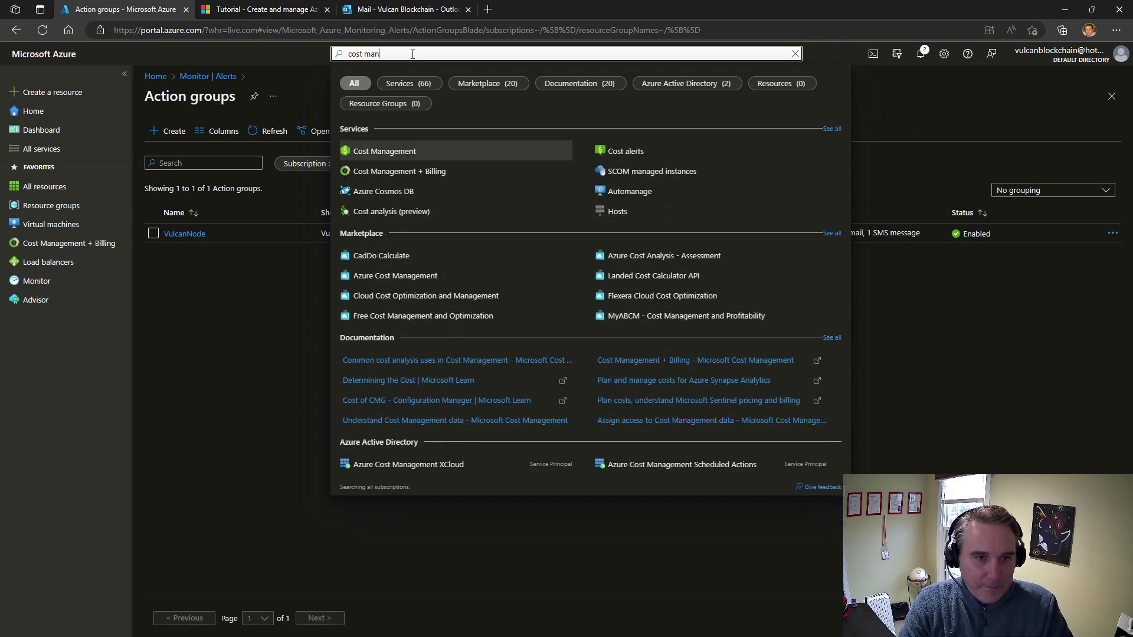
text(agement)
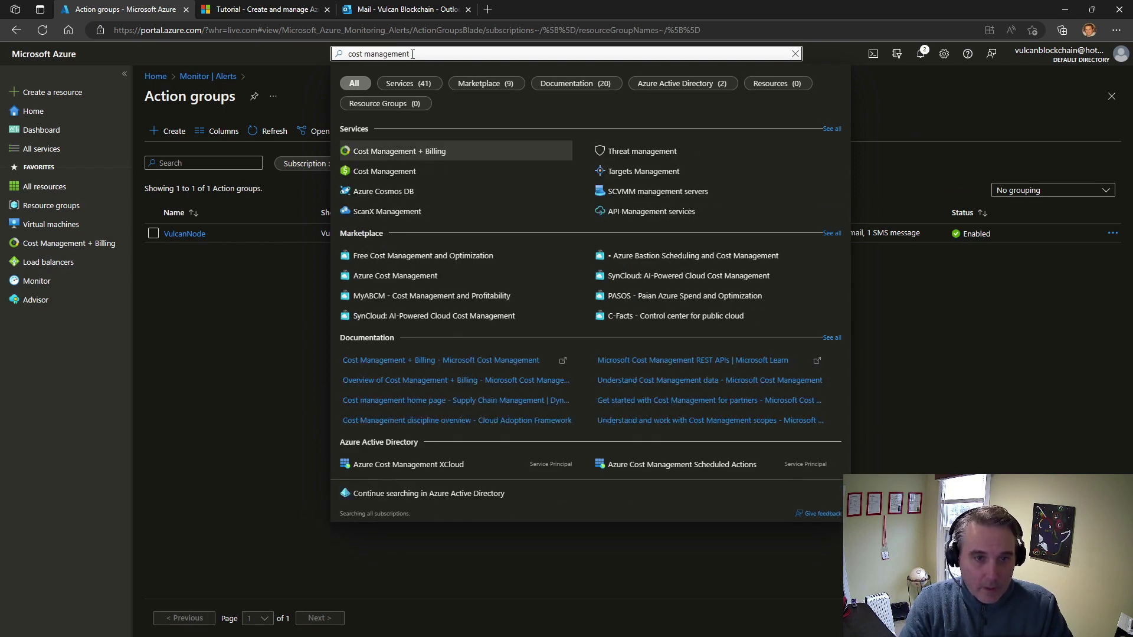
click(407, 155)
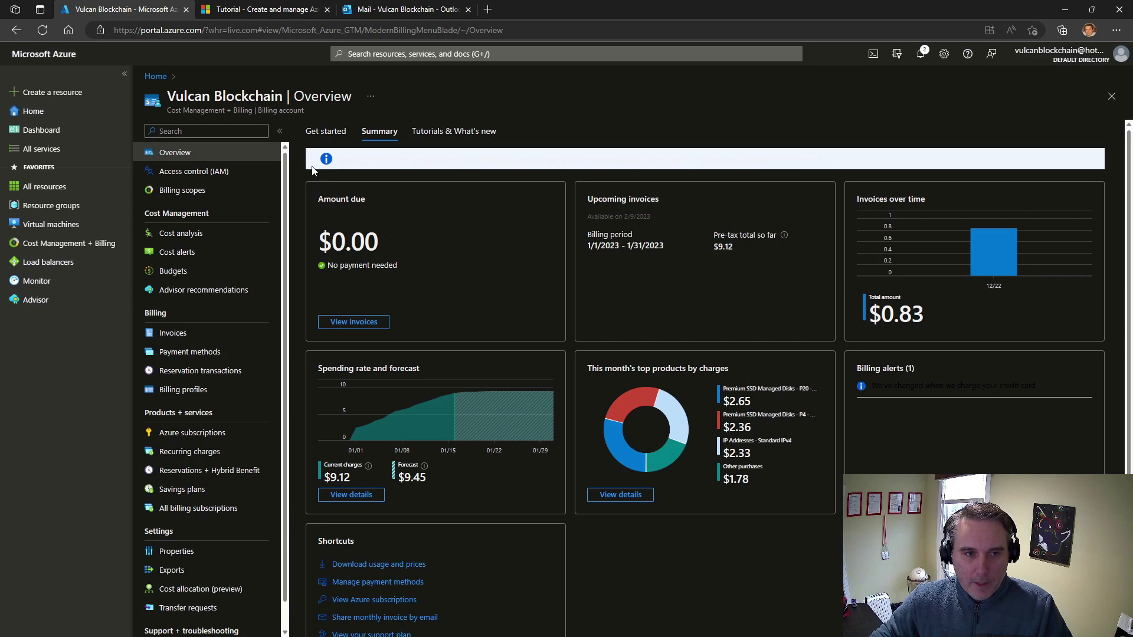
Collapse the billing account's side menu and examine the amount due, the upcoming invoice date and the billing period in the summary
click(281, 132)
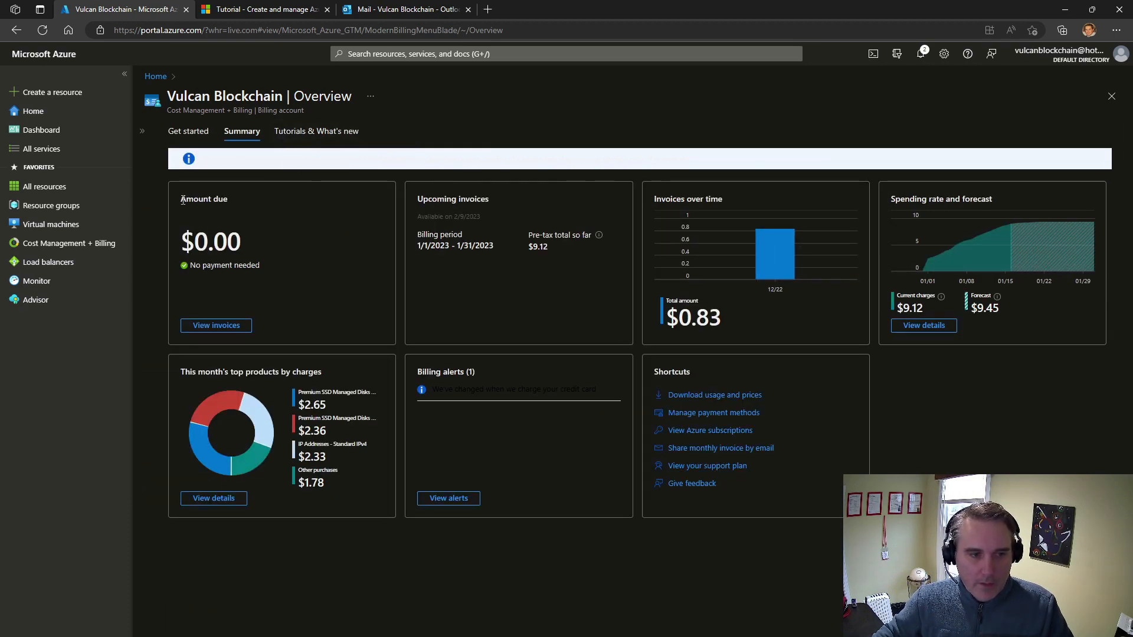
drag(183, 200, 230, 204)
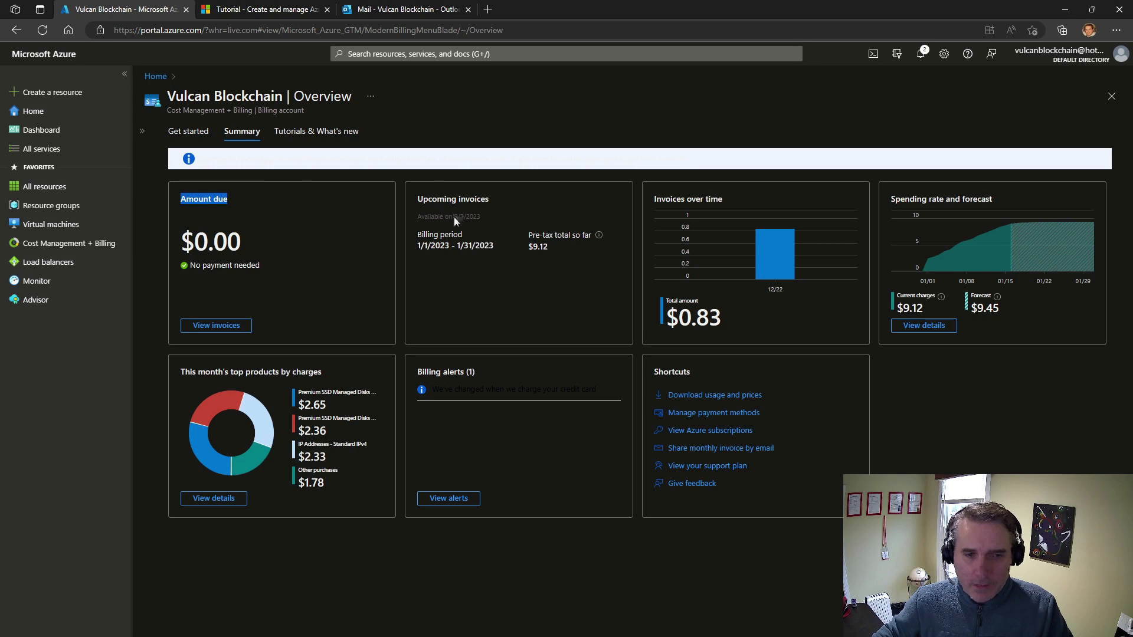
drag(454, 217, 466, 216)
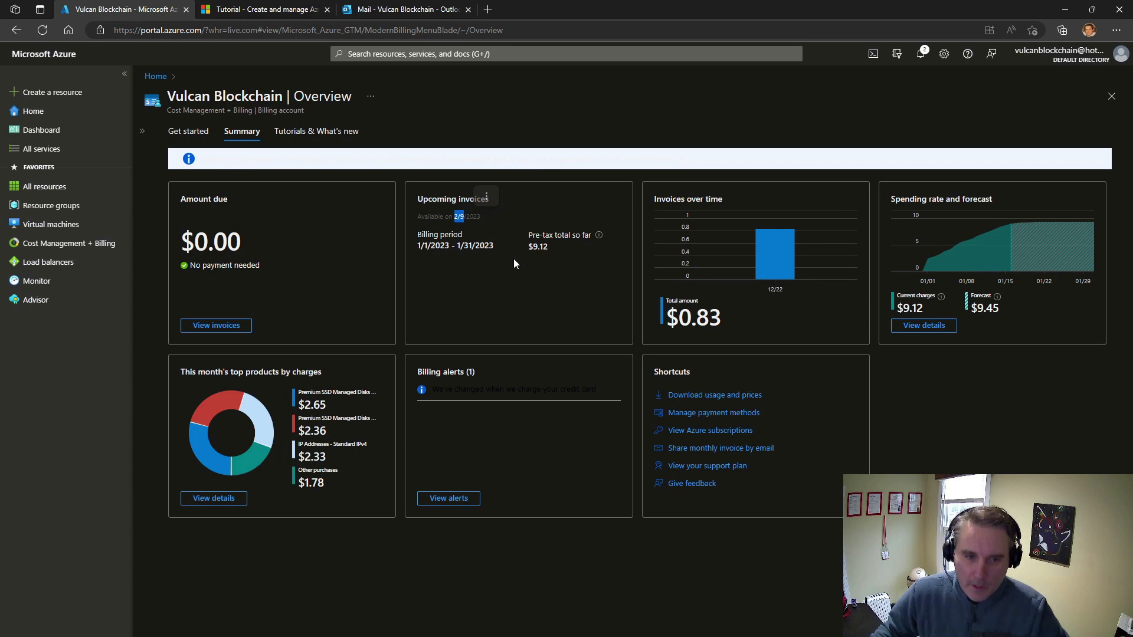
click(437, 213)
drag(455, 217, 481, 217)
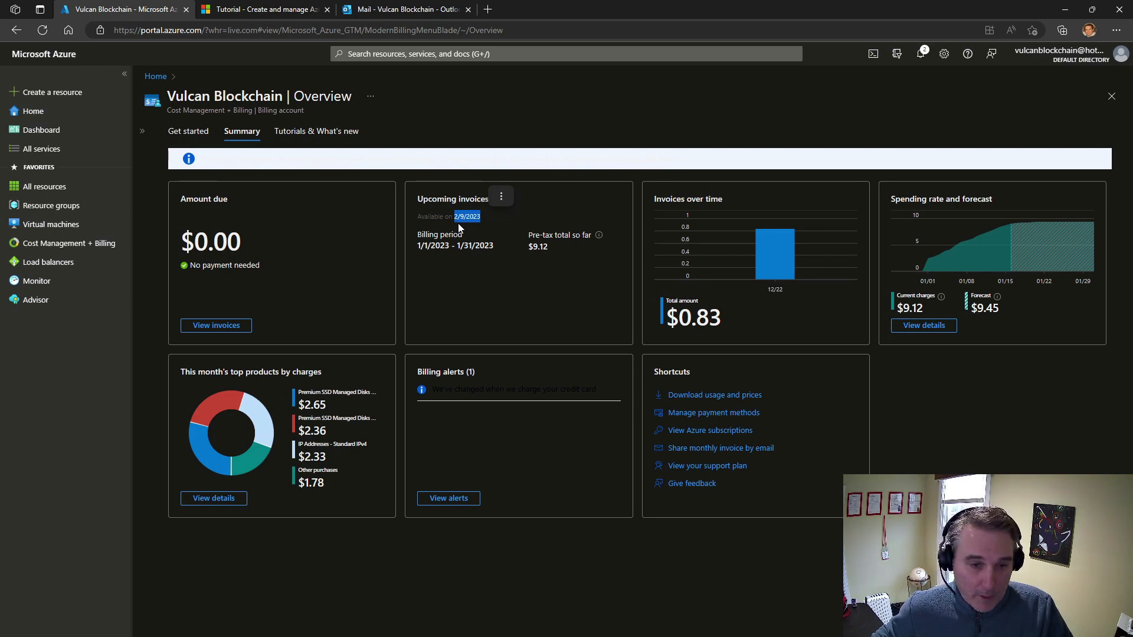
click(422, 239)
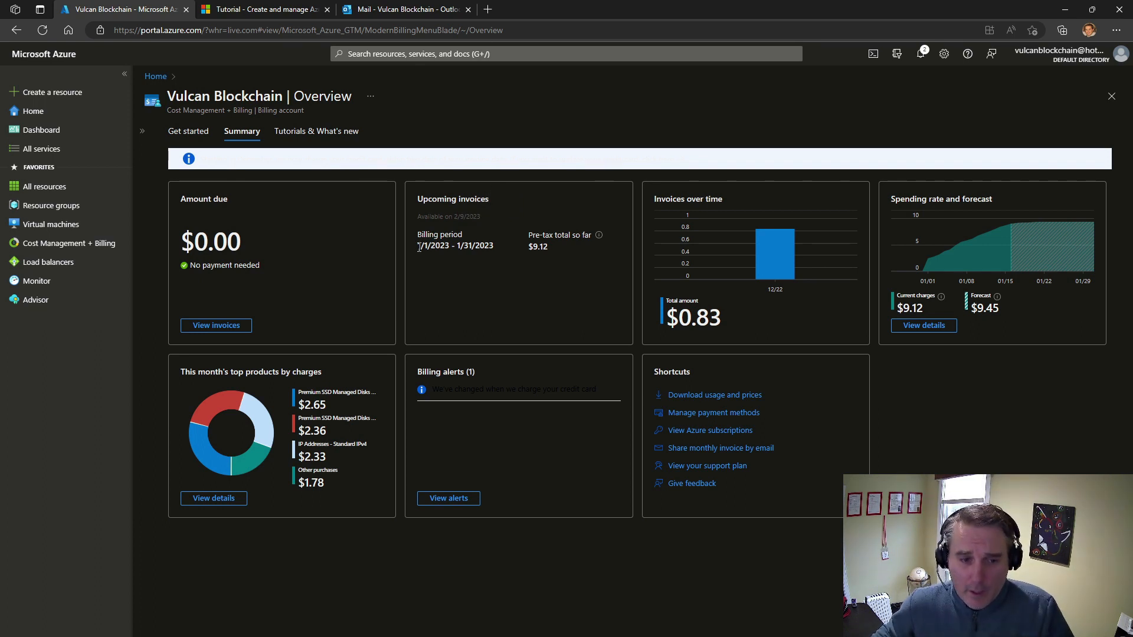
drag(418, 245, 502, 246)
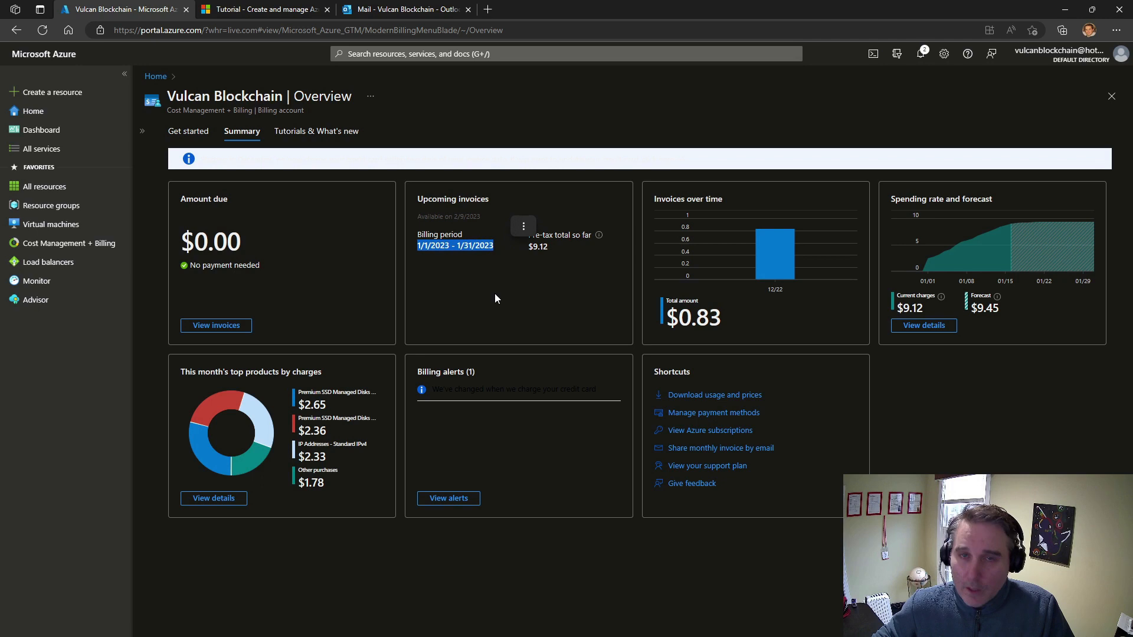
click(529, 288)
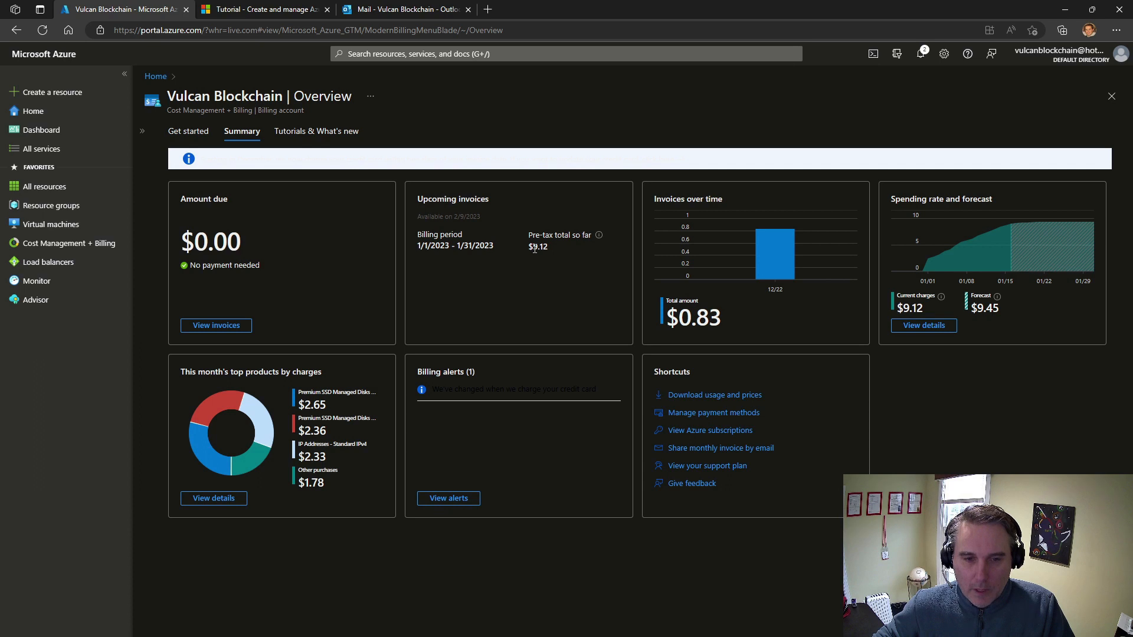
Check the upcoming invoice's pre-tax total so far and open the billing account's Budgets page
drag(534, 248, 548, 252)
click(560, 282)
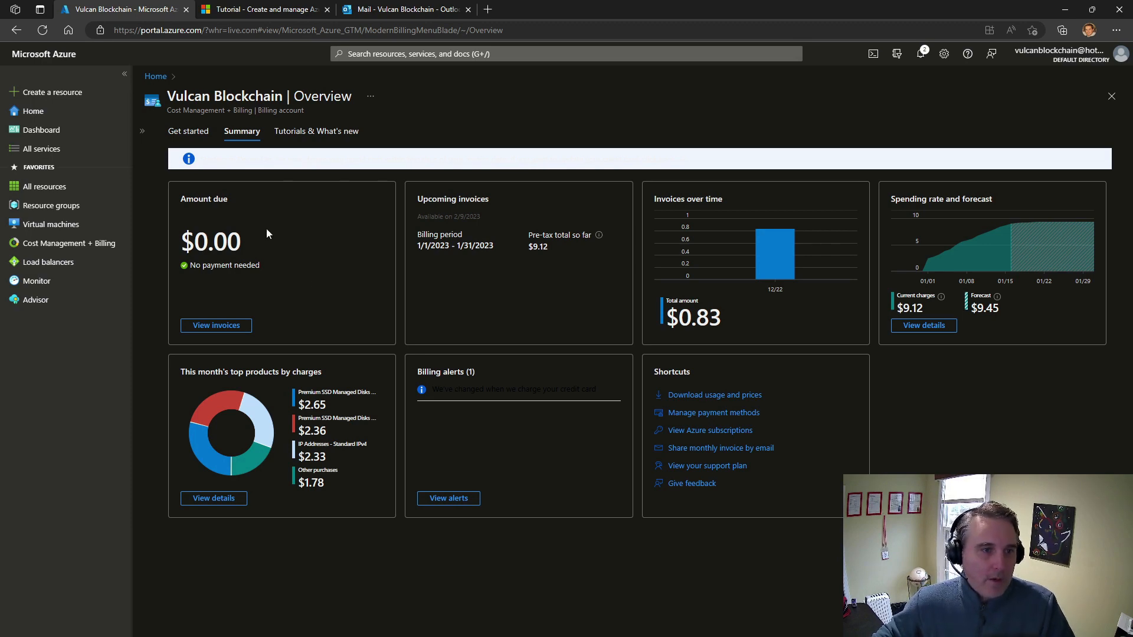
click(142, 131)
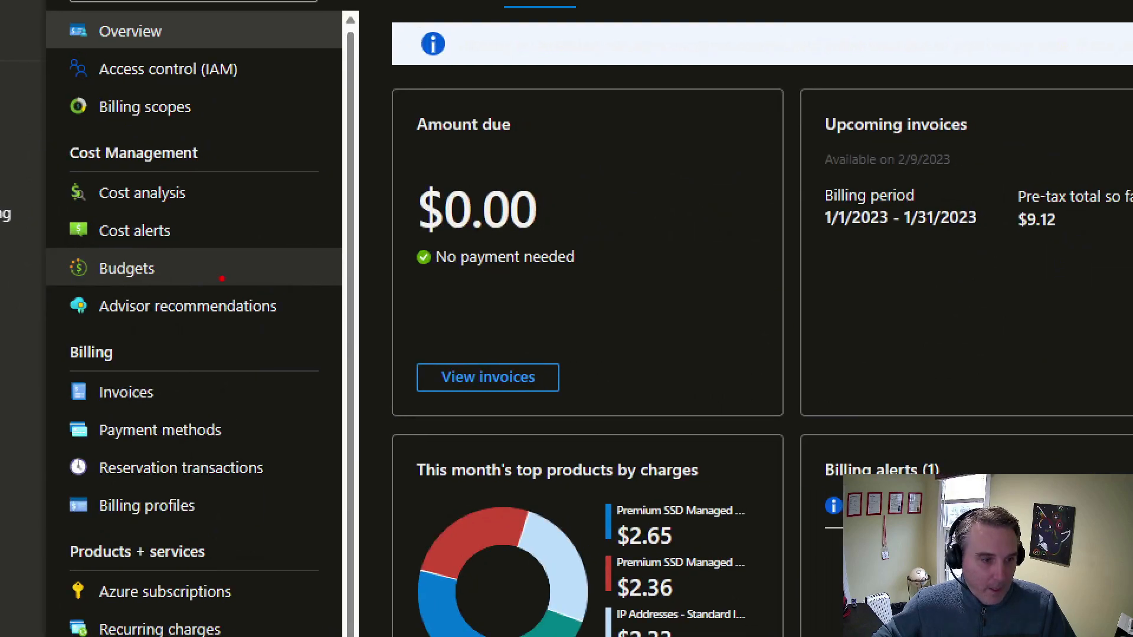
drag(213, 274, 278, 274)
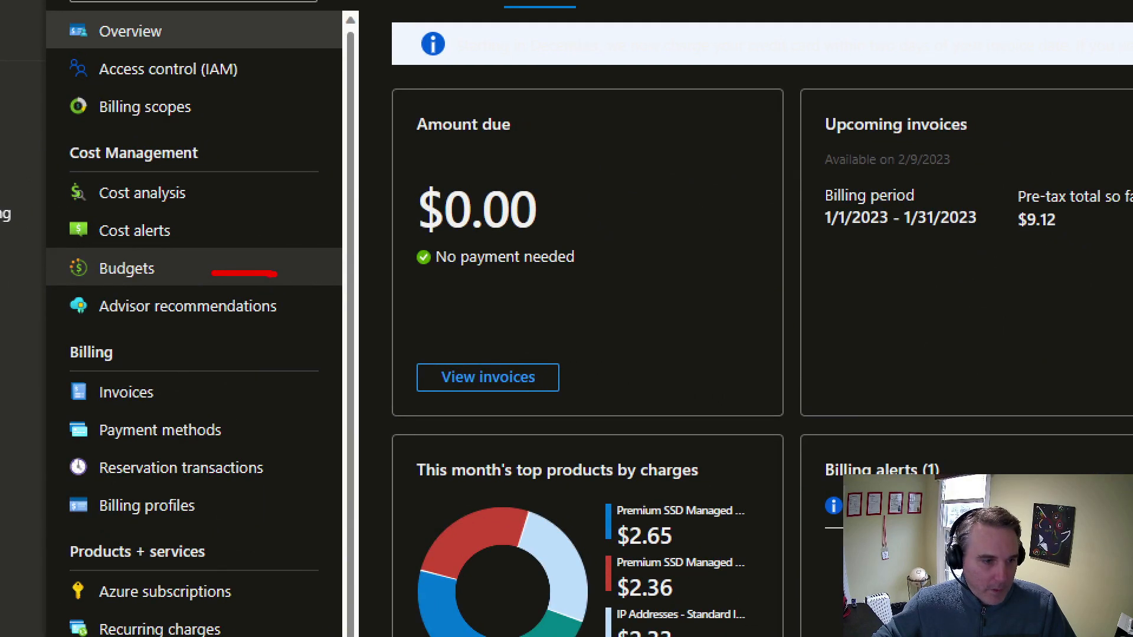
drag(210, 264, 217, 288)
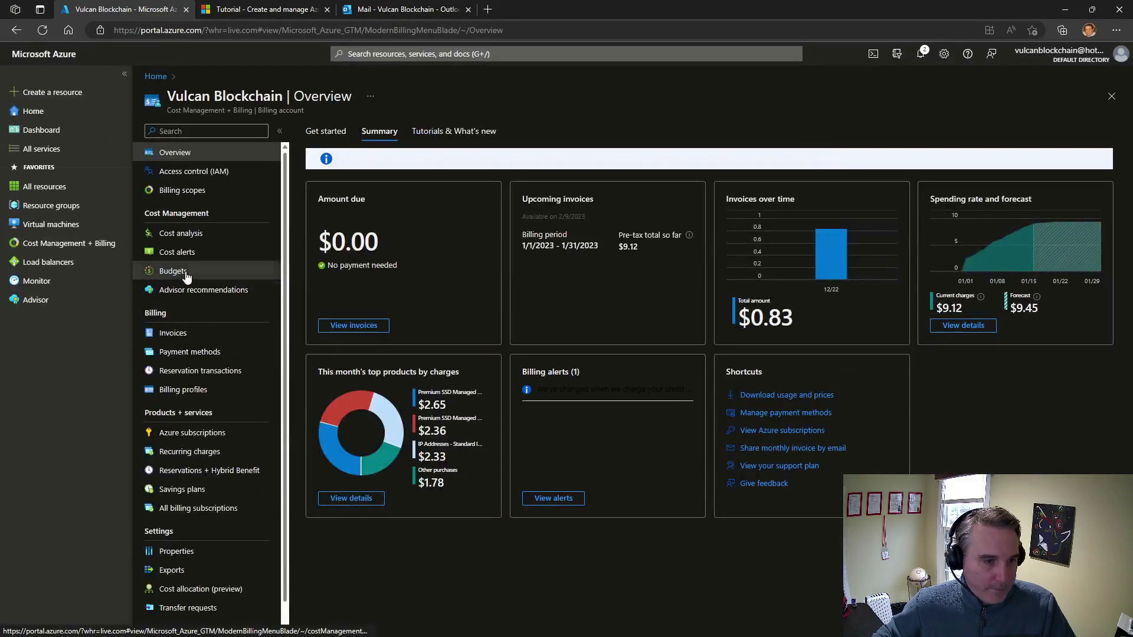
click(148, 272)
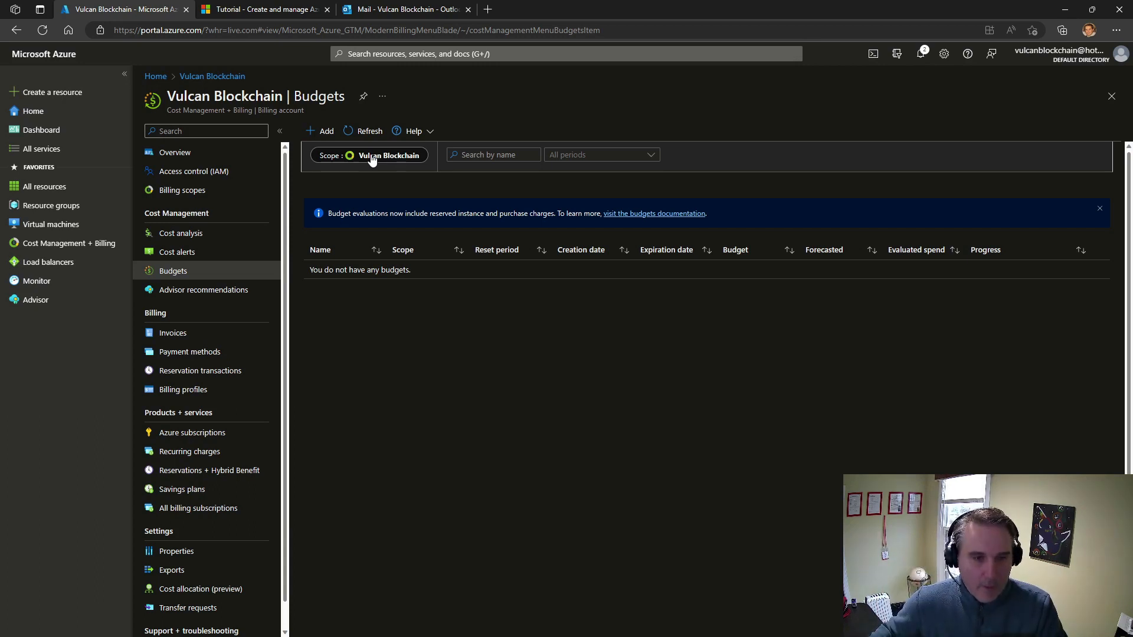
Change the budgets scope from the billing account to the Vulcan subscription
click(371, 157)
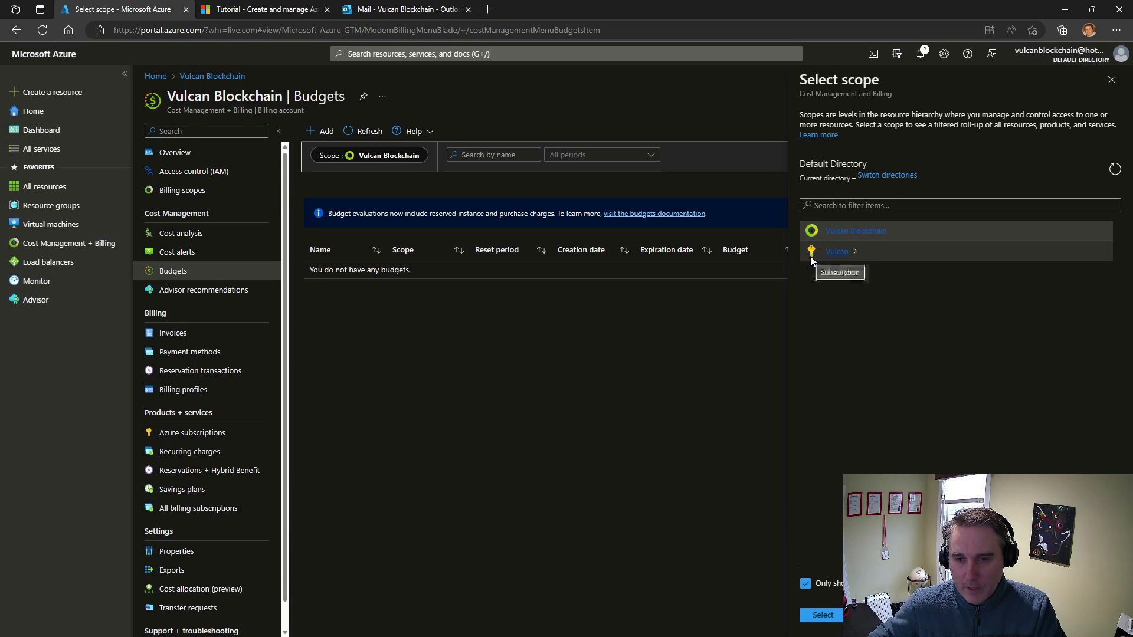
click(869, 253)
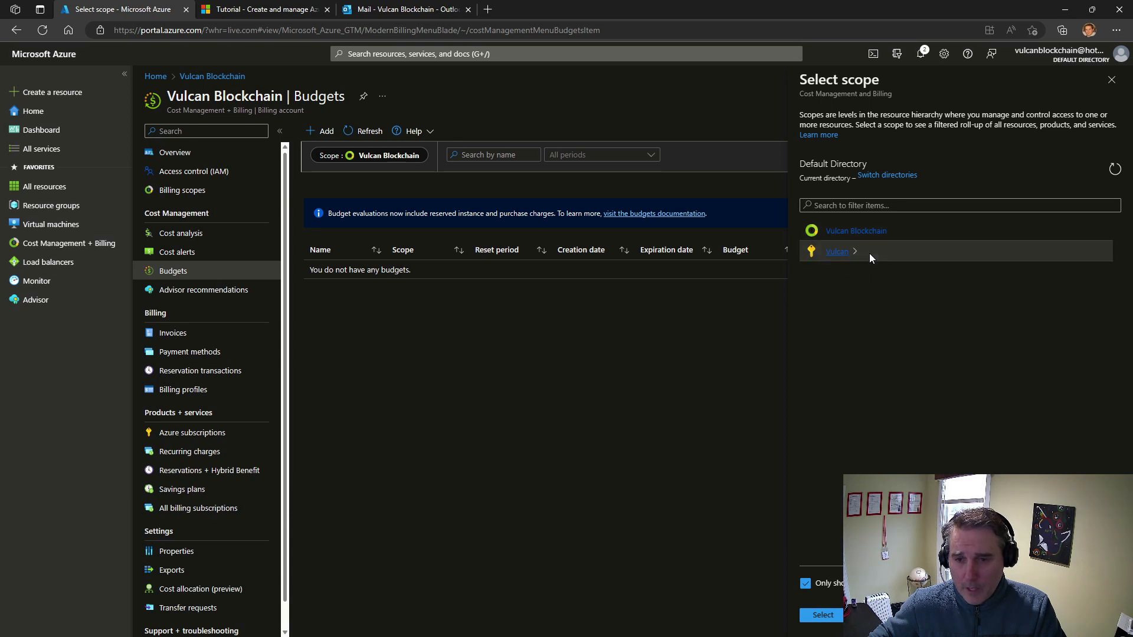
click(830, 620)
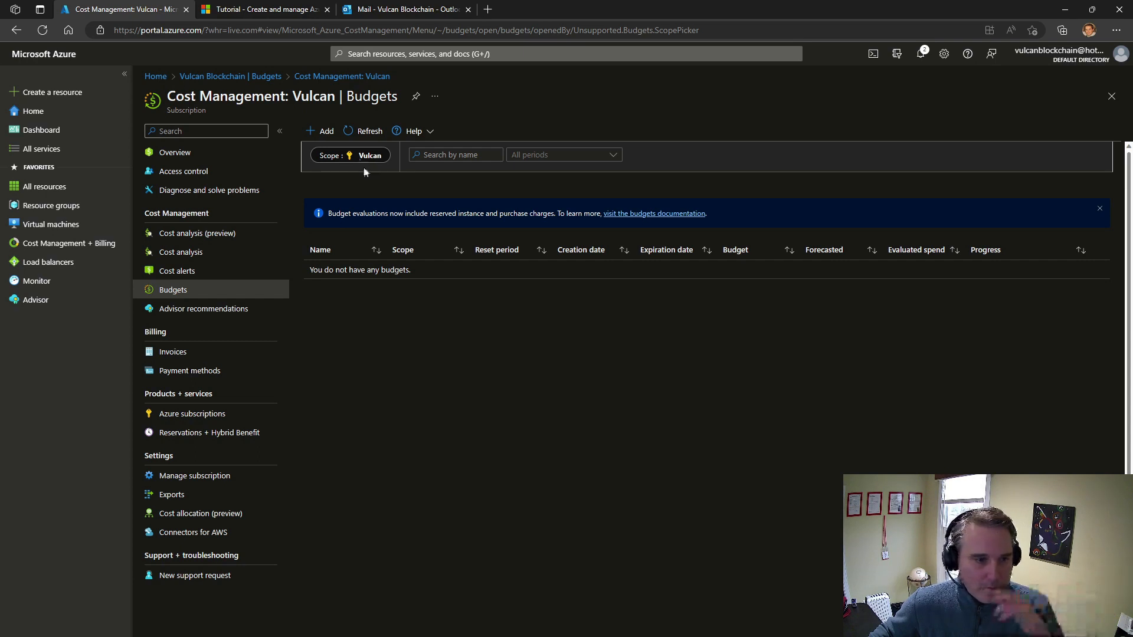
Start a new budget for the Vulcan subscription, review its scoping and name it VulcanNode
click(316, 135)
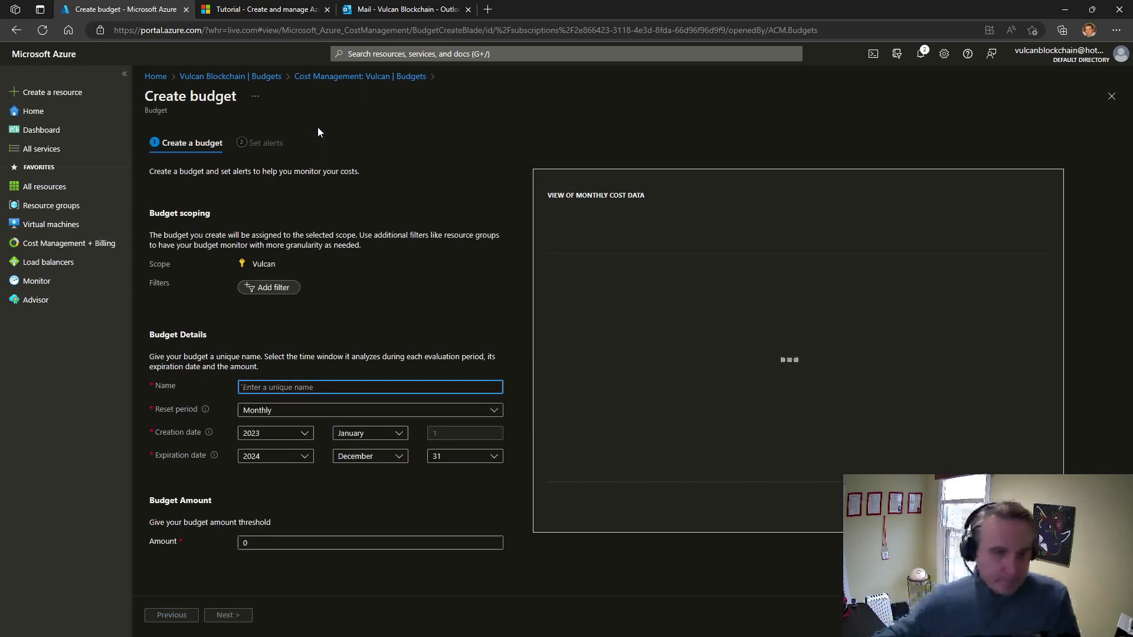
drag(171, 213, 210, 214)
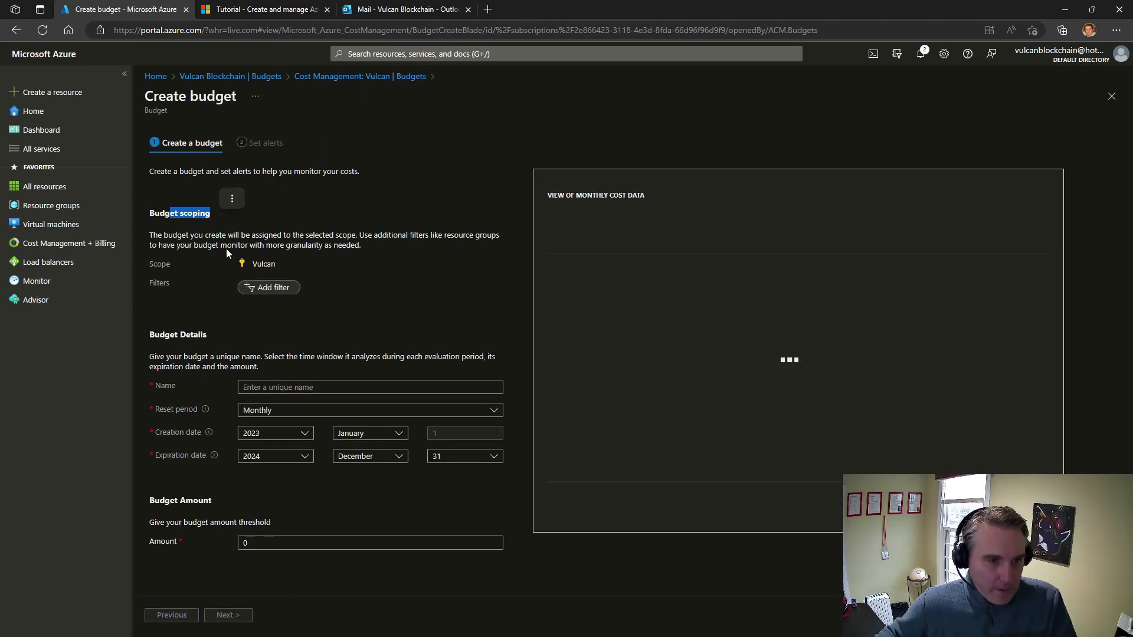
double_click(256, 266)
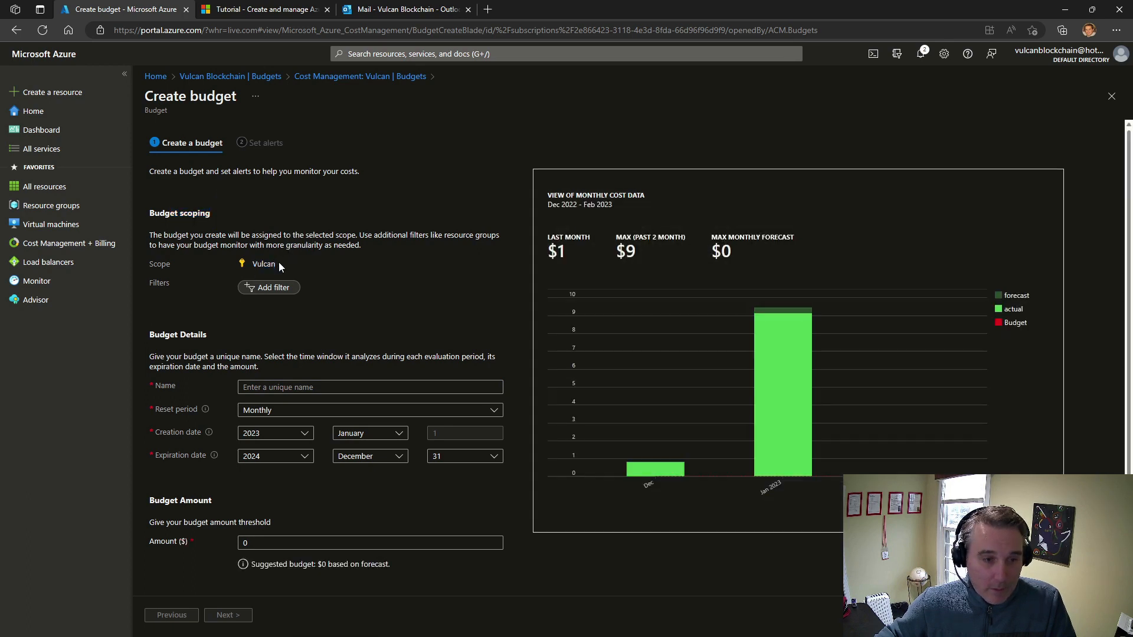
scroll(198, 300, down, 1)
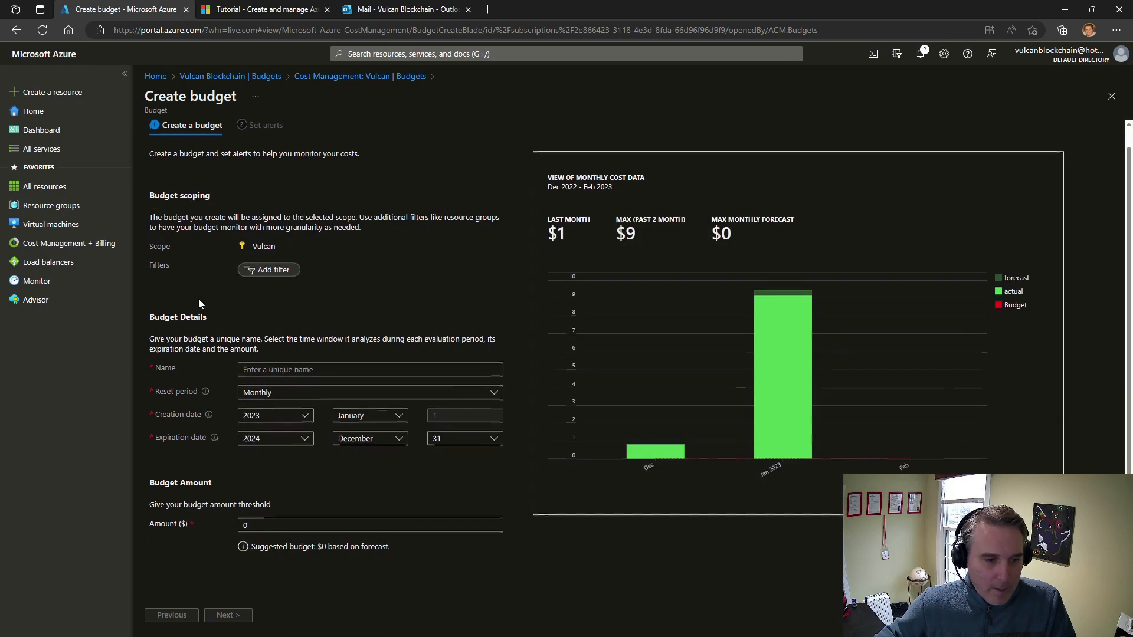
click(275, 370)
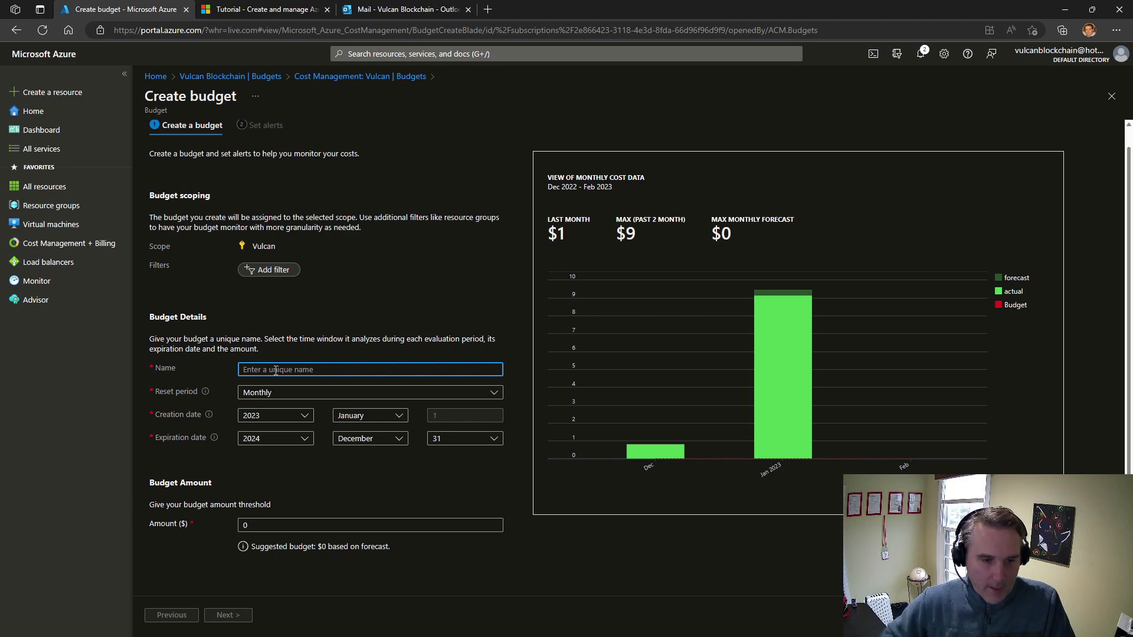
text(VulcanNode)
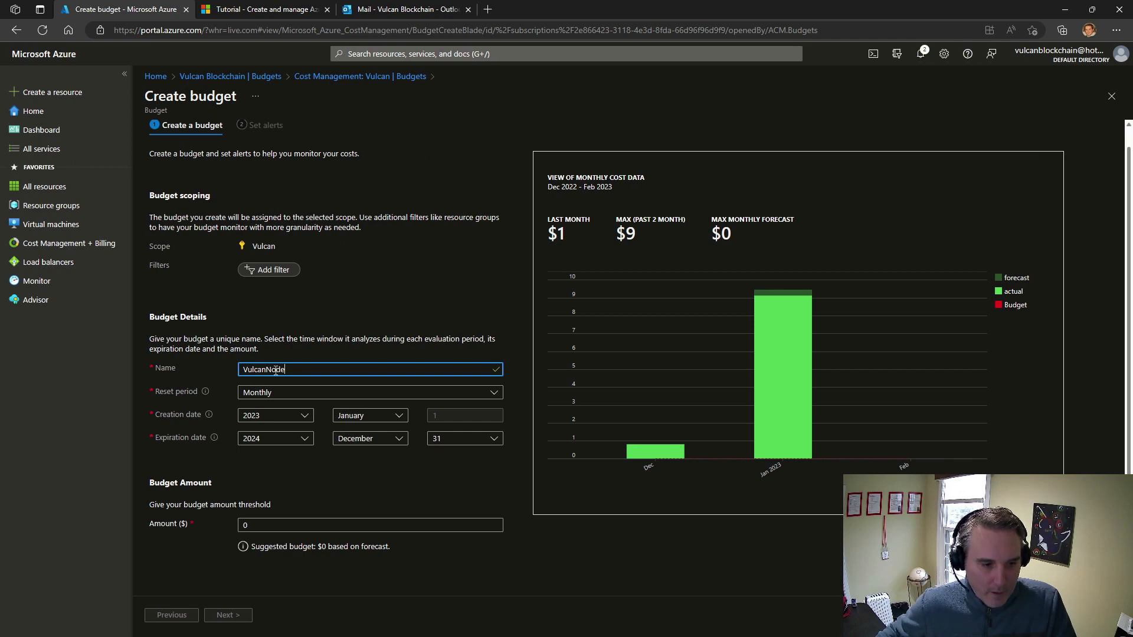
Keep the reset period at Monthly, set the budget amount to $150 and continue to the alert settings
click(276, 400)
click(276, 400)
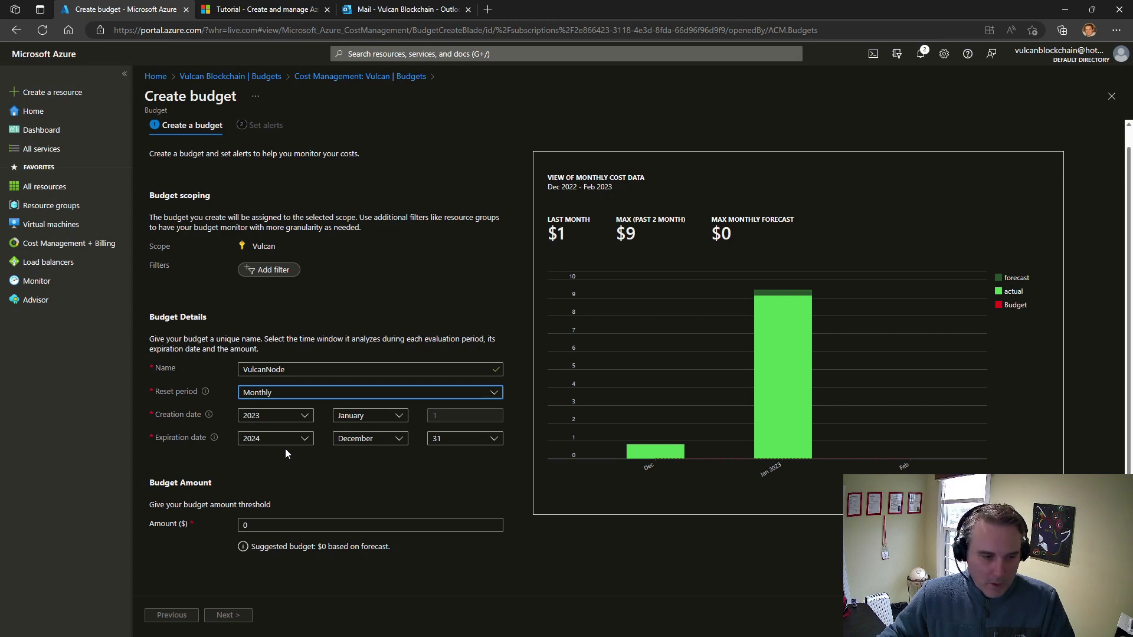
double_click(265, 524)
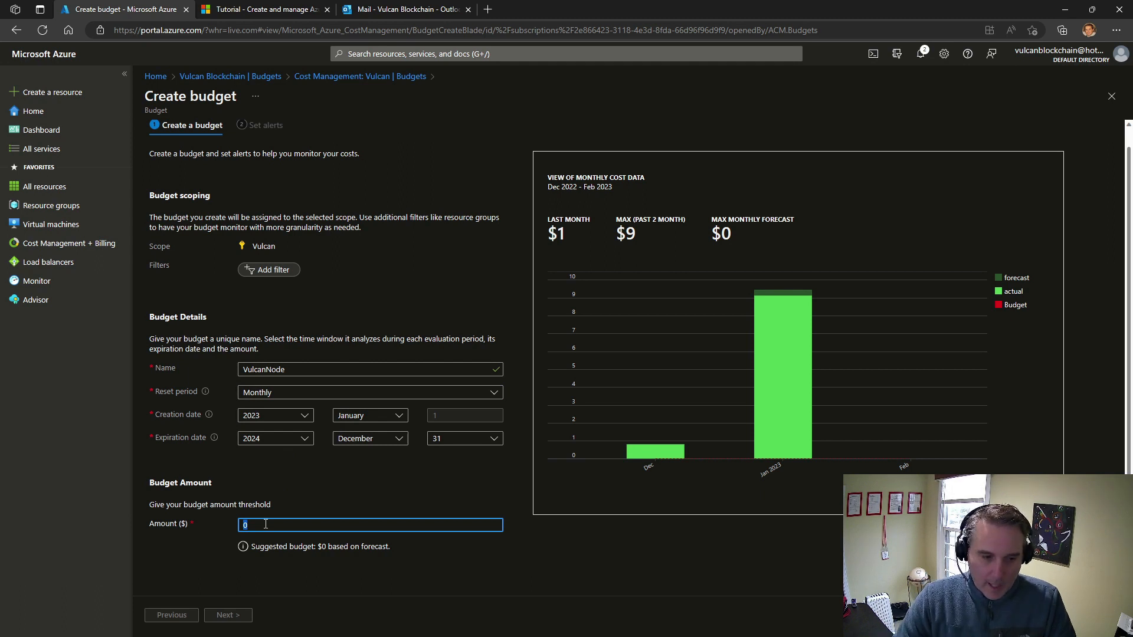
text(150)
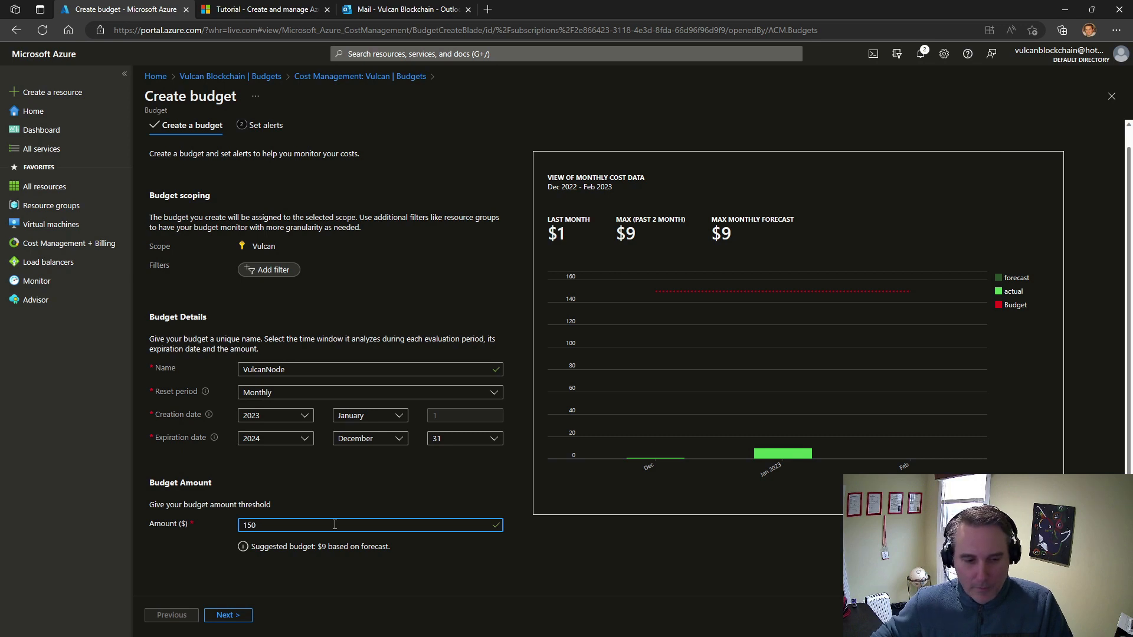
click(228, 615)
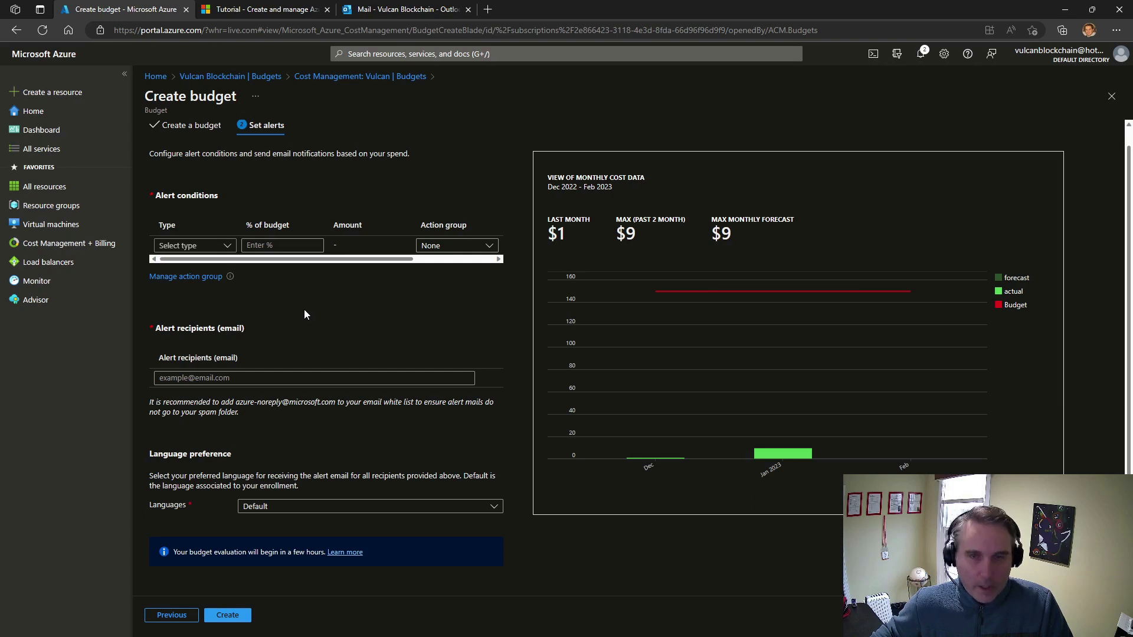
Add an Actual alert condition at 75% of the budget, using the VulcanNode action group
click(224, 248)
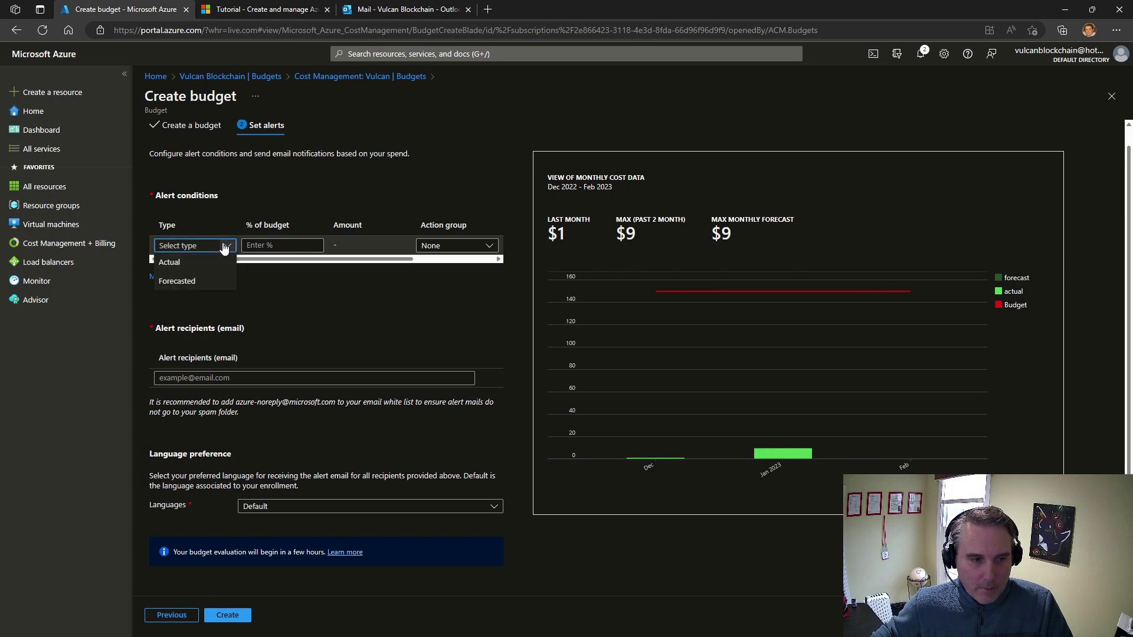
click(219, 263)
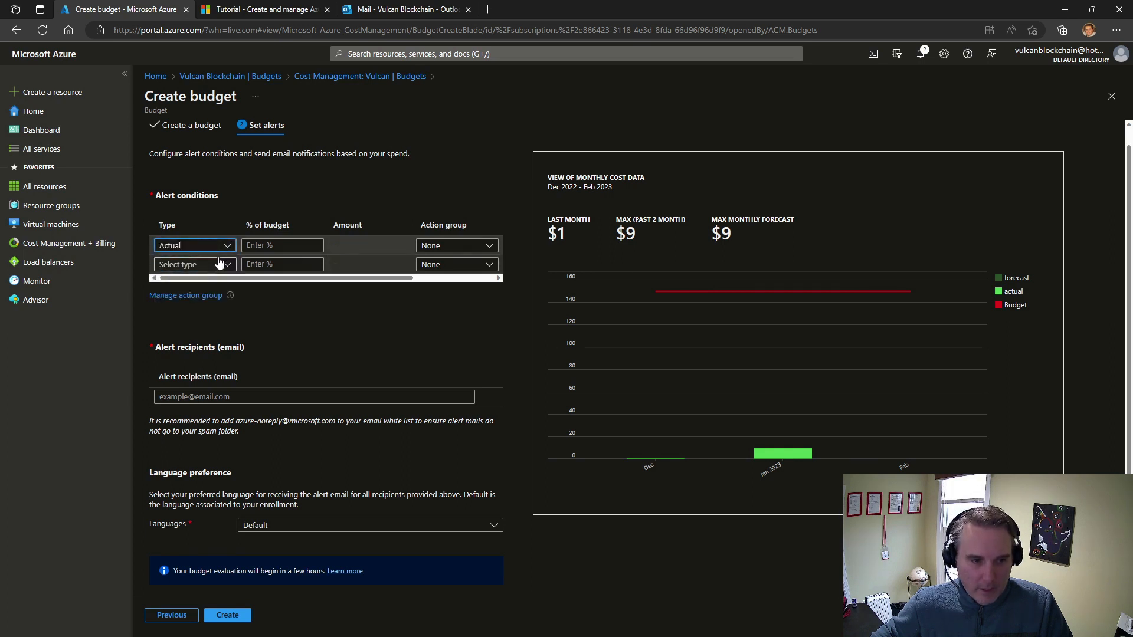
click(281, 248)
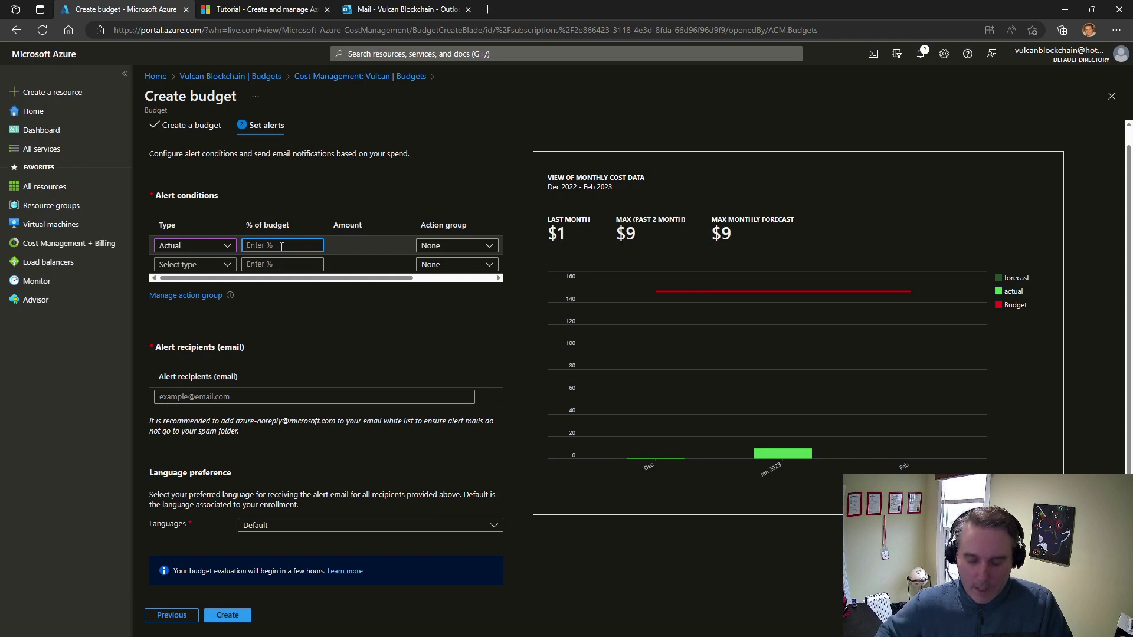
text(75)
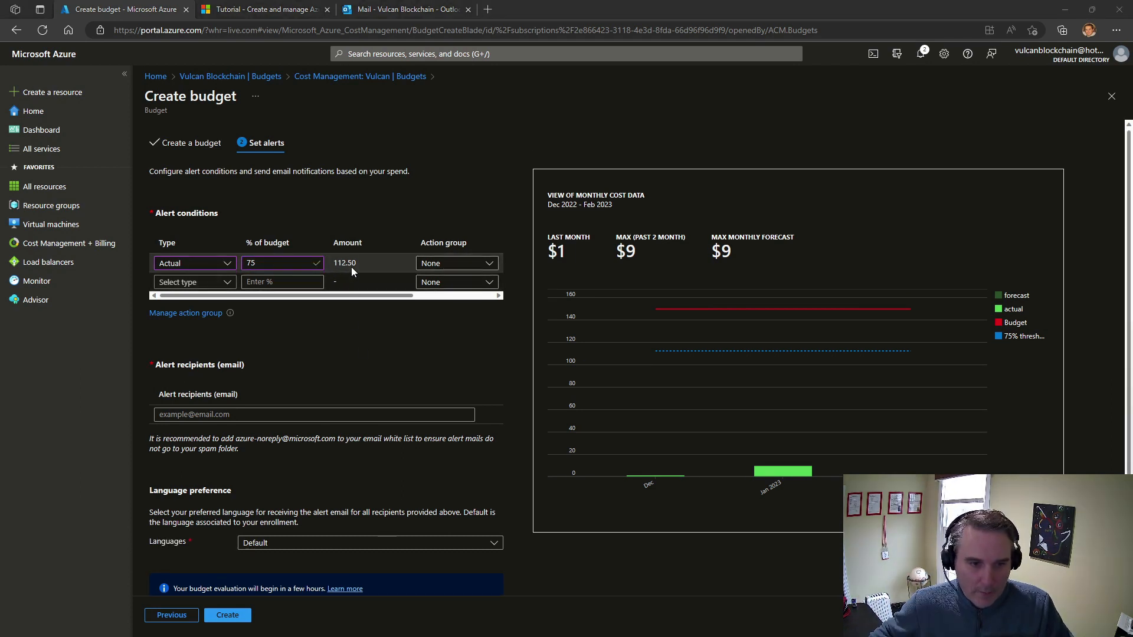
click(478, 265)
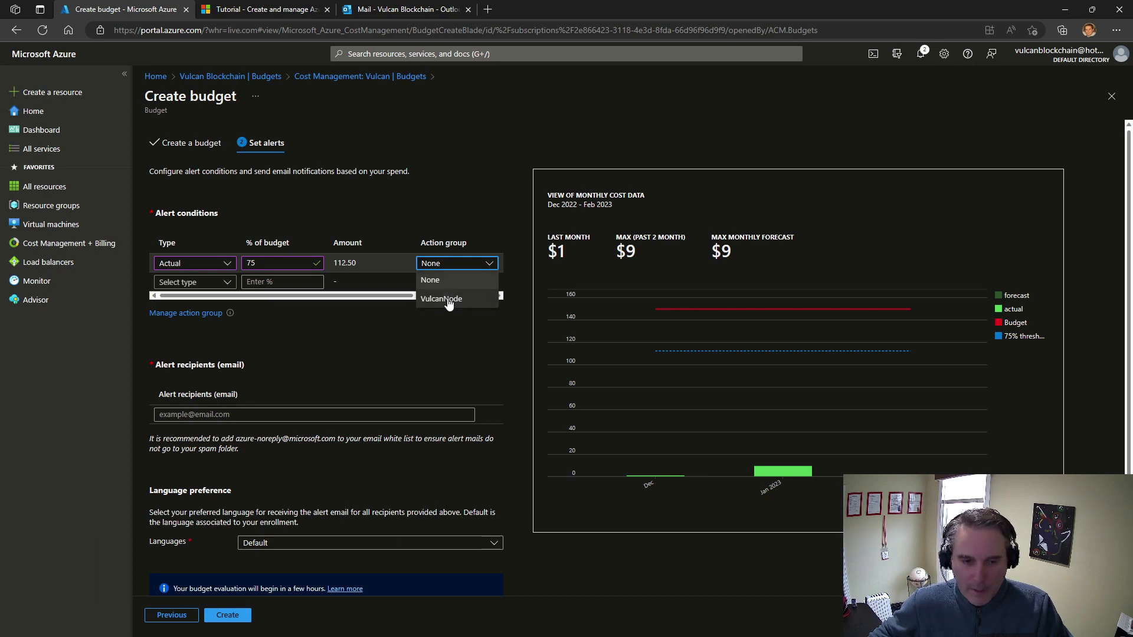
click(448, 300)
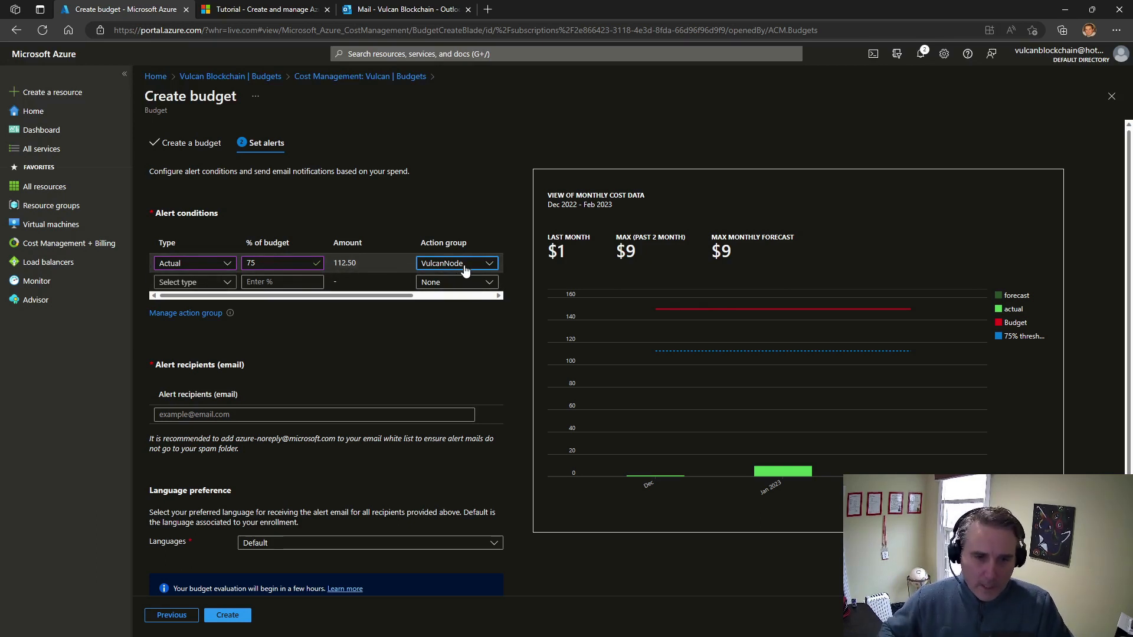
Add a second Actual alert condition at 95% of the budget, using the VulcanNode action group
click(220, 282)
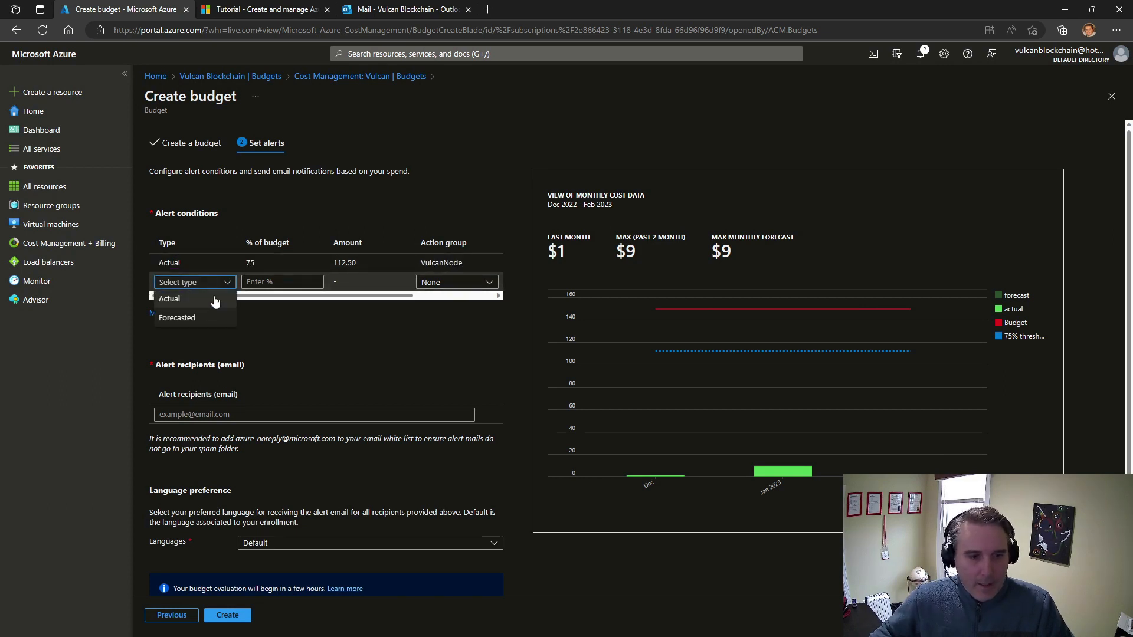
click(215, 299)
click(261, 283)
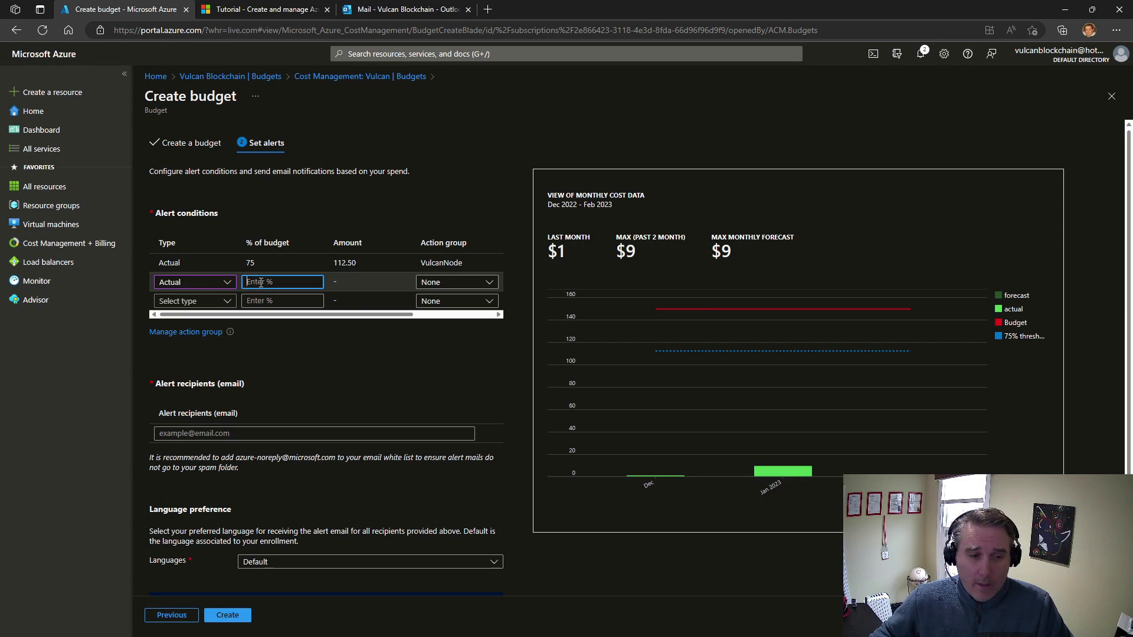
text(95)
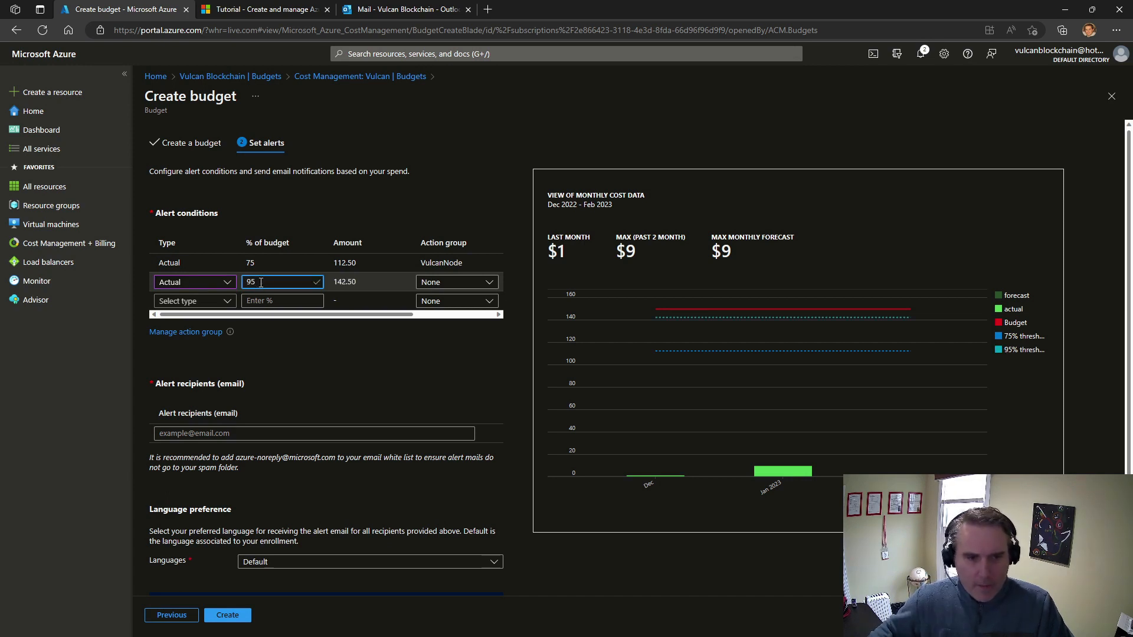
click(457, 283)
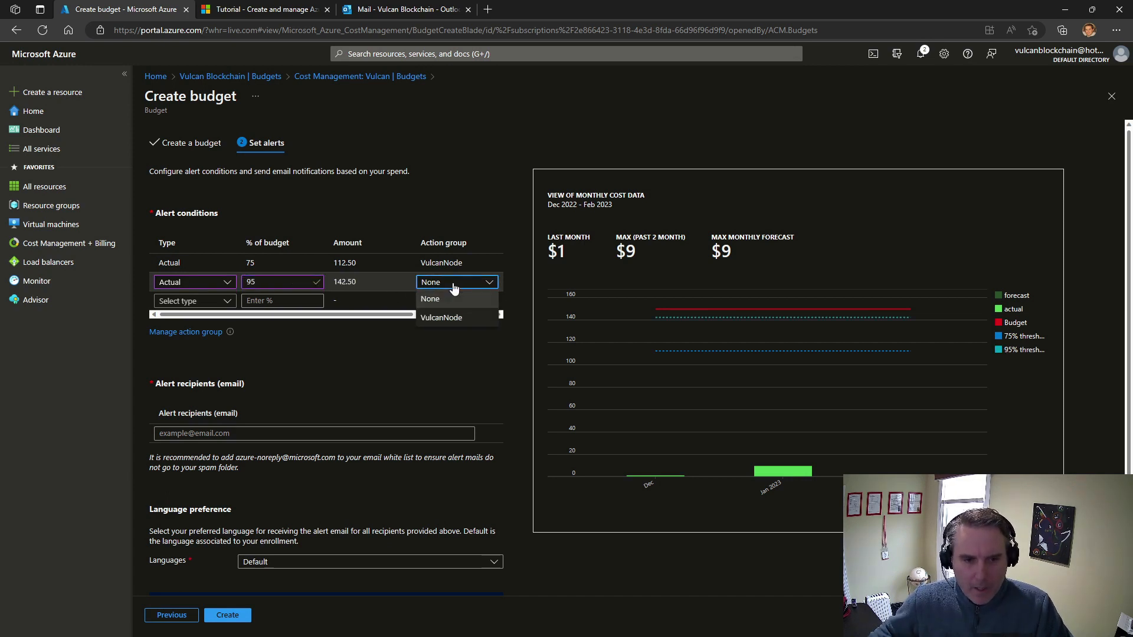
click(459, 322)
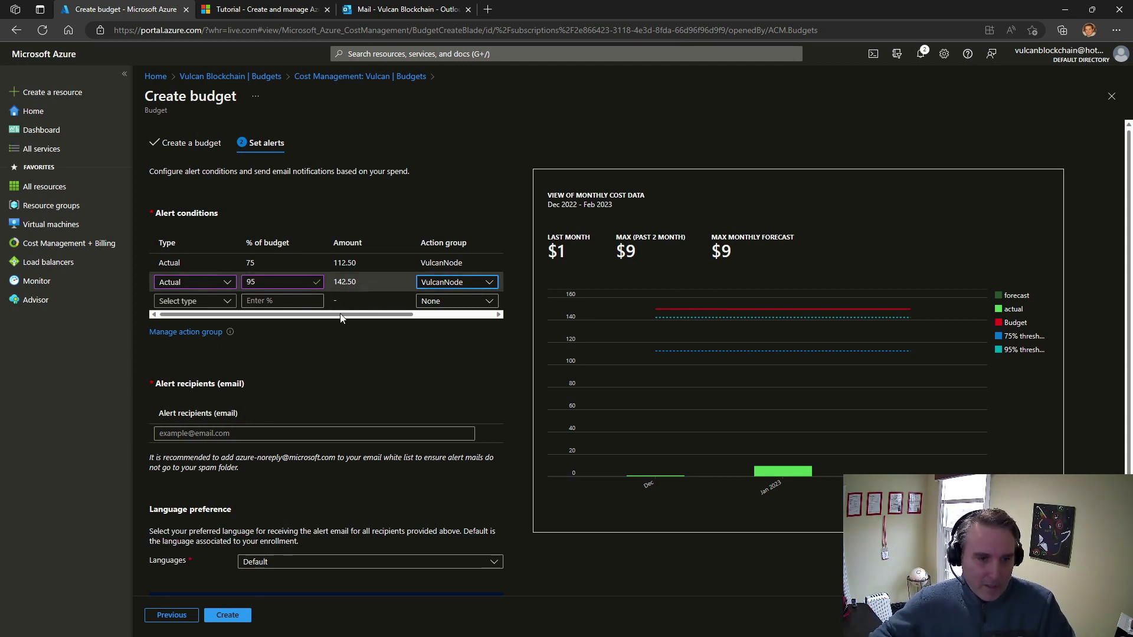
Add a Forecasted alert condition at 99% of the budget, using the VulcanNode action group
click(225, 303)
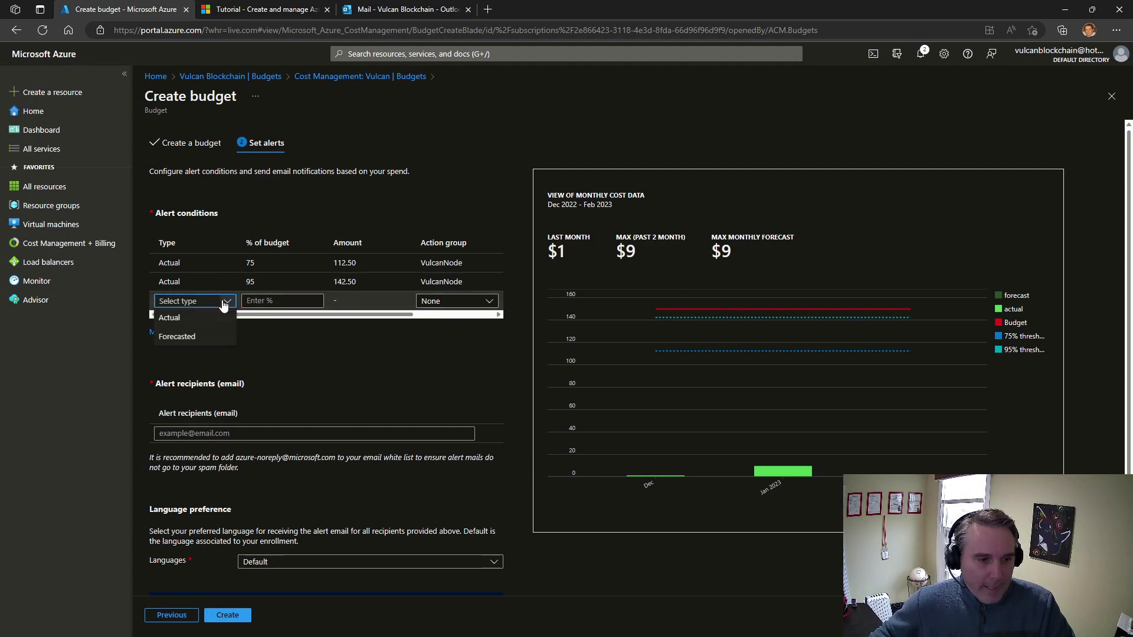
click(211, 338)
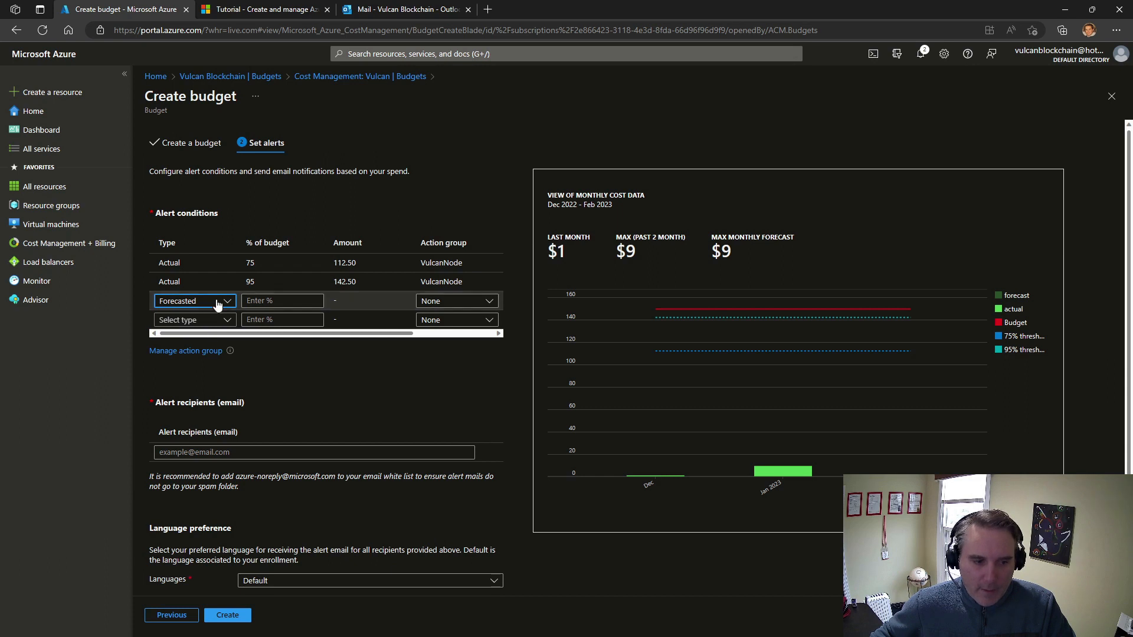
click(281, 300)
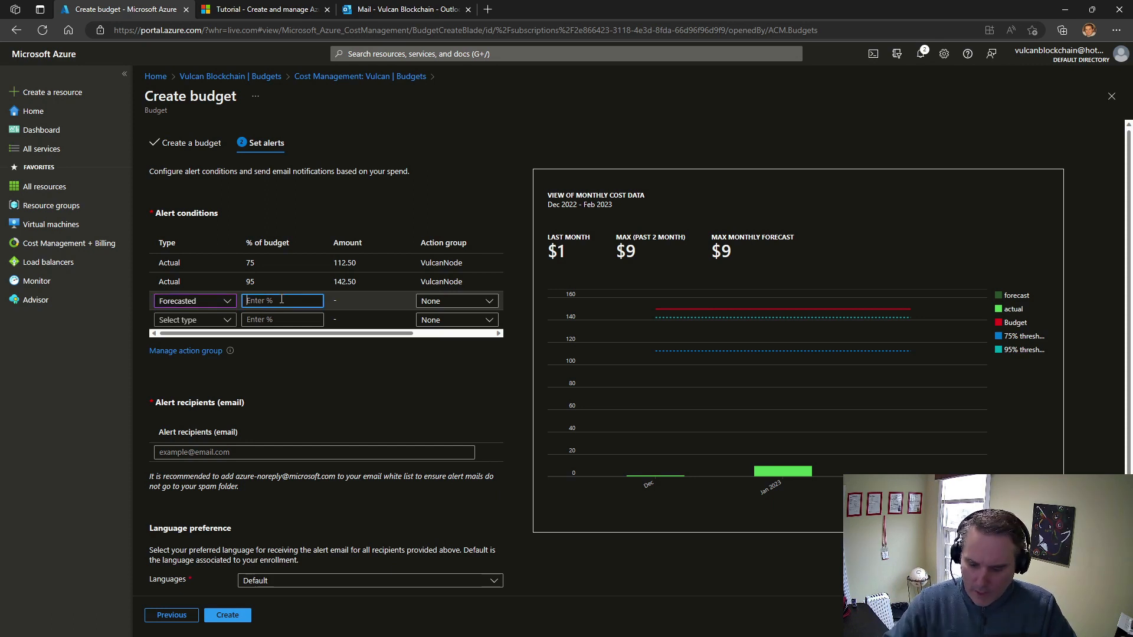
text(95)
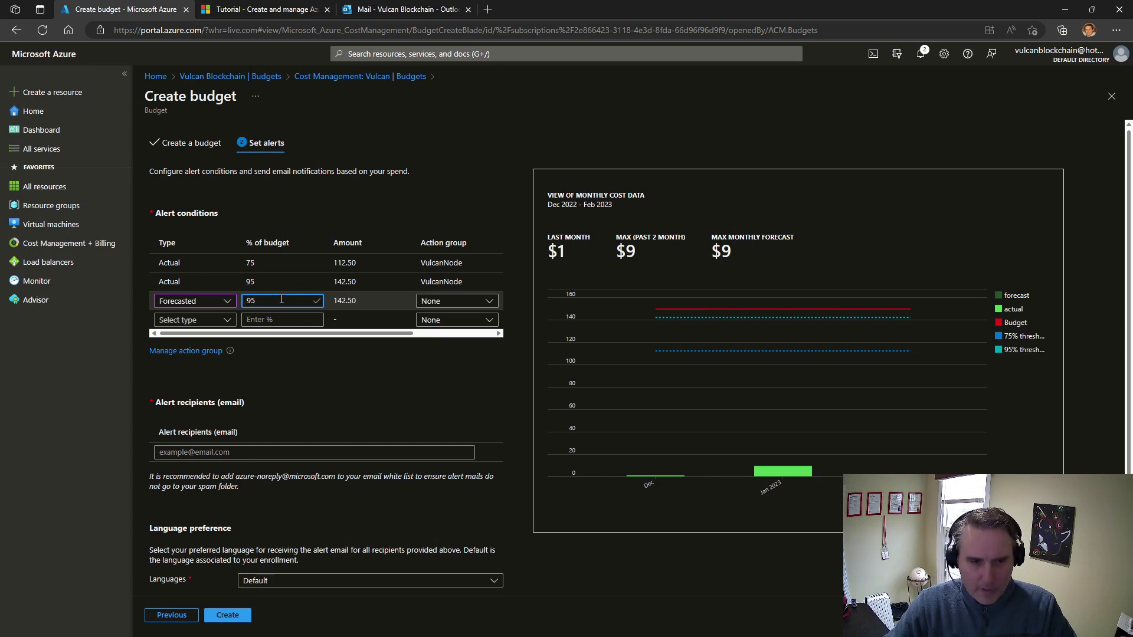
double_click(282, 299)
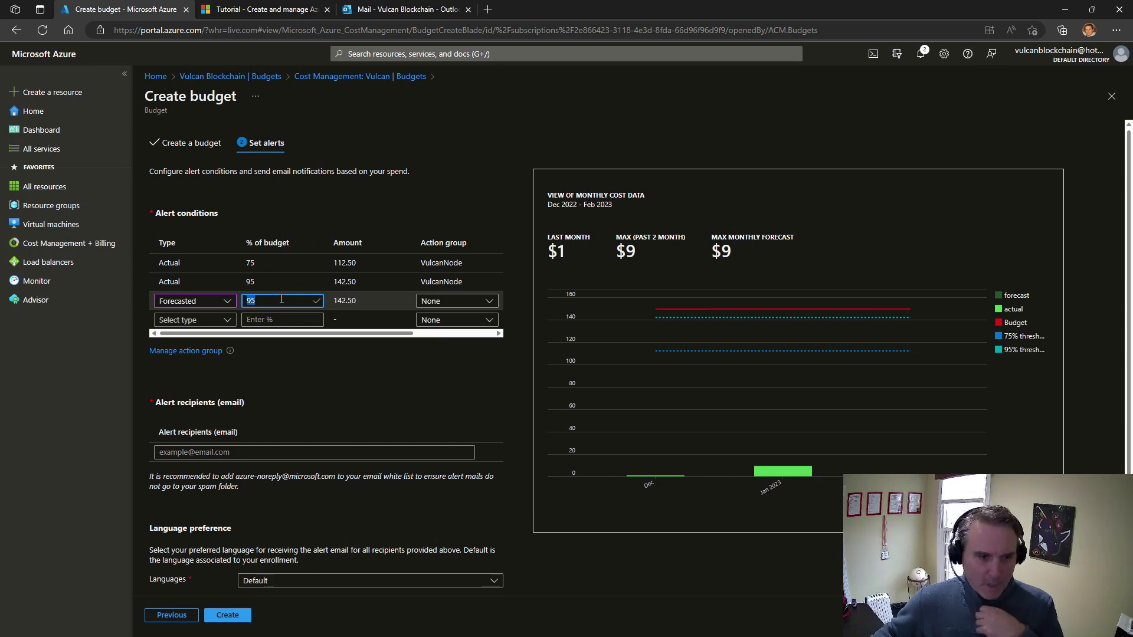
text(99)
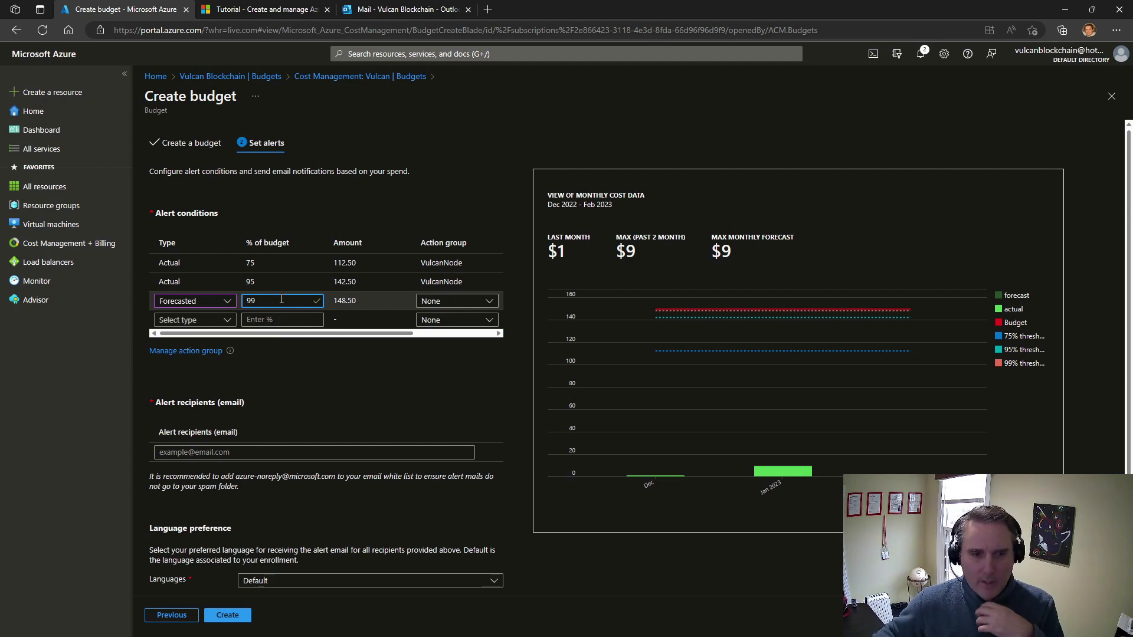
click(456, 301)
click(454, 335)
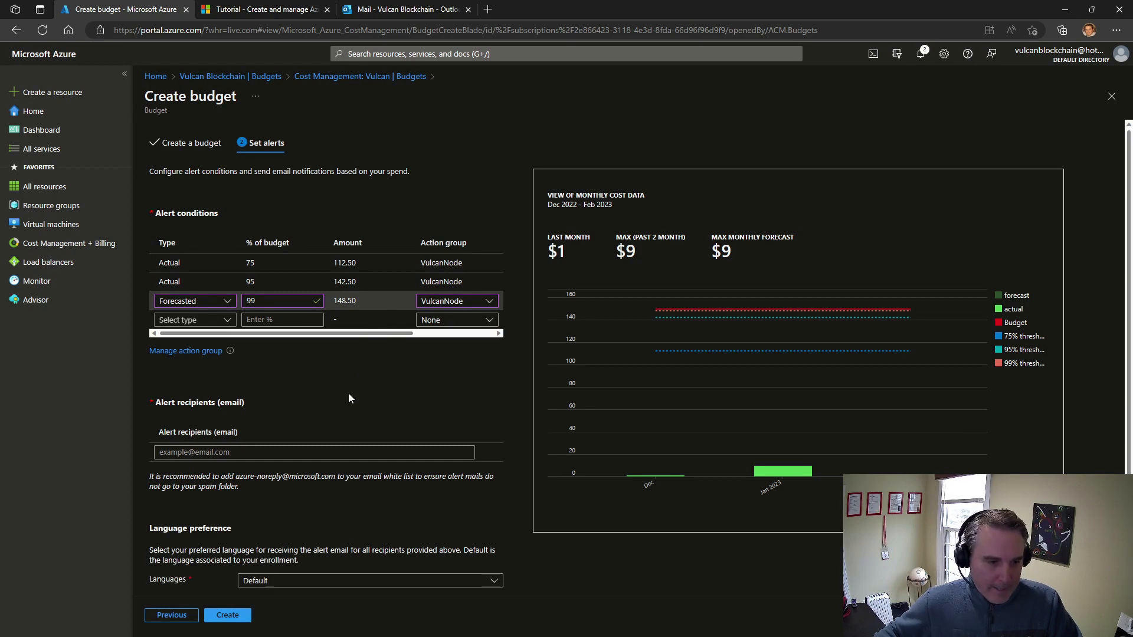
Set the alert language to English (United States), leave the recipient email blank and create the VulcanNode budget, checking the portal notifications
scroll(349, 395, down, 2)
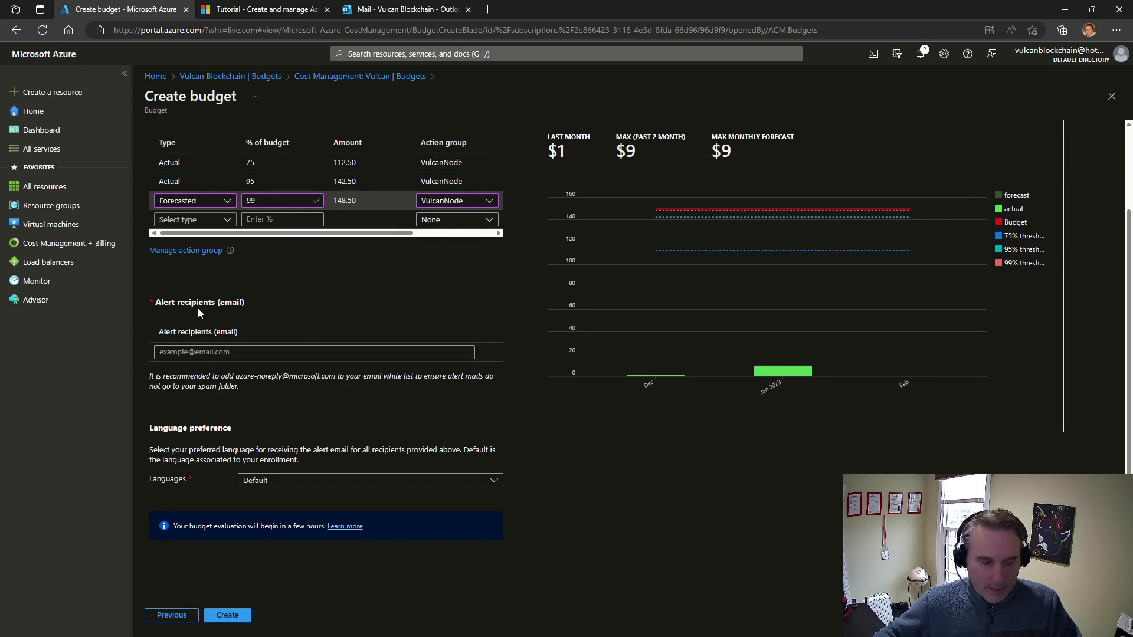
click(466, 181)
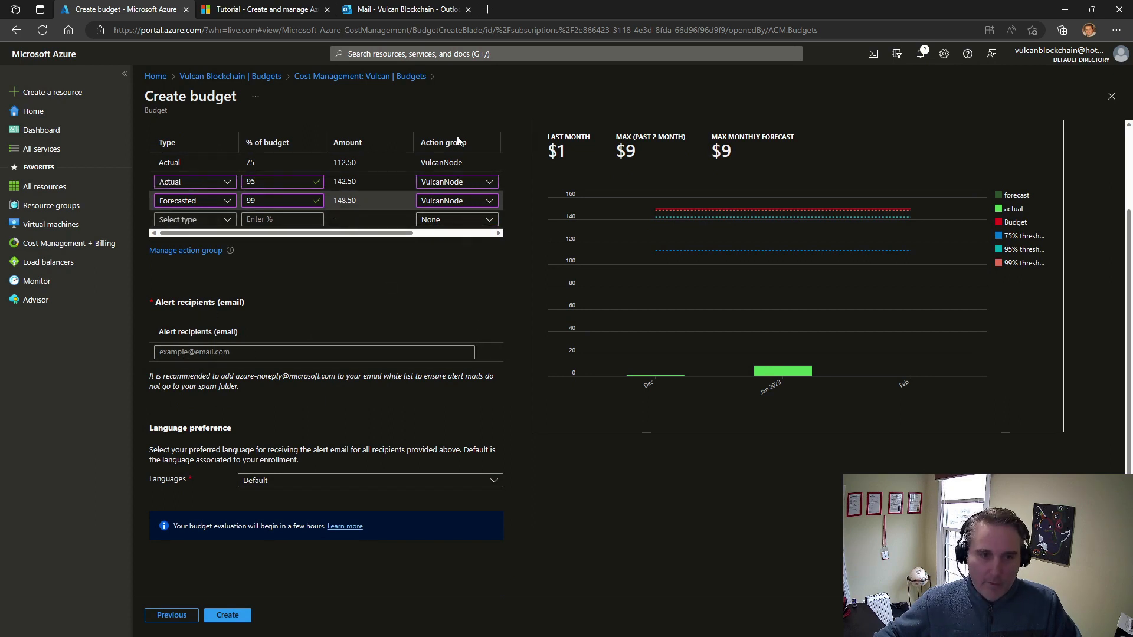
click(287, 485)
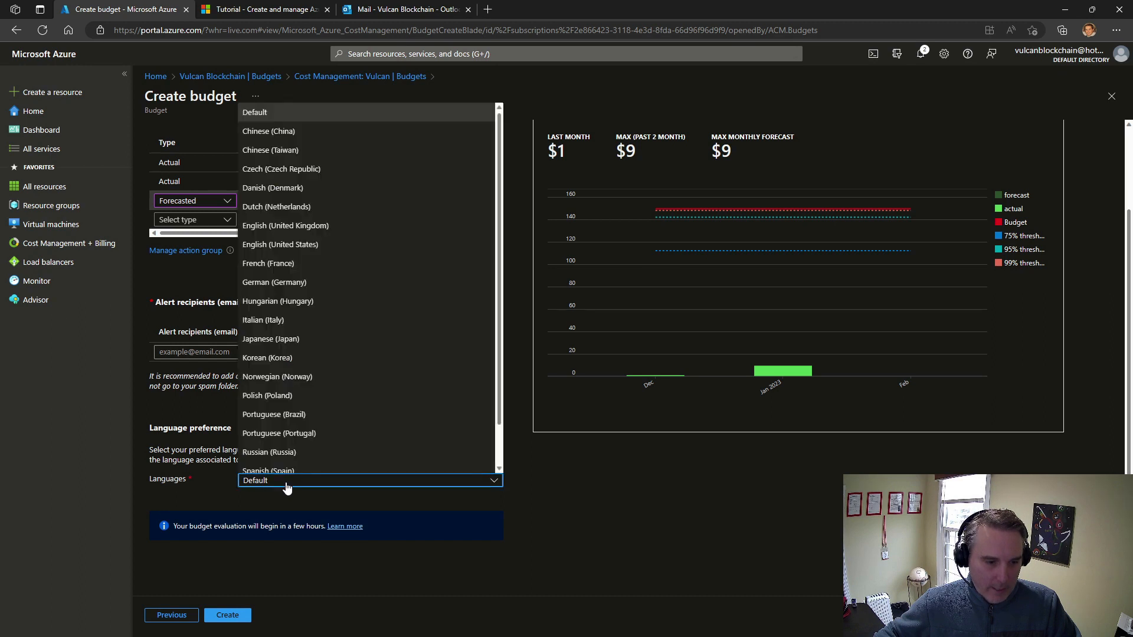
click(331, 244)
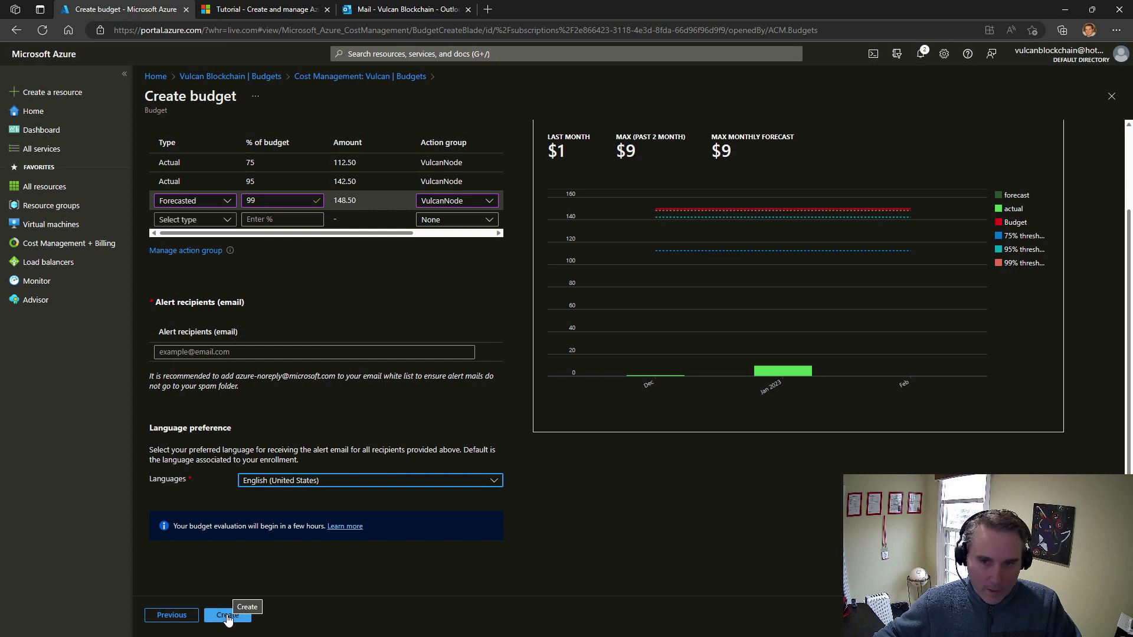
click(228, 617)
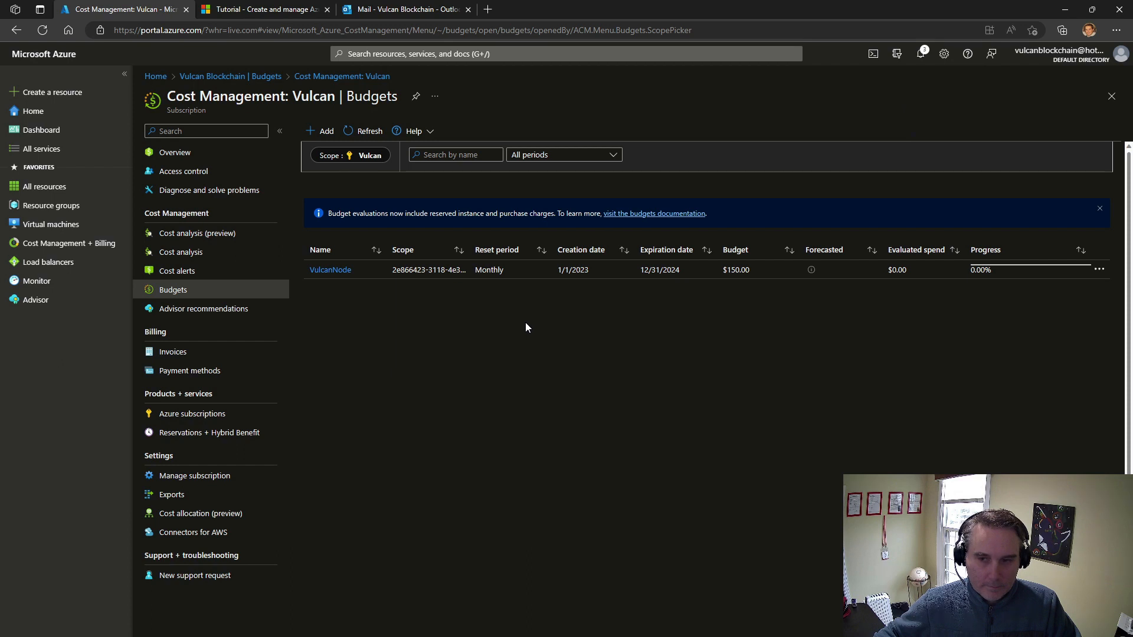
click(923, 54)
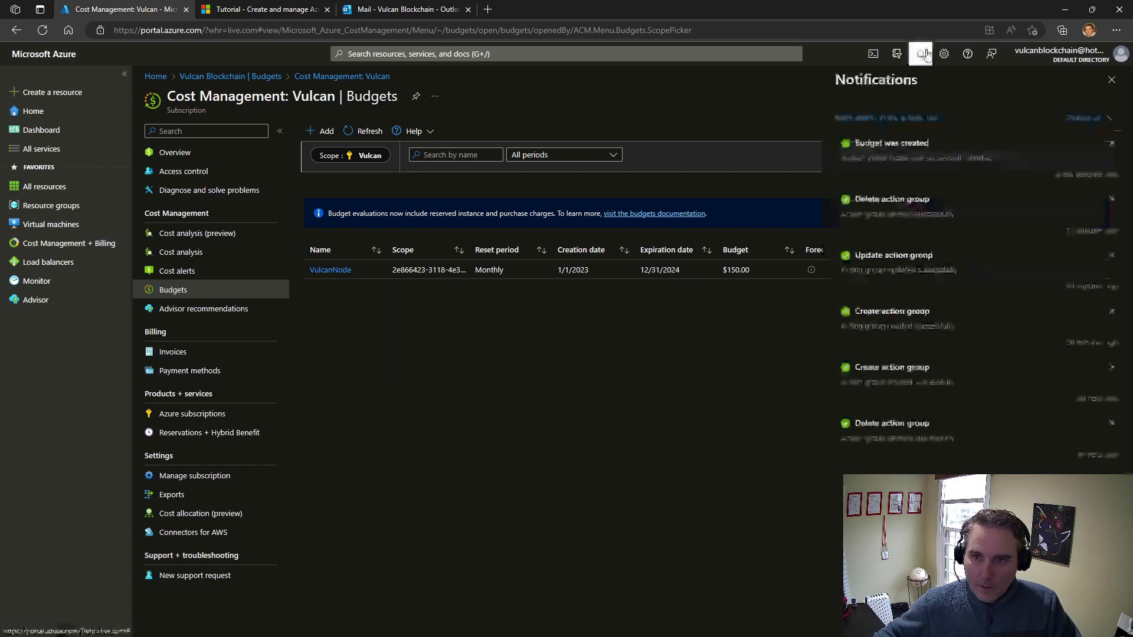
click(1116, 82)
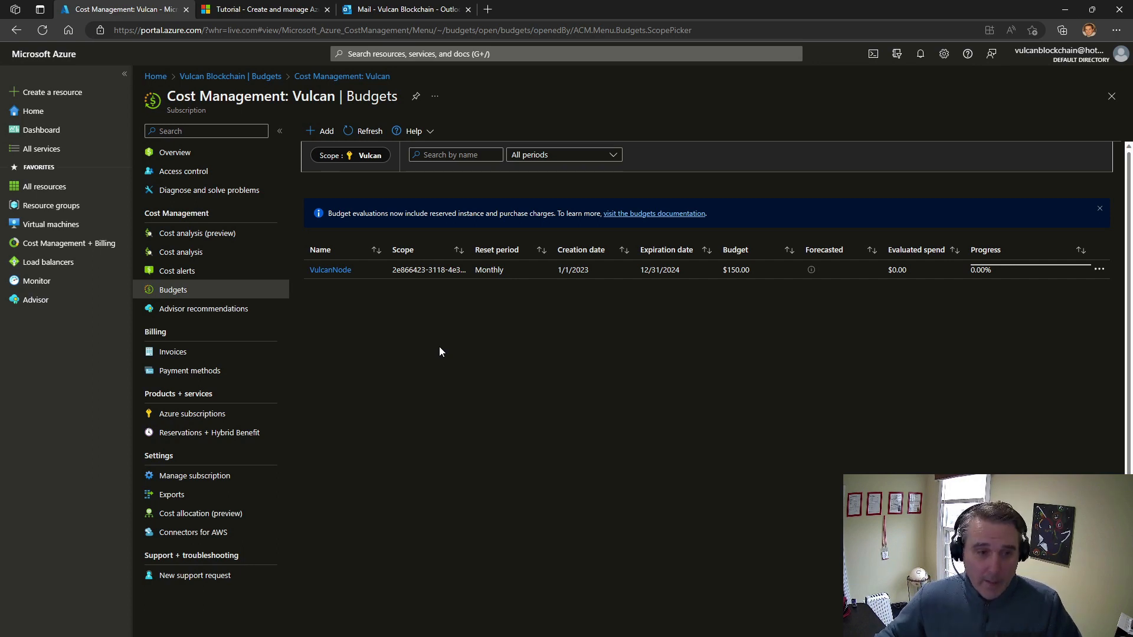
Start another budget named TestNet with a monthly reset and a $9 amount, and continue to its alert settings
click(322, 132)
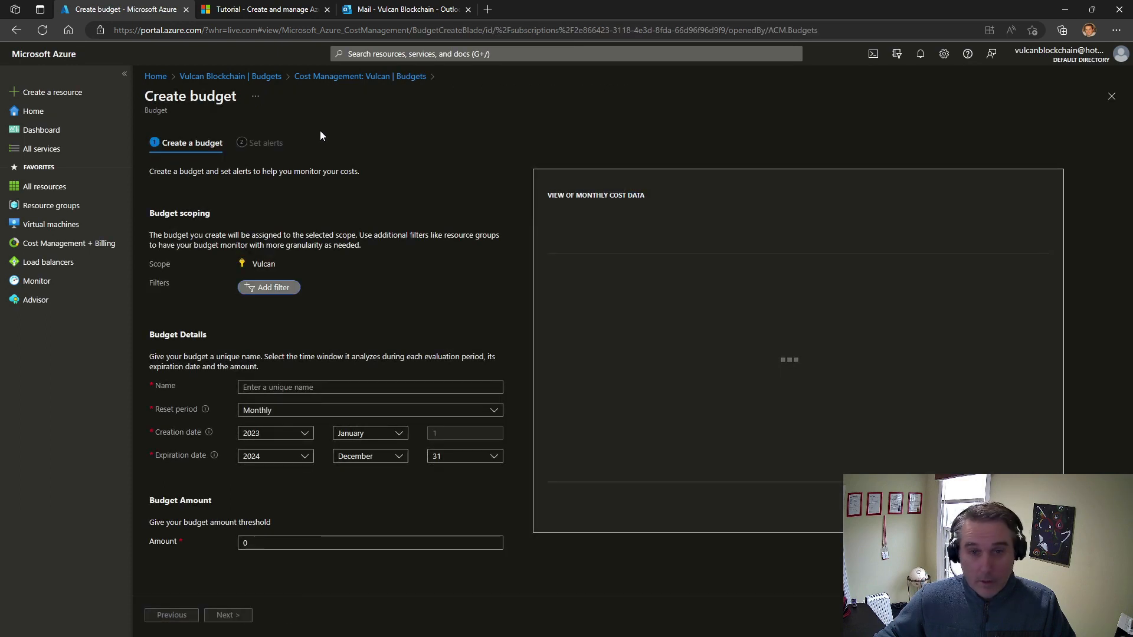
click(288, 386)
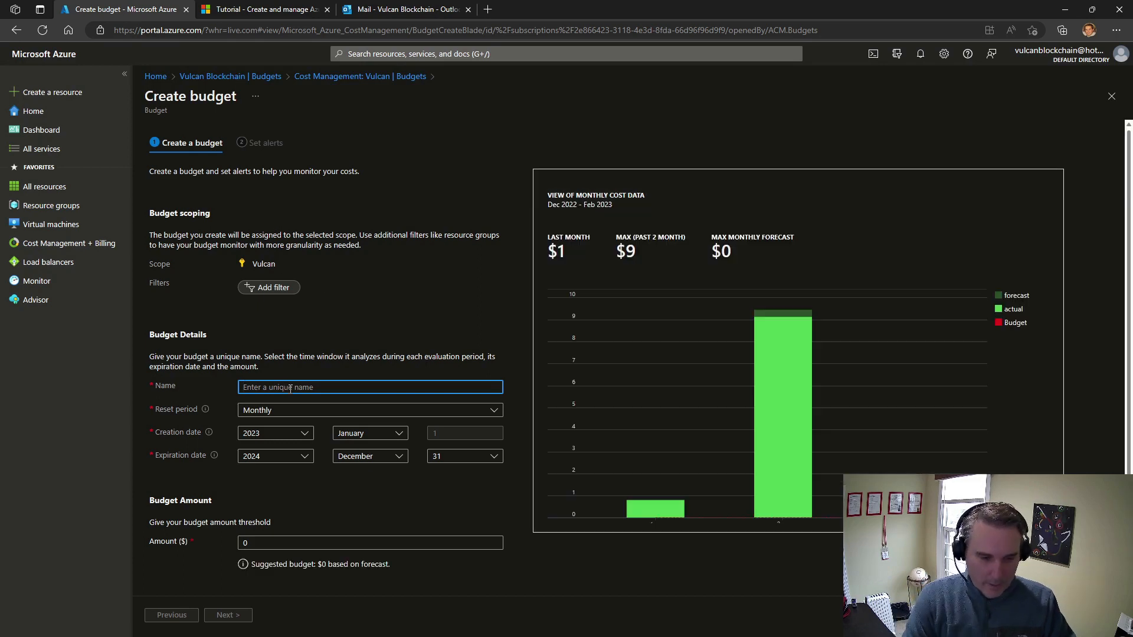
text(TestNet)
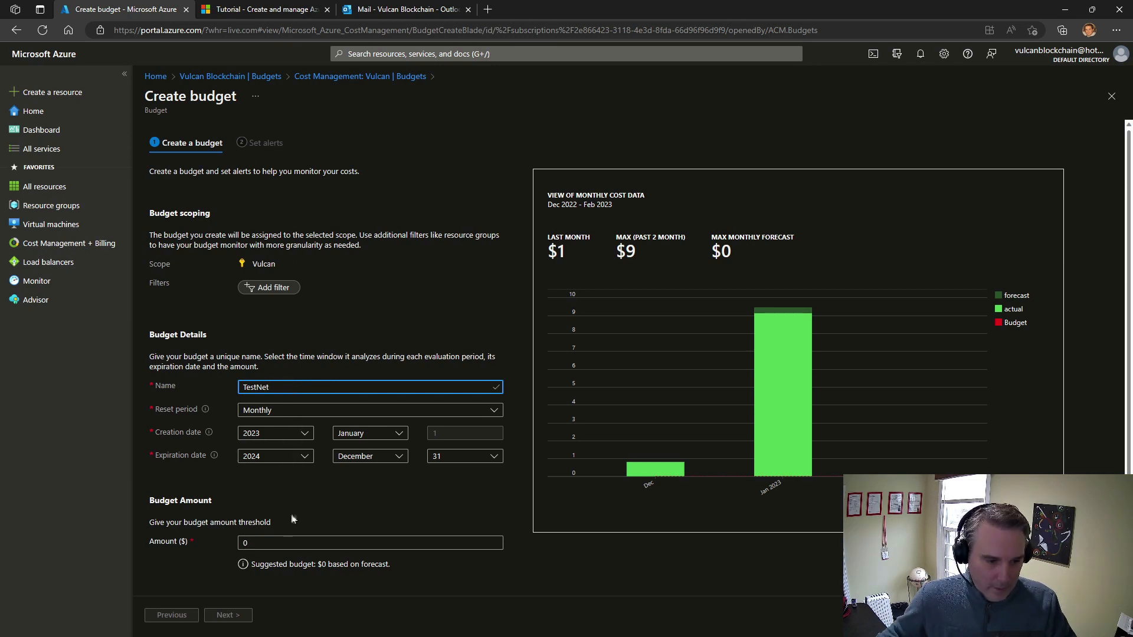
click(277, 543)
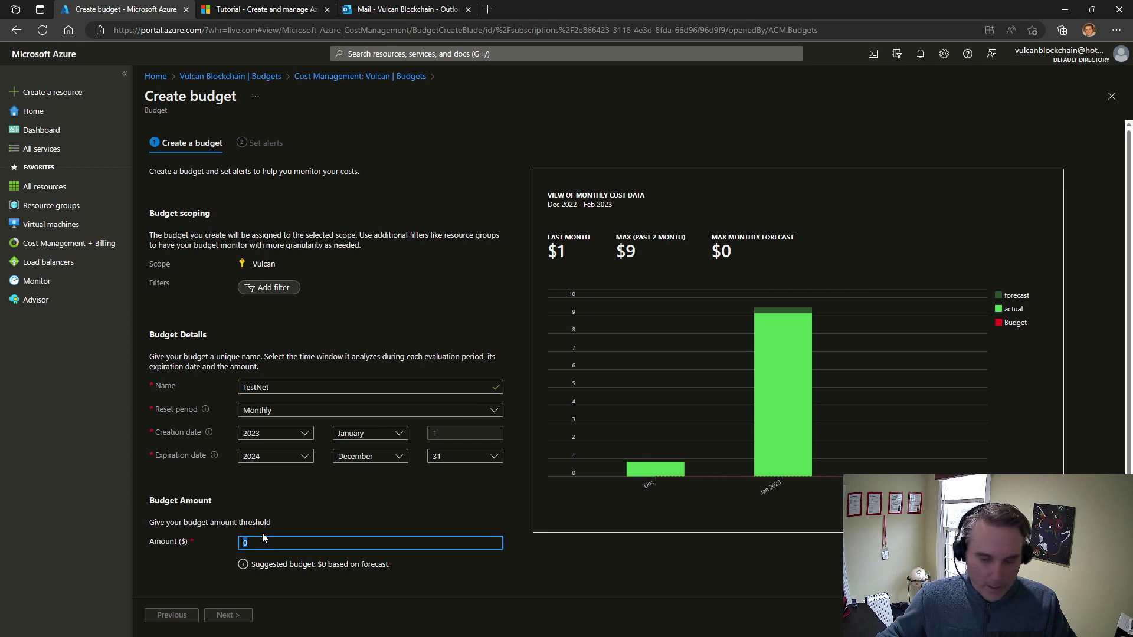
text(9)
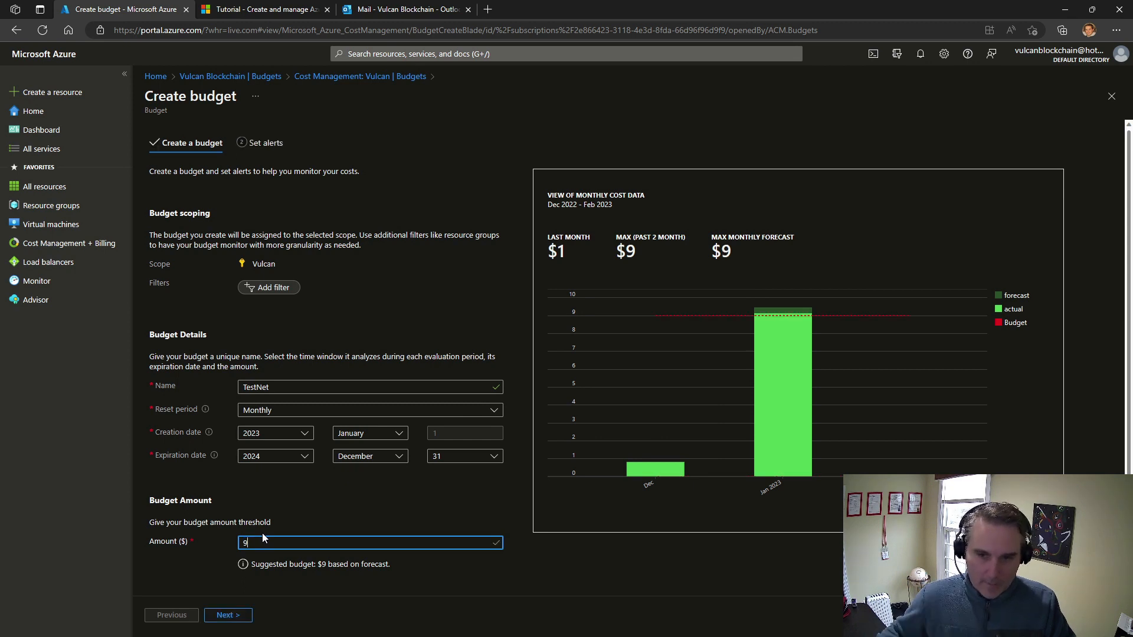
click(230, 617)
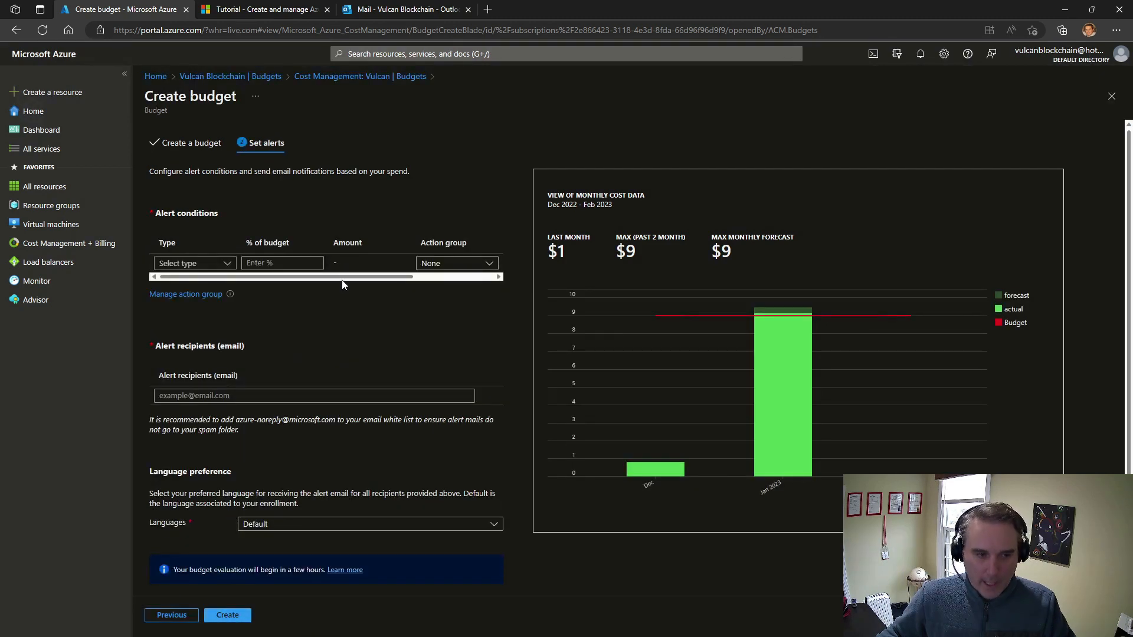
Add an Actual alert condition at 100% of the TestNet budget, using the VulcanNode action group
click(197, 265)
click(188, 280)
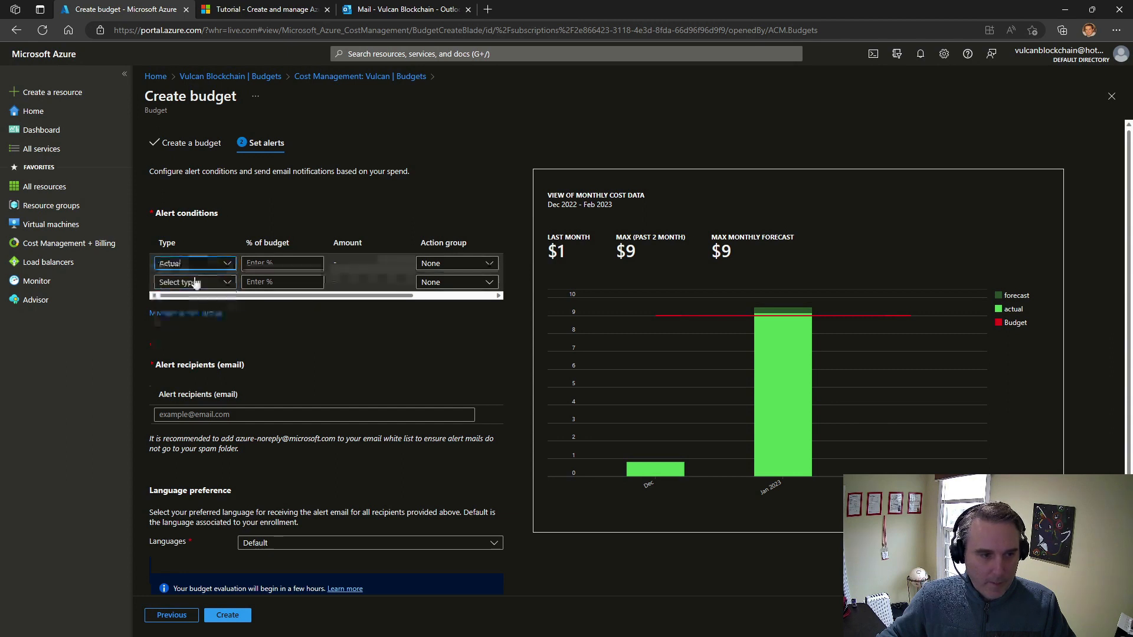
click(269, 264)
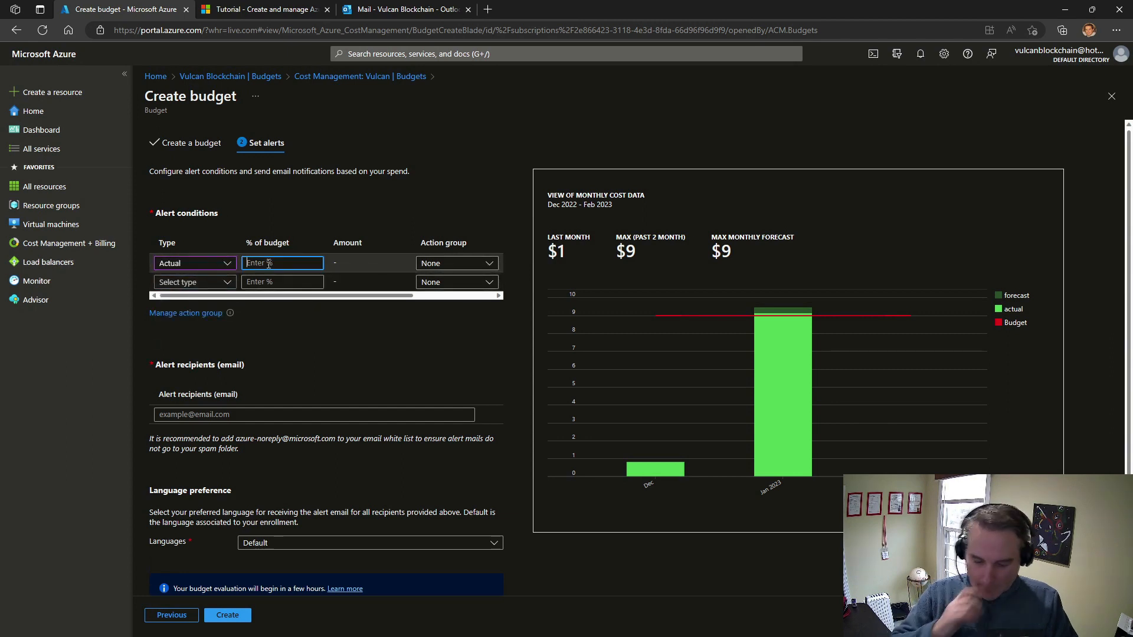
text(100)
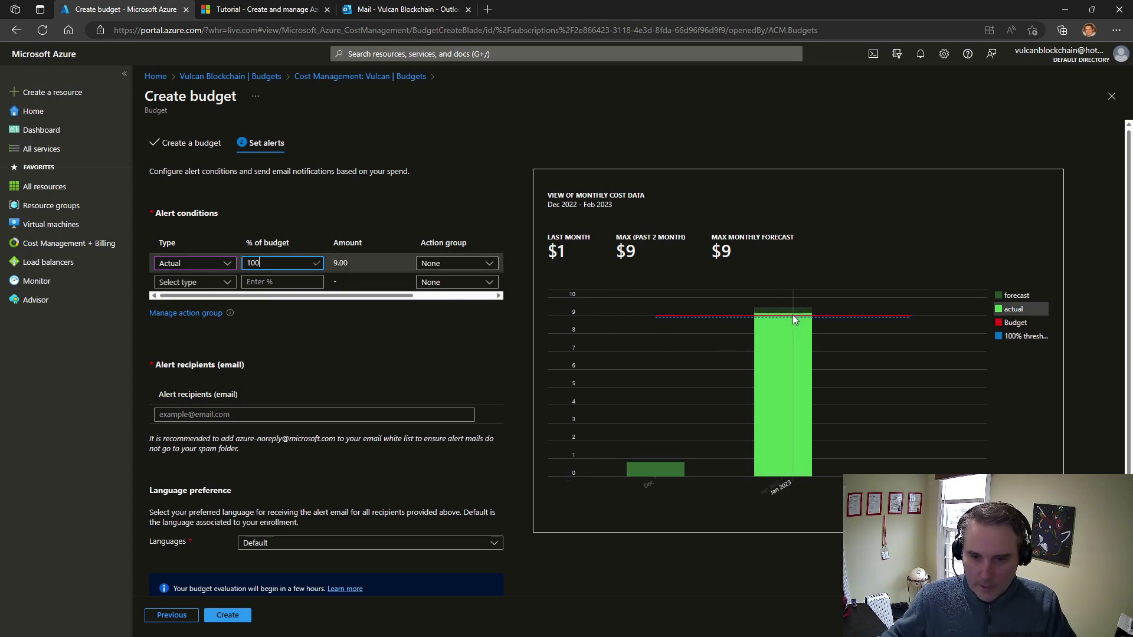
click(468, 265)
click(458, 299)
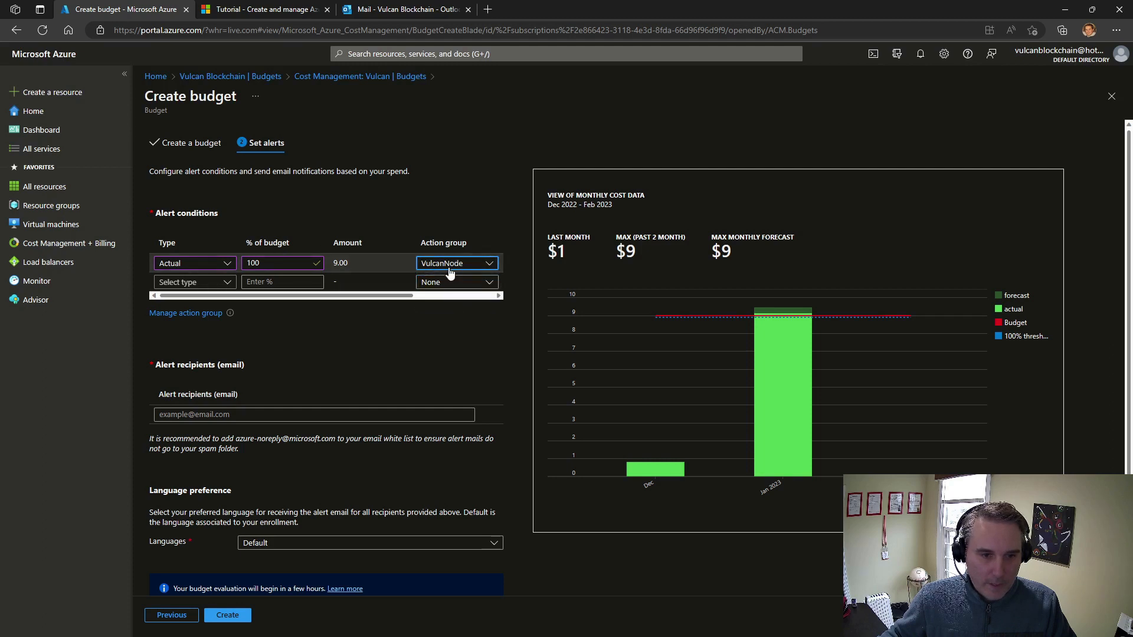
Set the TestNet alert language to English (United States) and create the budget
click(275, 542)
click(351, 260)
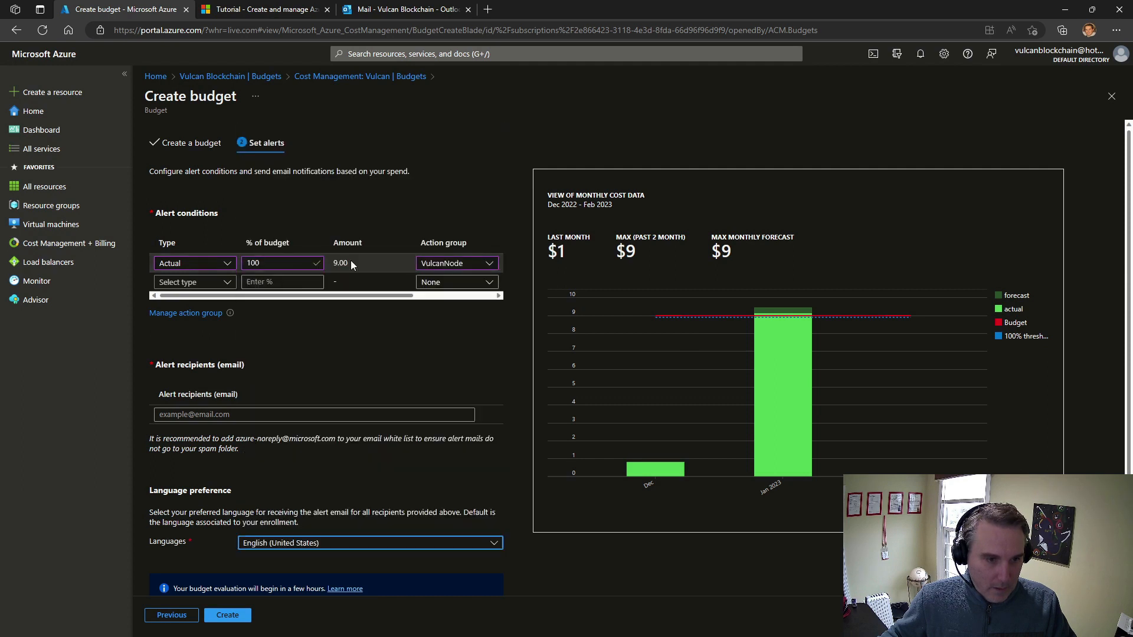
click(230, 617)
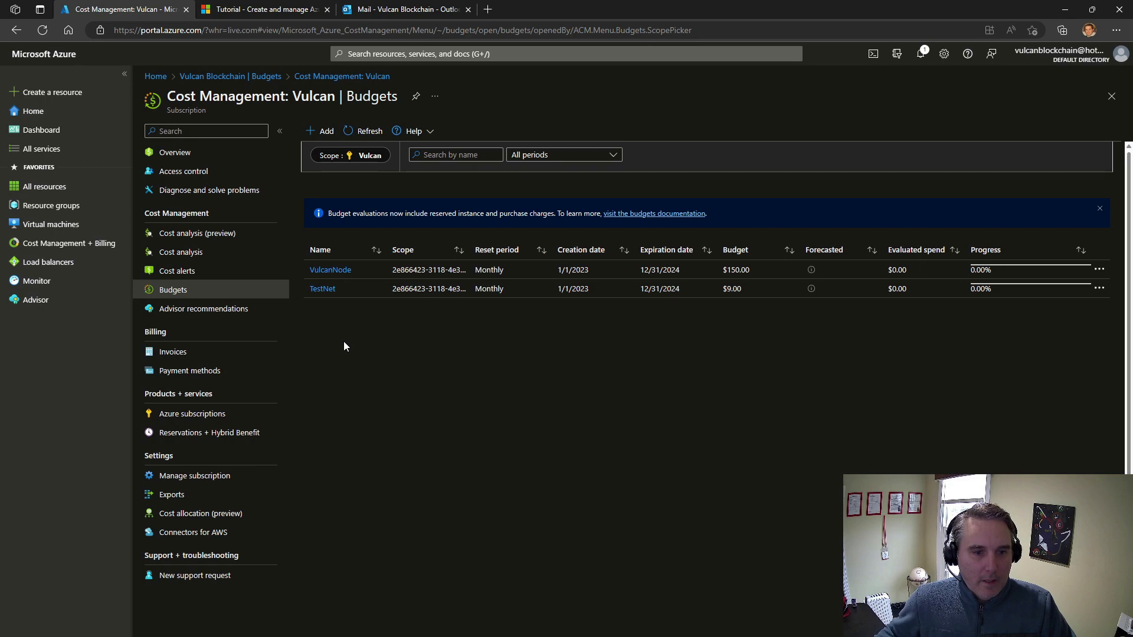
Read the Azure budgets tutorial's passage on when cost data becomes available and how often budgets are evaluated
click(287, 10)
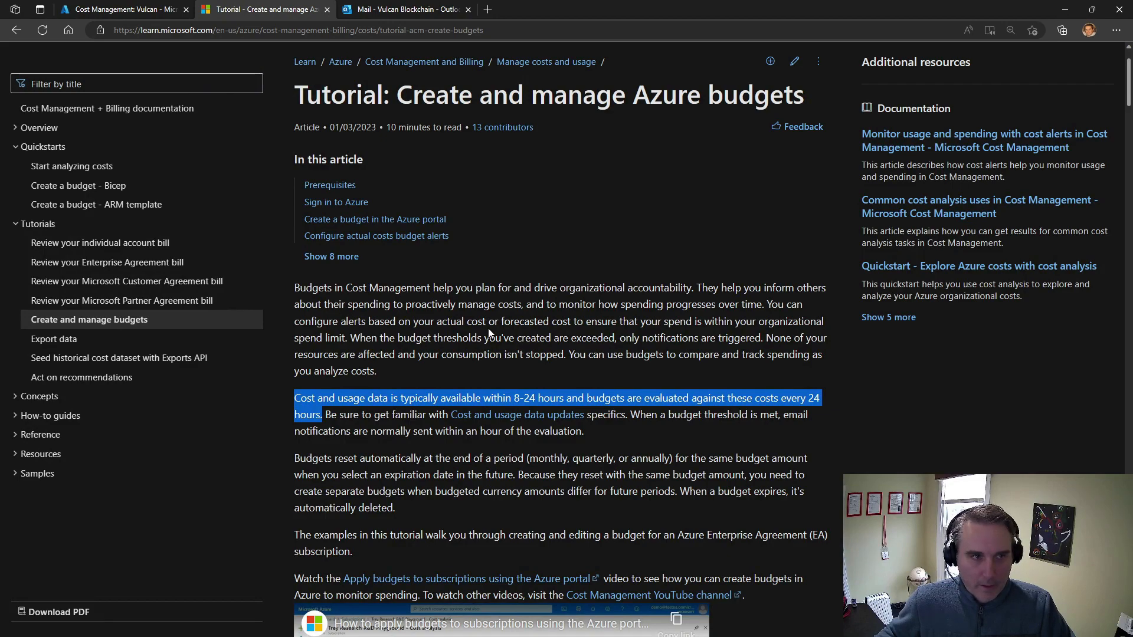
scroll(487, 328, down, 2)
scroll(488, 333, up, 2)
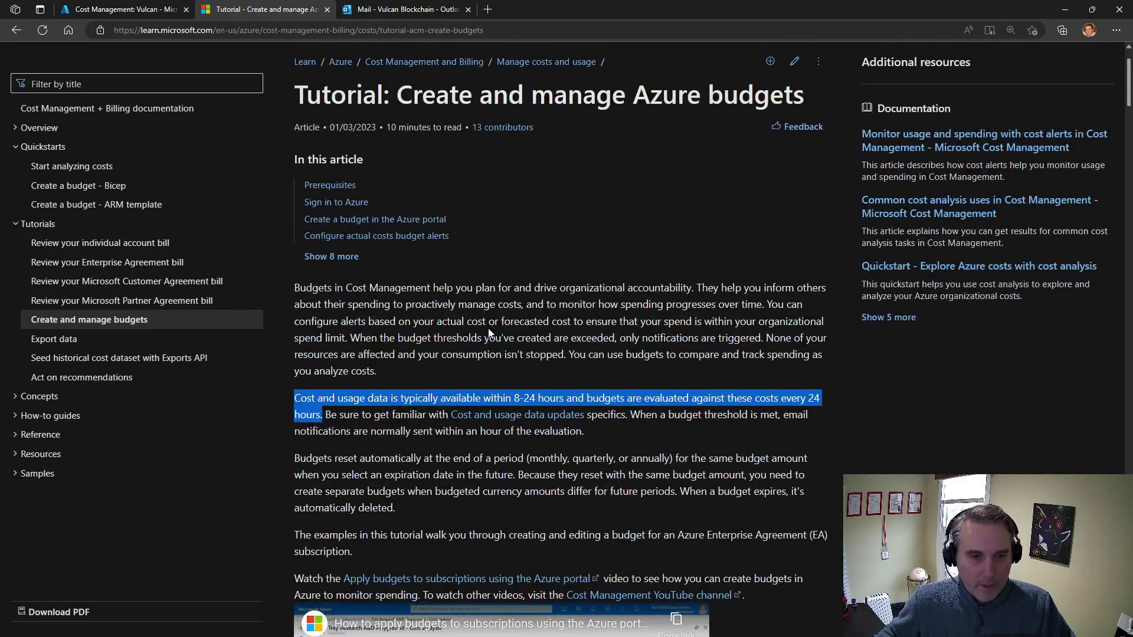
scroll(331, 384, down, 2)
scroll(355, 264, up, 2)
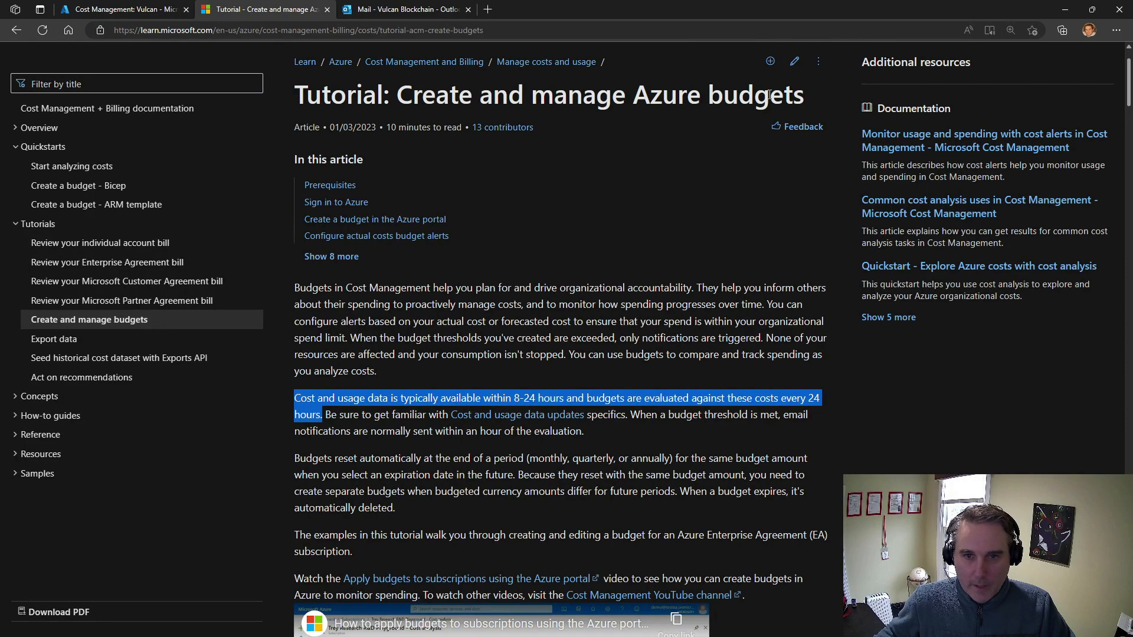
scroll(338, 366, down, 2)
ctrl+scroll(337, 366, up, 2)
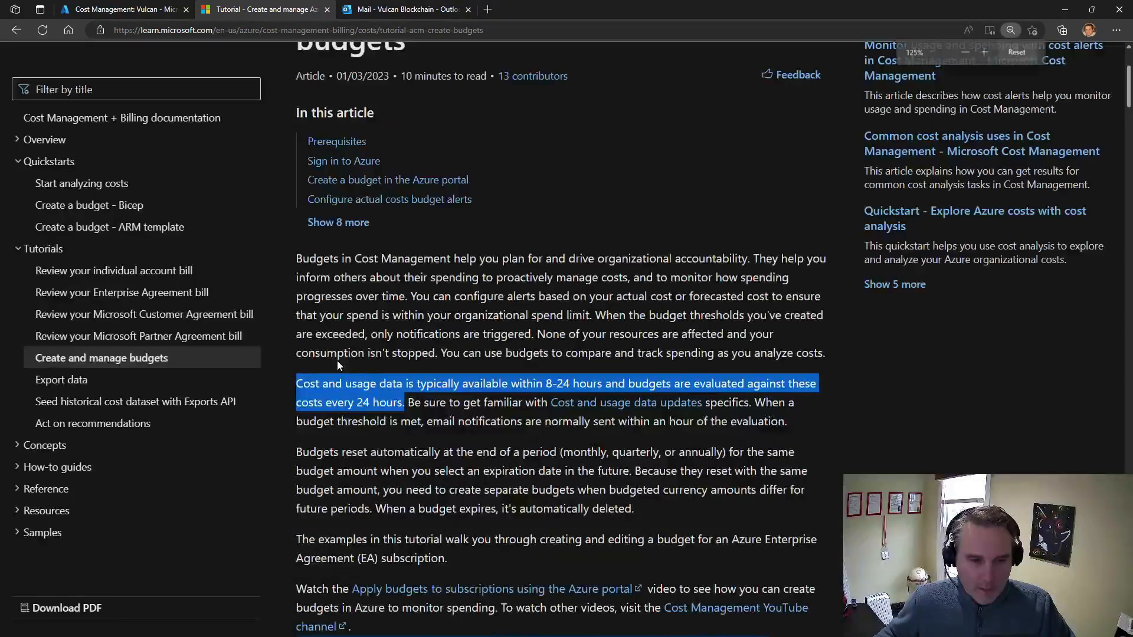
ctrl+scroll(337, 366, up, 1)
scroll(314, 315, down, 3)
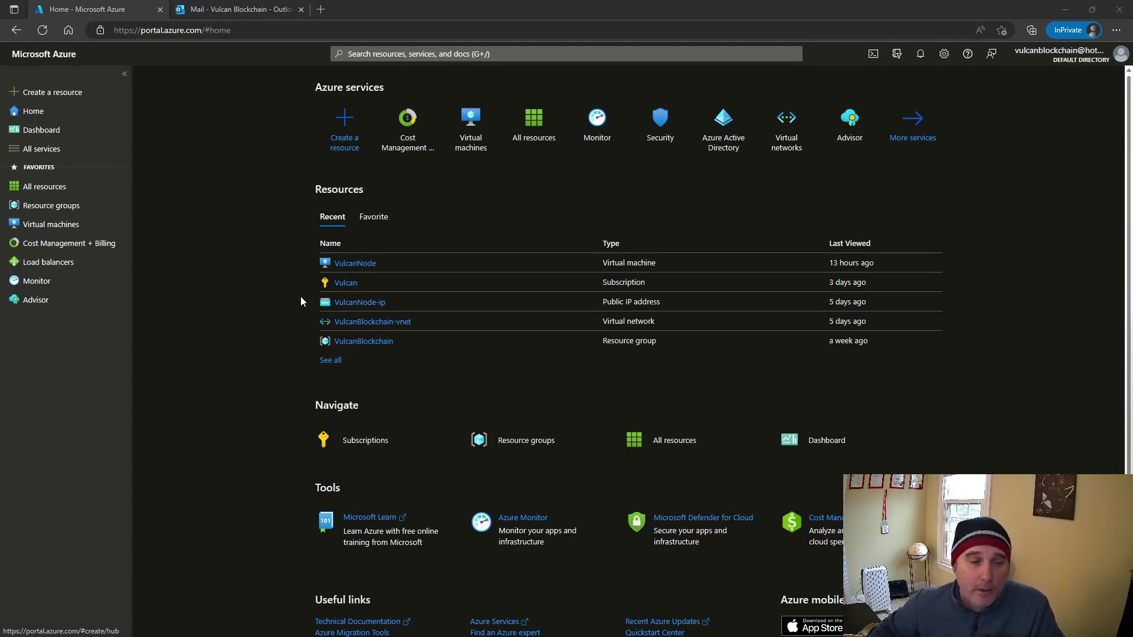
Review the cost alerts in Cost Management with the scope set to the Vulcan subscription, and check its budgets' progress
click(261, 118)
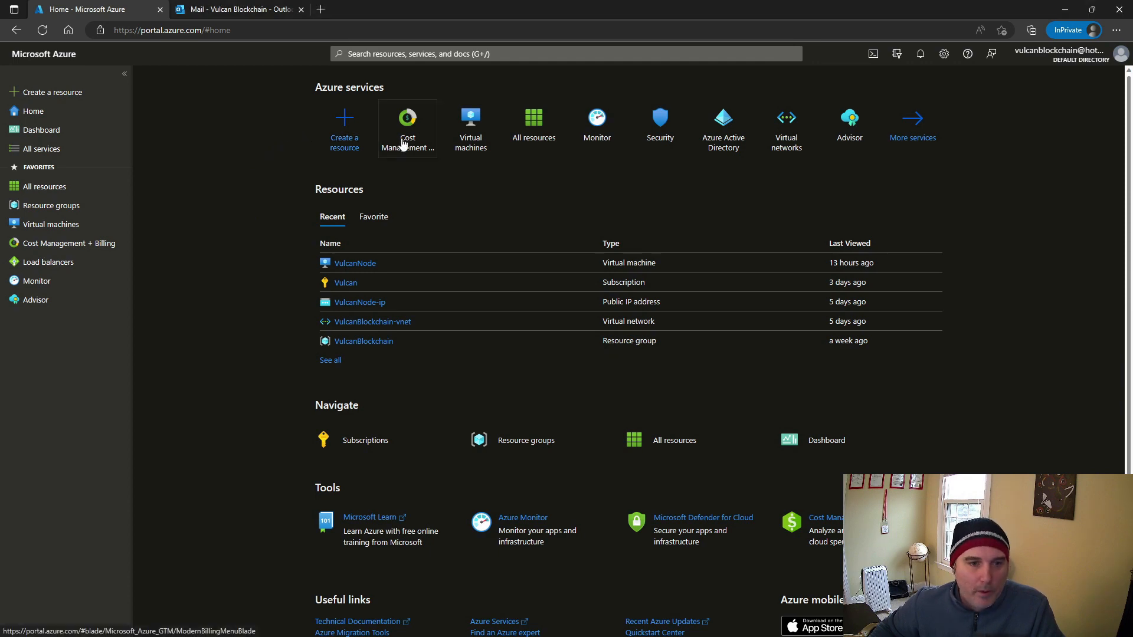
click(416, 143)
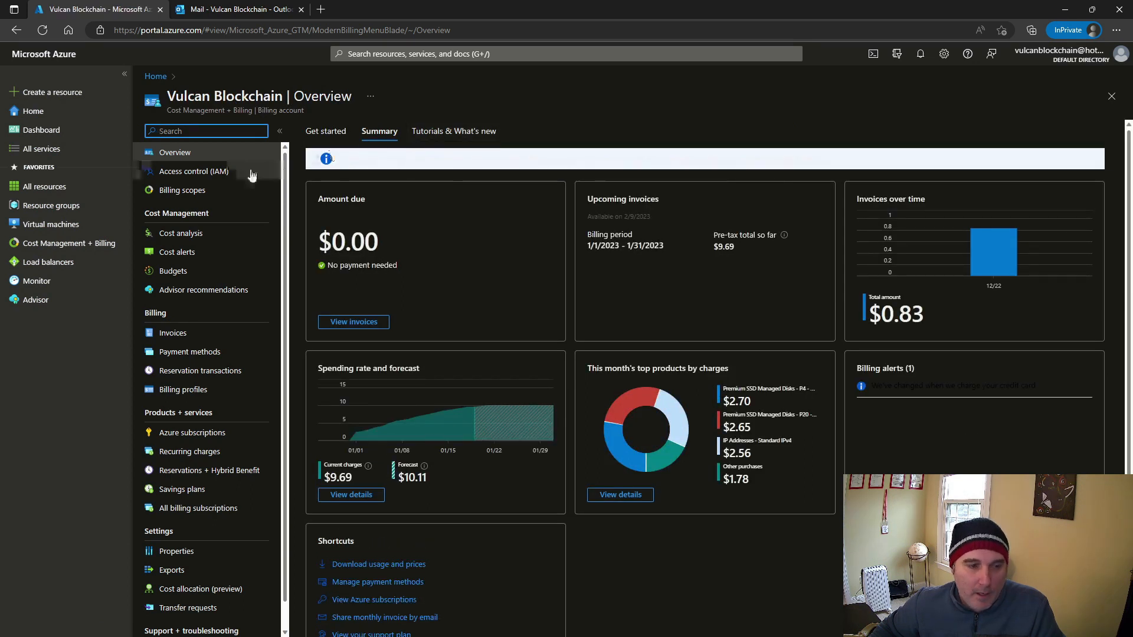
click(189, 257)
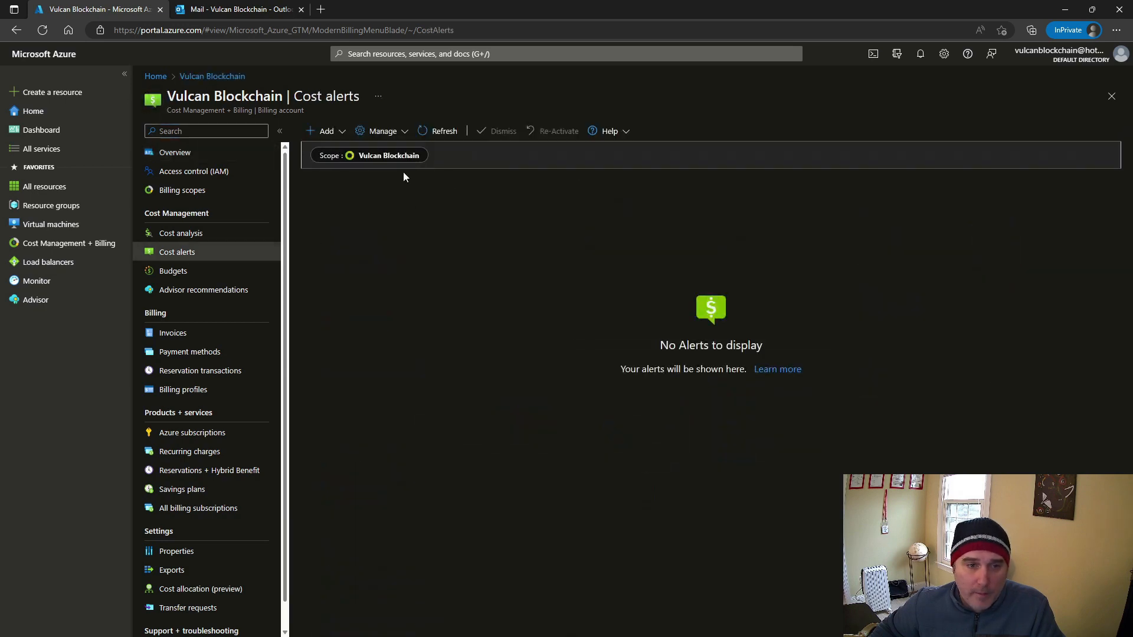
click(387, 157)
click(369, 158)
click(870, 250)
click(822, 615)
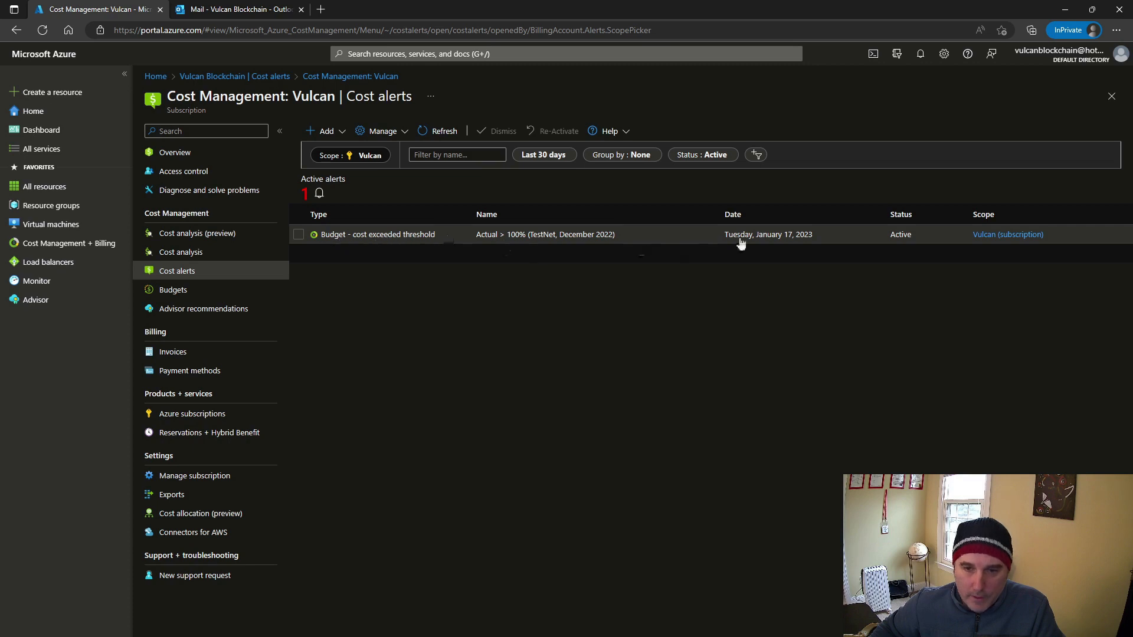
click(215, 290)
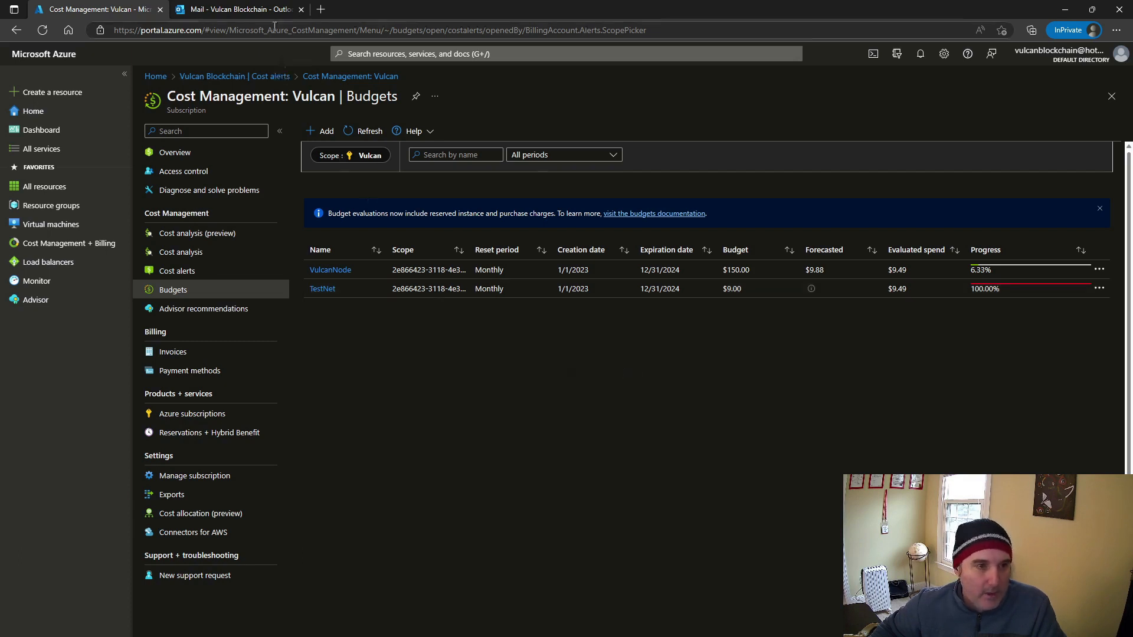
Switch to Outlook, examine the budget name, total spend and threshold in the TestNet alert email, and bring up the phone mirroring window
click(264, 10)
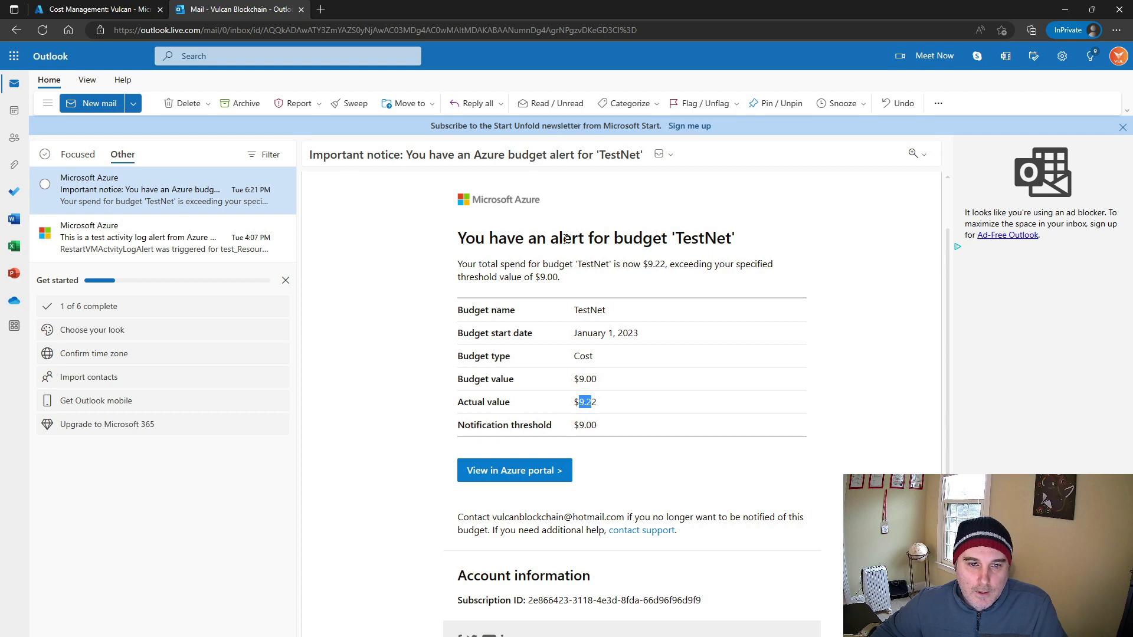
double_click(693, 239)
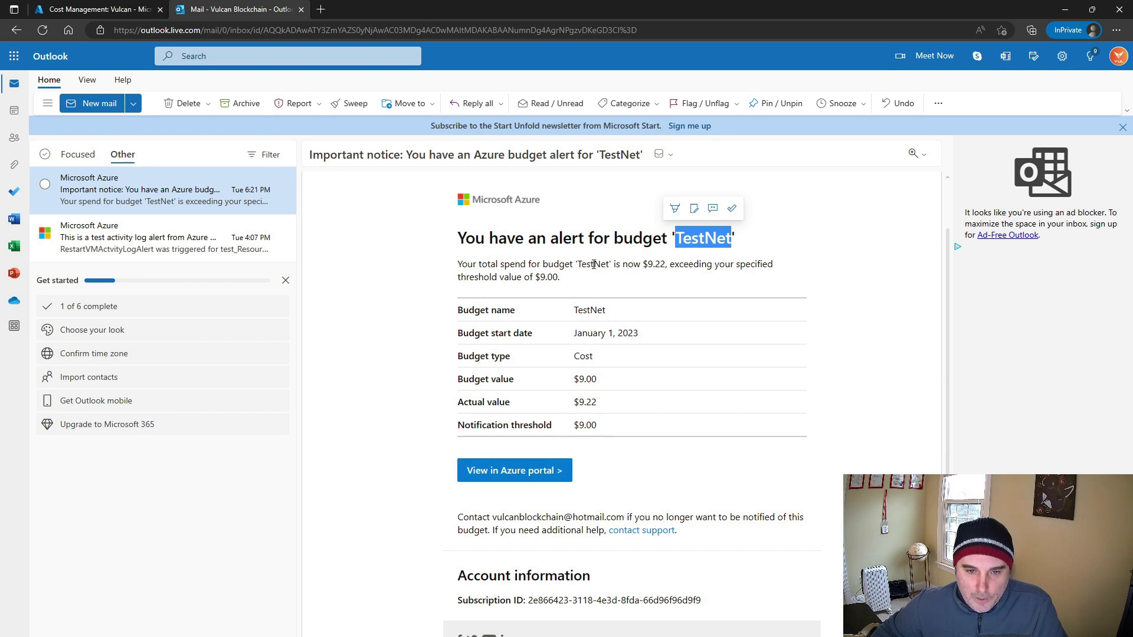
drag(643, 266, 671, 265)
drag(535, 277, 558, 279)
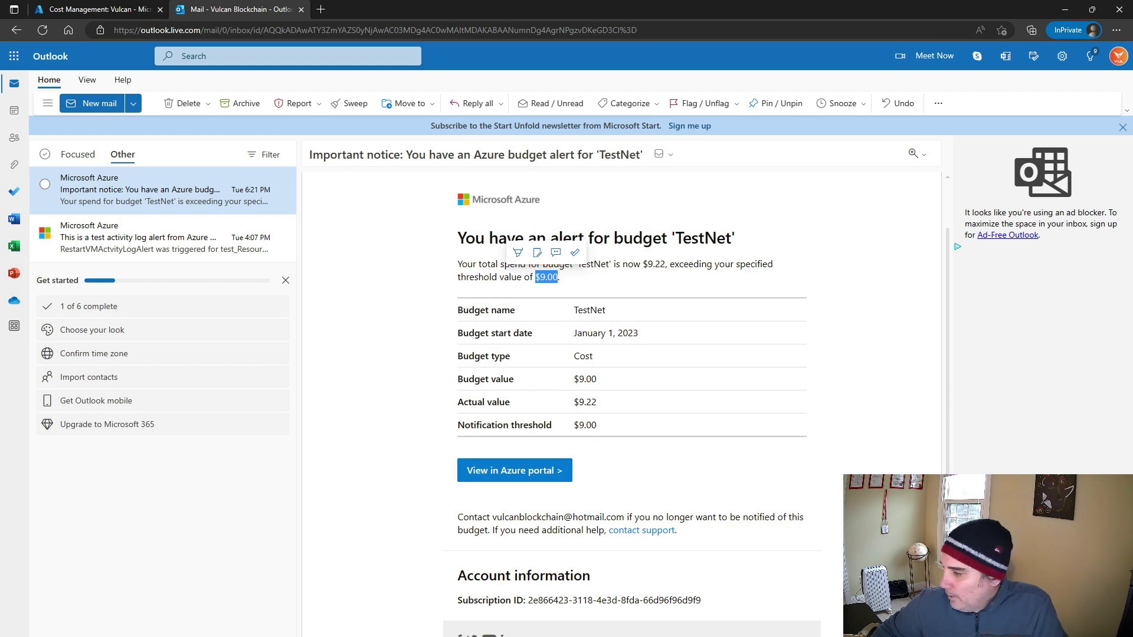
key(alt+Tab)
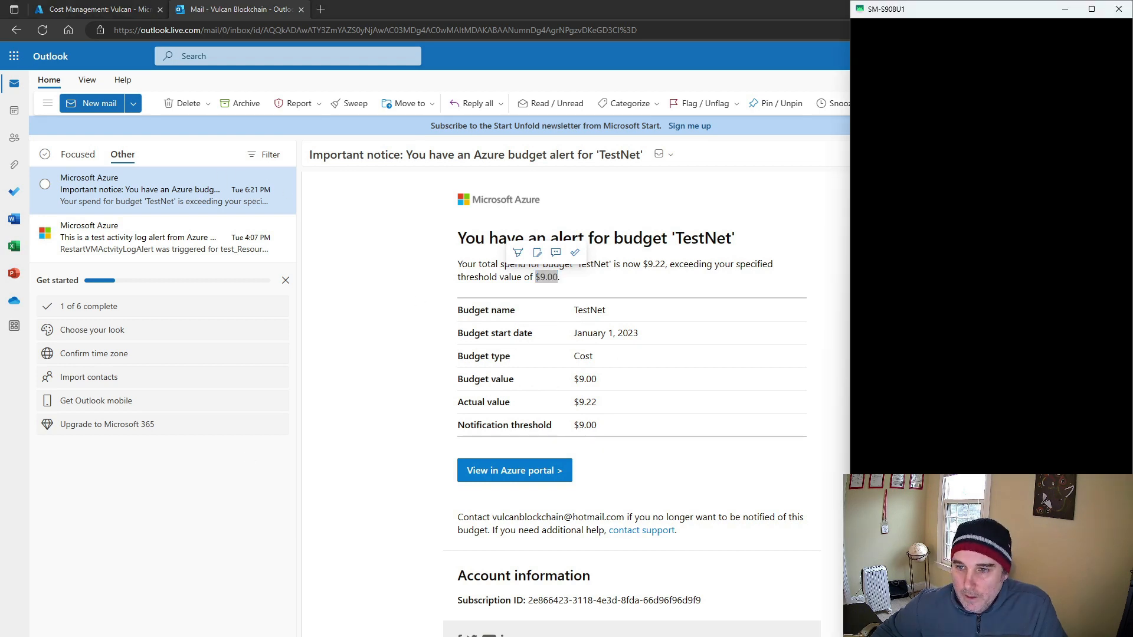